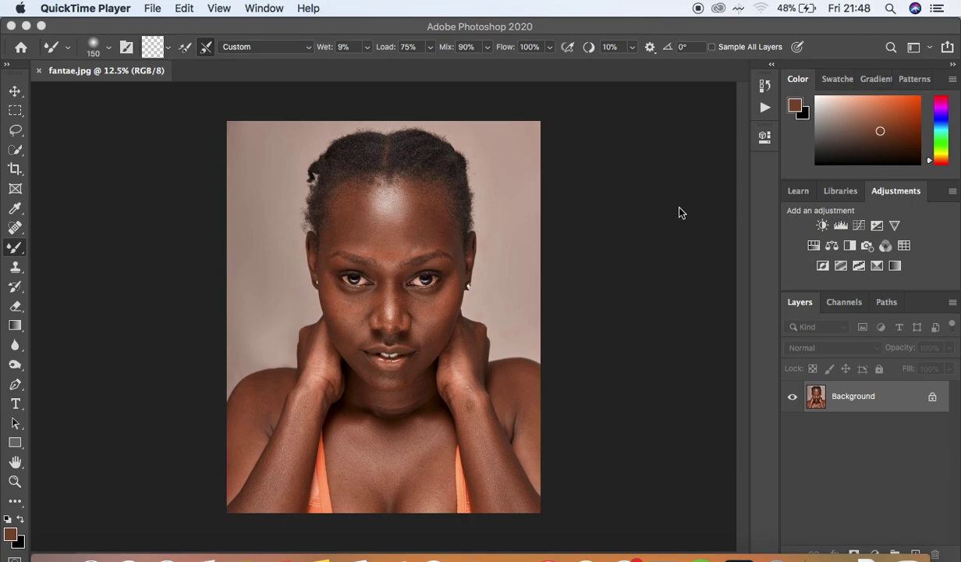
# Step: Duplicate the Background layer twice to get two copies of the portrait above it
pyautogui.click(690, 365)
pyautogui.press('super+j')
pyautogui.press('super+j')
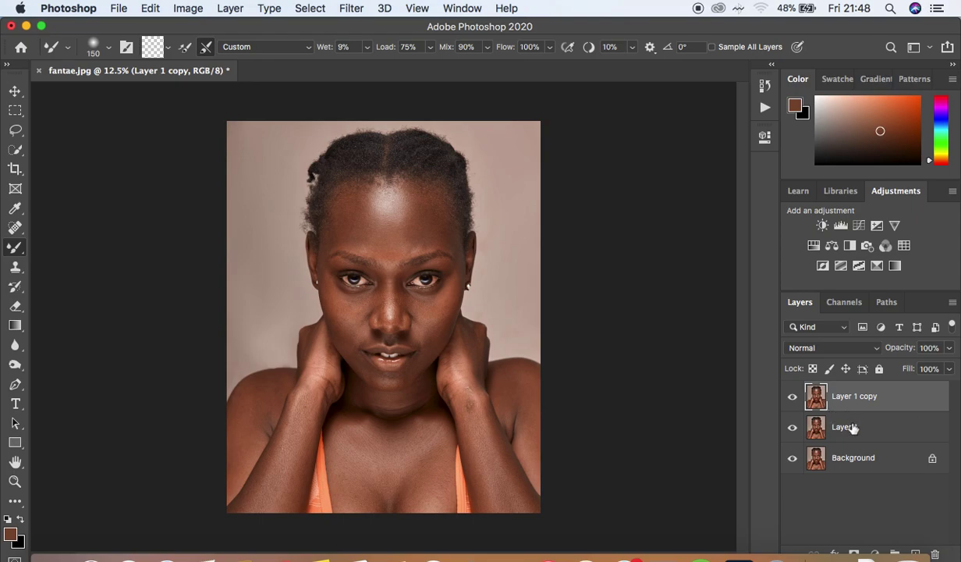
# Step: Rename the lower copy LOW FREQ and the upper copy HIGH FREQ
pyautogui.doubleClick(842, 428)
pyautogui.write('LOW FREQ')
pyautogui.press('Return')
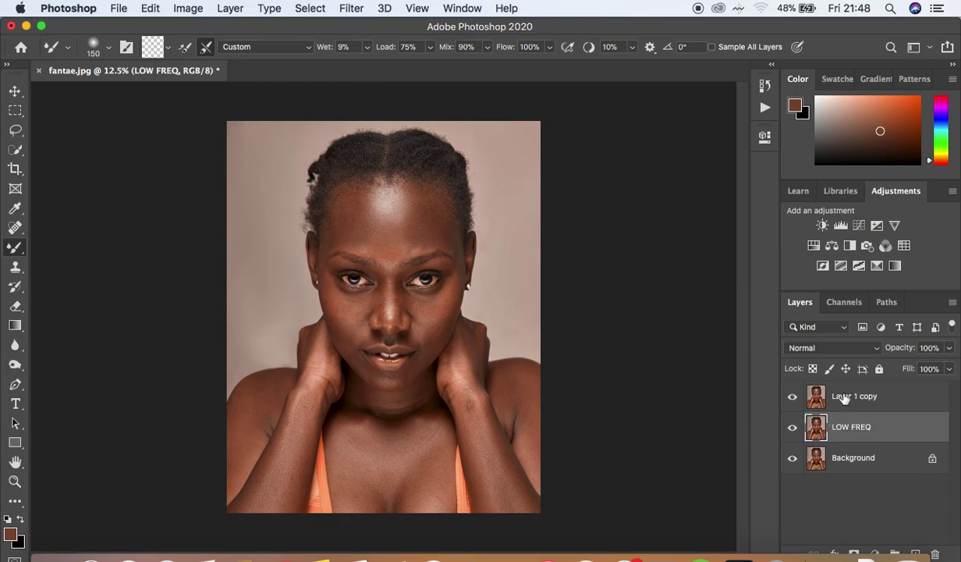
pyautogui.doubleClick(842, 395)
pyautogui.write('HIGH')
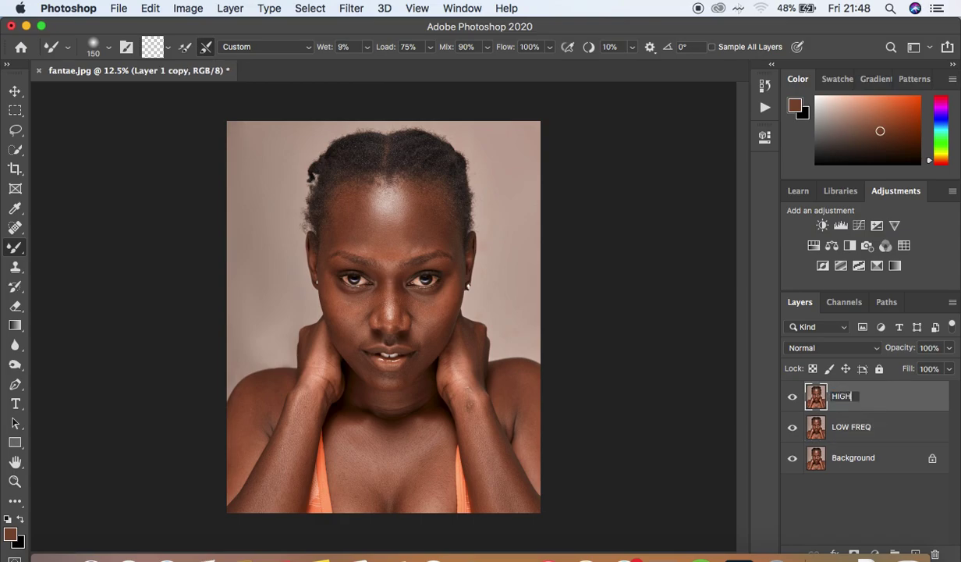
pyautogui.write(' FREQ')
pyautogui.press('Return')
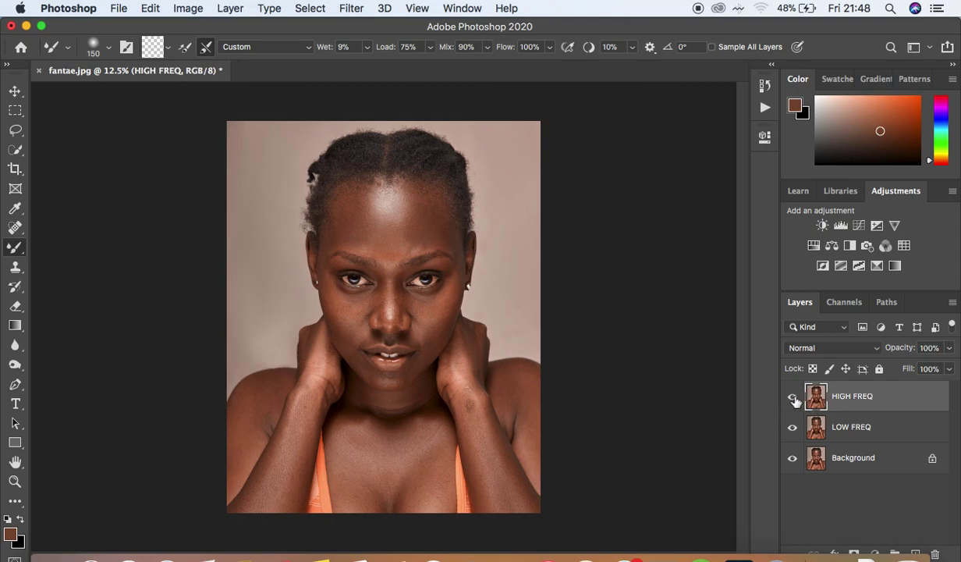
# Step: Examine the skin texture of the face up close and at a wider view
pyautogui.press('super+plus')
pyautogui.press('super+plus')
pyautogui.press('super+plus')
pyautogui.press('super+plus')
pyautogui.press('super+plus')
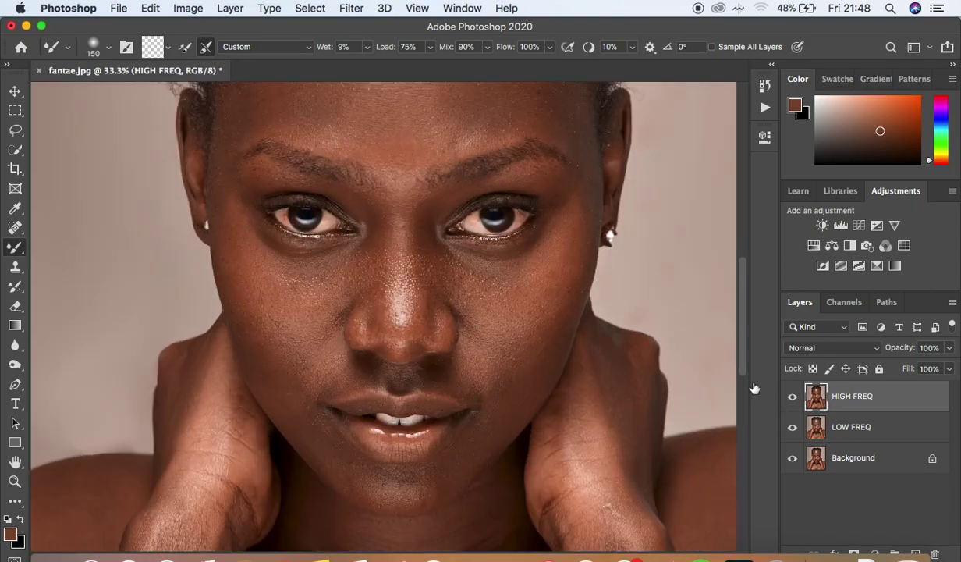
pyautogui.press('super+minus')
pyautogui.press('super+minus')
pyautogui.press('super+minus')
pyautogui.press('super+minus')
pyautogui.press('super+minus')
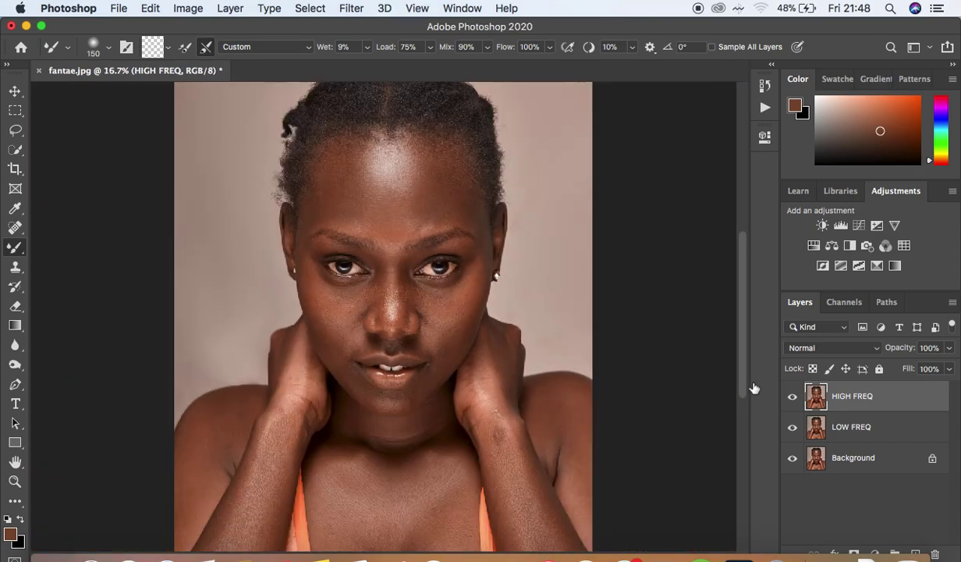
pyautogui.press('super+plus')
# Step: Hide the HIGH FREQ layer and open the Gaussian Blur filter for the LOW FREQ layer
pyautogui.click(792, 397)
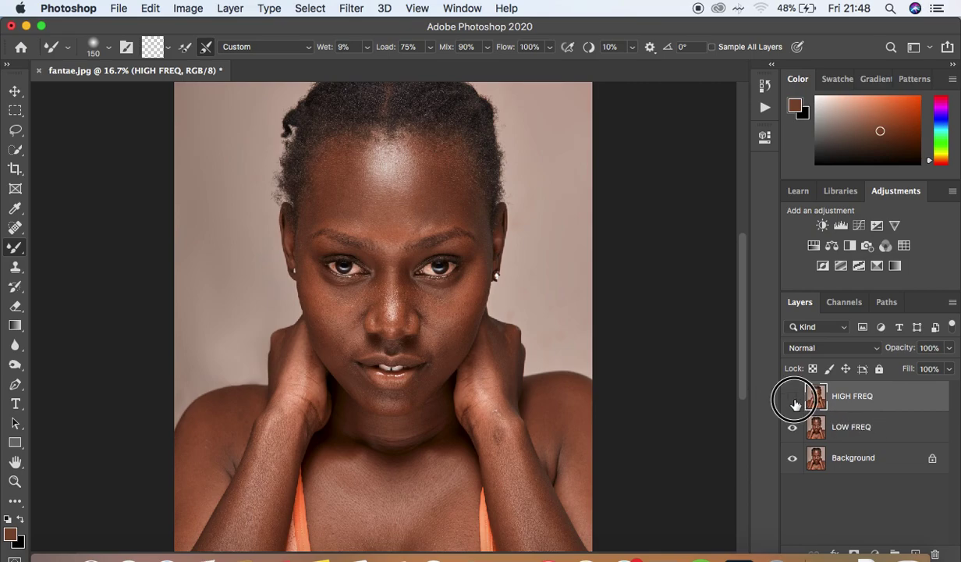
pyautogui.click(895, 426)
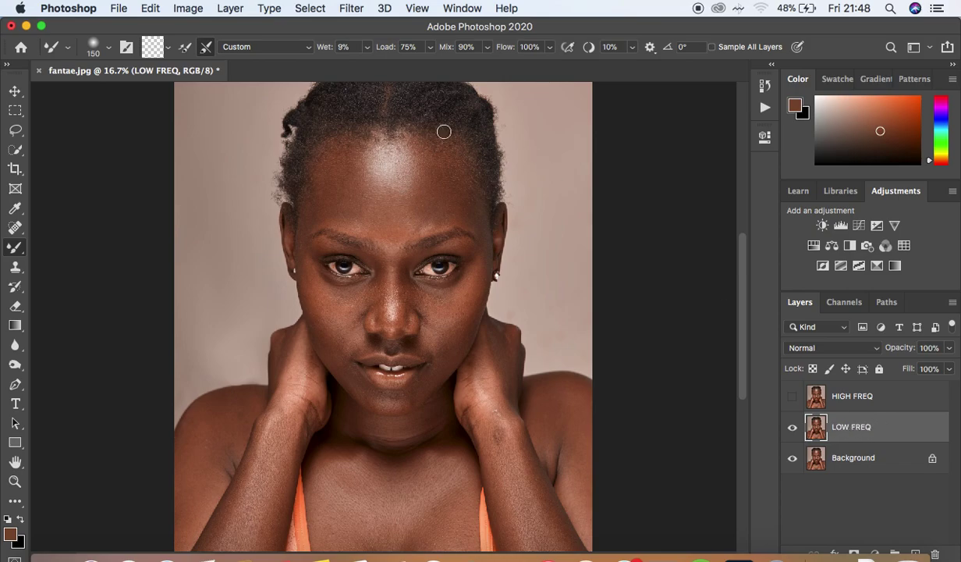
pyautogui.moveTo(390, 155); pyautogui.dragTo(429, 168)
pyautogui.click(343, 9)
pyautogui.moveTo(383, 204)
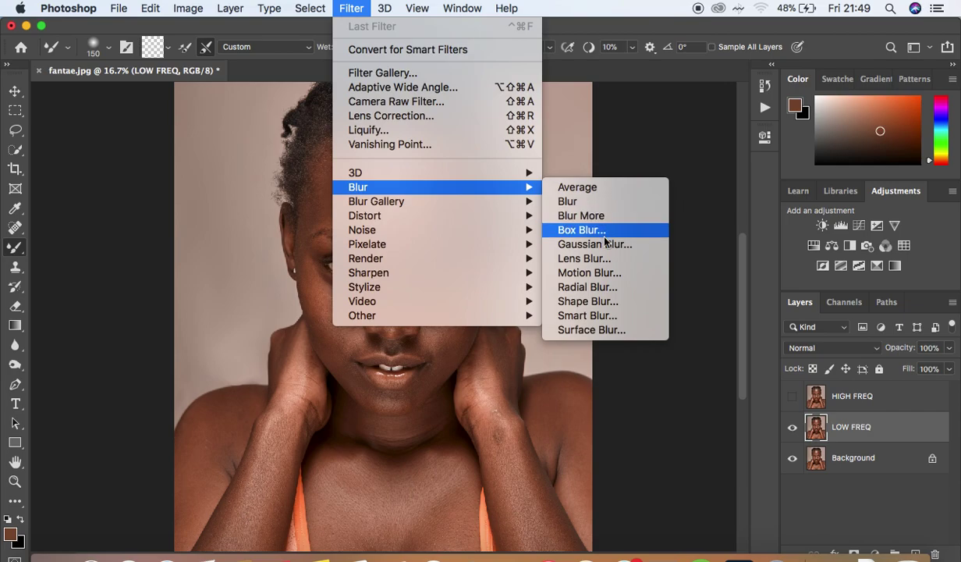
pyautogui.click(605, 243)
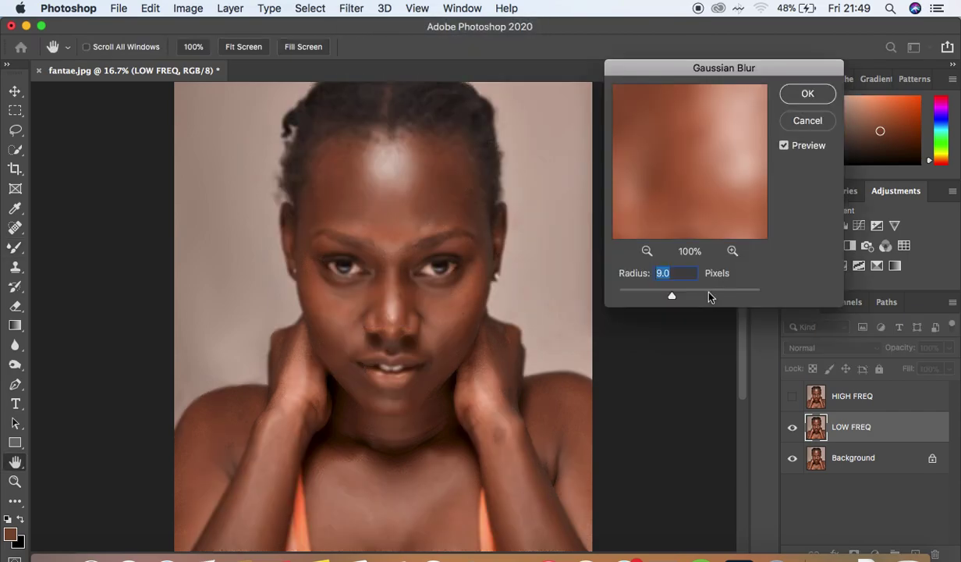
# Step: Reduce the blur radius to 0.1 pixels and inspect the skin around the nose at 50% in the filter preview
pyautogui.click(669, 296)
pyautogui.moveTo(670, 296); pyautogui.dragTo(596, 284)
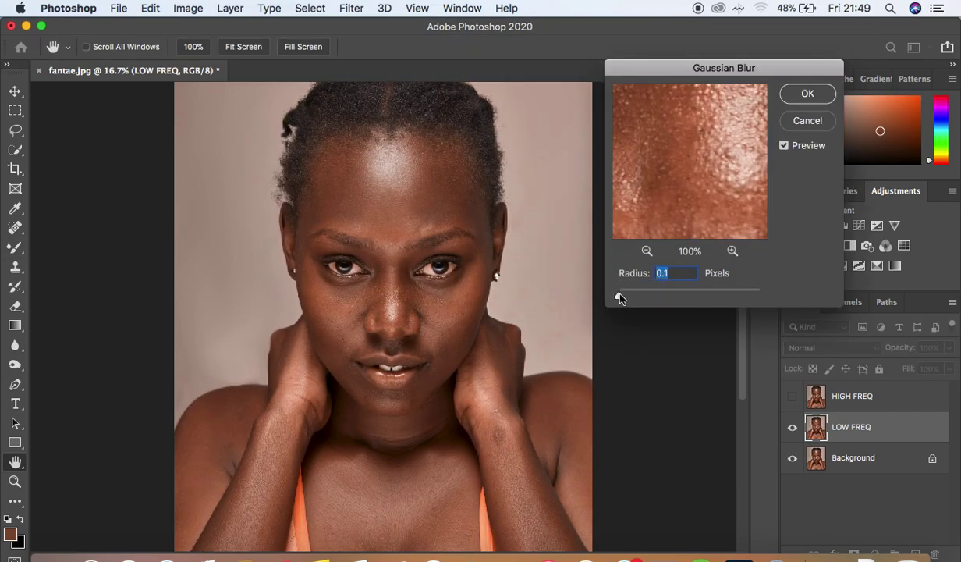
pyautogui.click(646, 251)
pyautogui.click(647, 250)
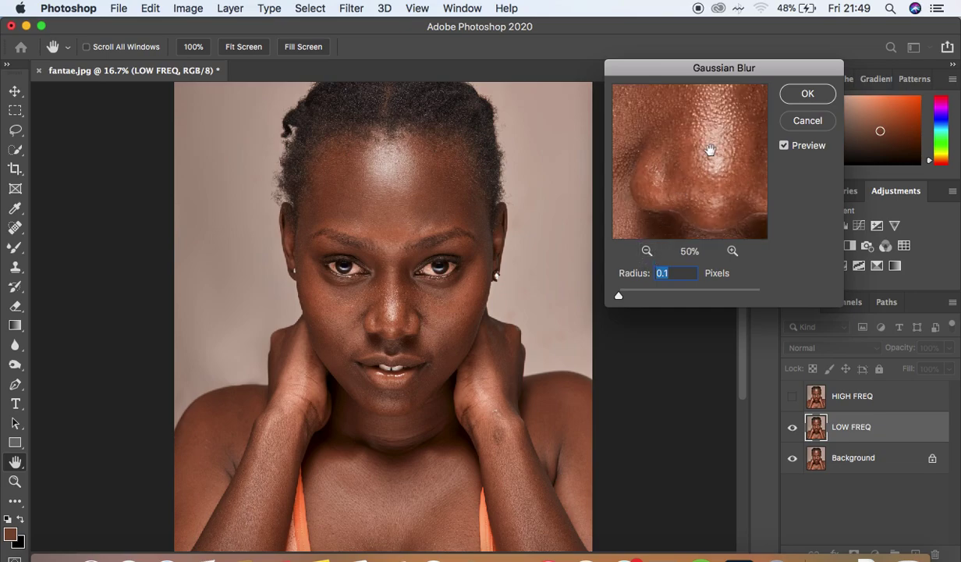
pyautogui.moveTo(709, 156); pyautogui.dragTo(680, 200)
pyautogui.moveTo(698, 146); pyautogui.dragTo(697, 101)
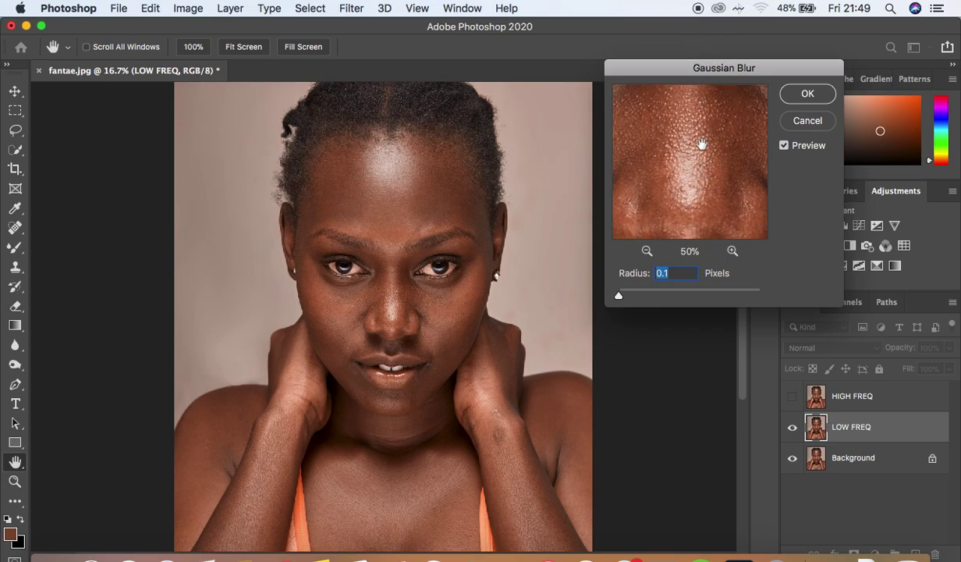
# Step: Set the Gaussian Blur radius to 9 pixels, check the smoothed skin, and apply the blur to the LOW FREQ layer
pyautogui.moveTo(620, 295); pyautogui.dragTo(631, 295)
pyautogui.click(634, 297)
pyautogui.moveTo(636, 303); pyautogui.dragTo(671, 300)
pyautogui.write('9')
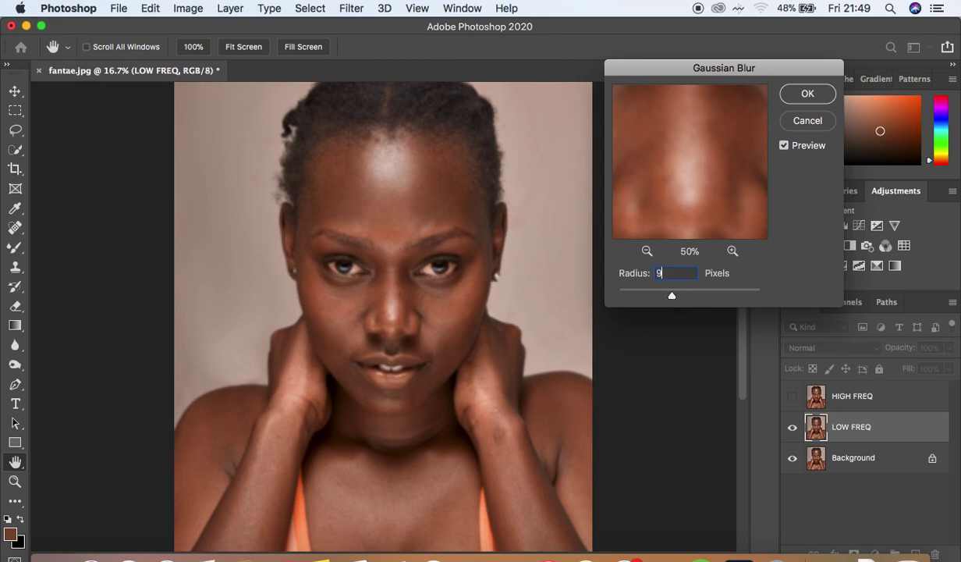
pyautogui.keyDown('super'); pyautogui.click(416, 186); pyautogui.keyUp('super')
pyautogui.keyDown('super'); pyautogui.click(418, 188); pyautogui.keyUp('super')
pyautogui.keyDown('alt'); pyautogui.keyDown('super'); pyautogui.click(418, 188); pyautogui.keyUp('super'); pyautogui.keyUp('alt')
pyautogui.keyDown('alt'); pyautogui.keyDown('super'); pyautogui.click(417, 188); pyautogui.keyUp('super'); pyautogui.keyUp('alt')
pyautogui.keyDown('alt'); pyautogui.keyDown('super'); pyautogui.click(417, 188); pyautogui.keyUp('super'); pyautogui.keyUp('alt')
pyautogui.click(800, 96)
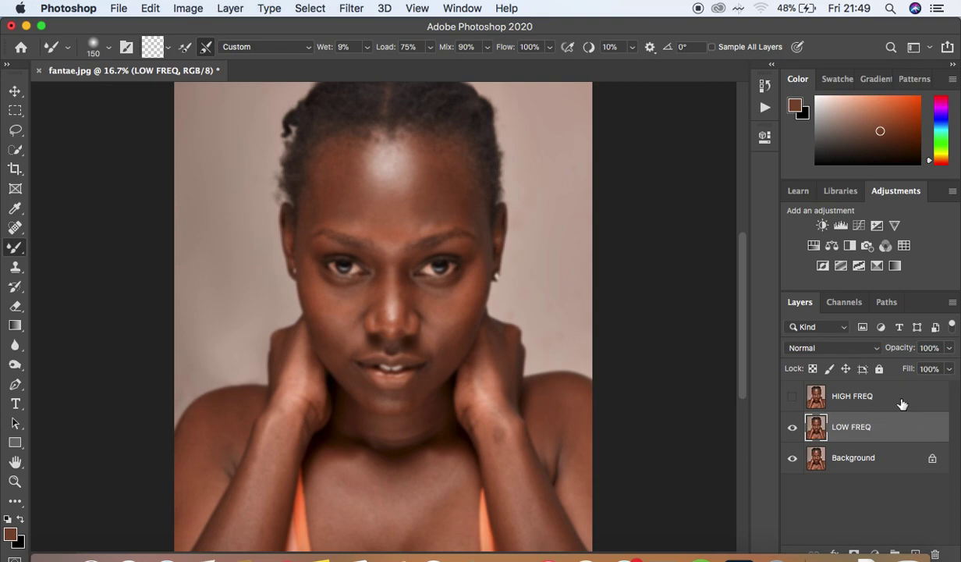
# Step: Make the HIGH FREQ layer visible and active, and open Apply Image for it
pyautogui.click(866, 396)
pyautogui.click(792, 397)
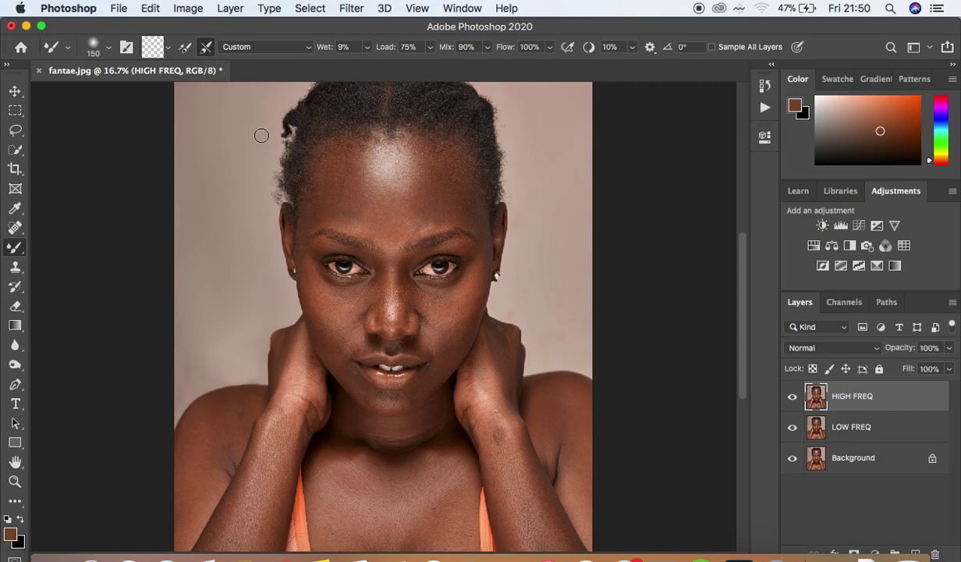
pyautogui.click(188, 8)
pyautogui.click(224, 229)
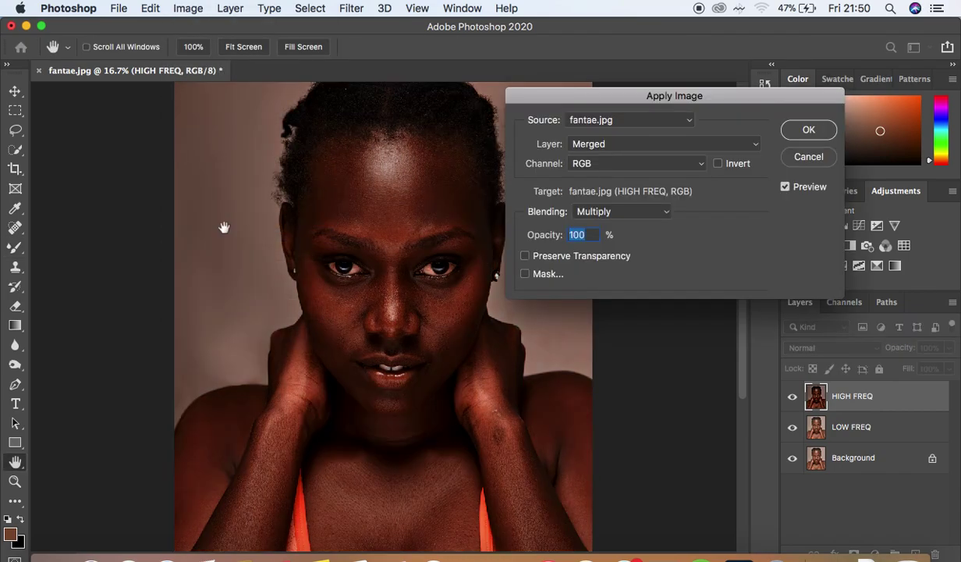
pyautogui.moveTo(742, 96); pyautogui.dragTo(744, 77)
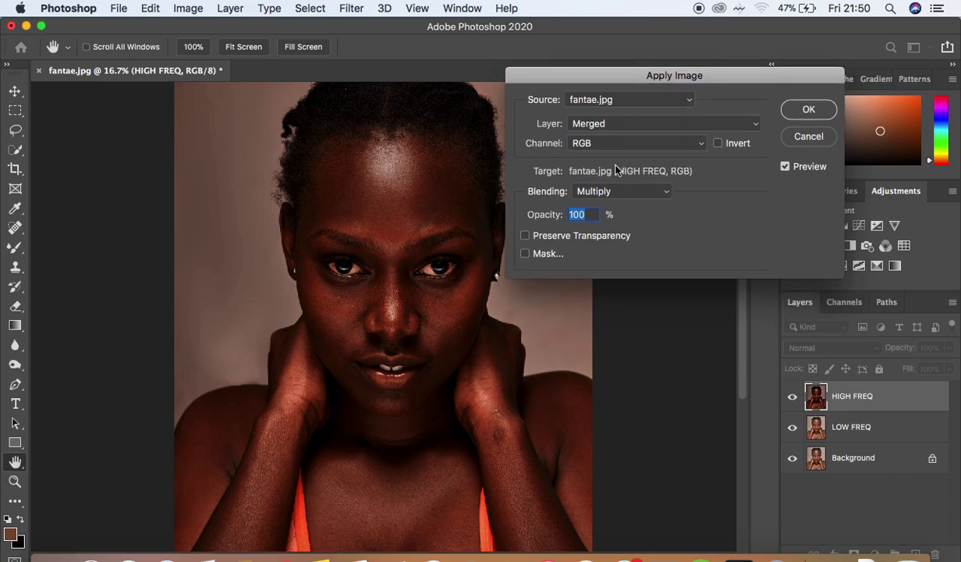
# Step: Use LOW FREQ as the Apply Image source layer, with Add blending and the source inverted
pyautogui.click(579, 123)
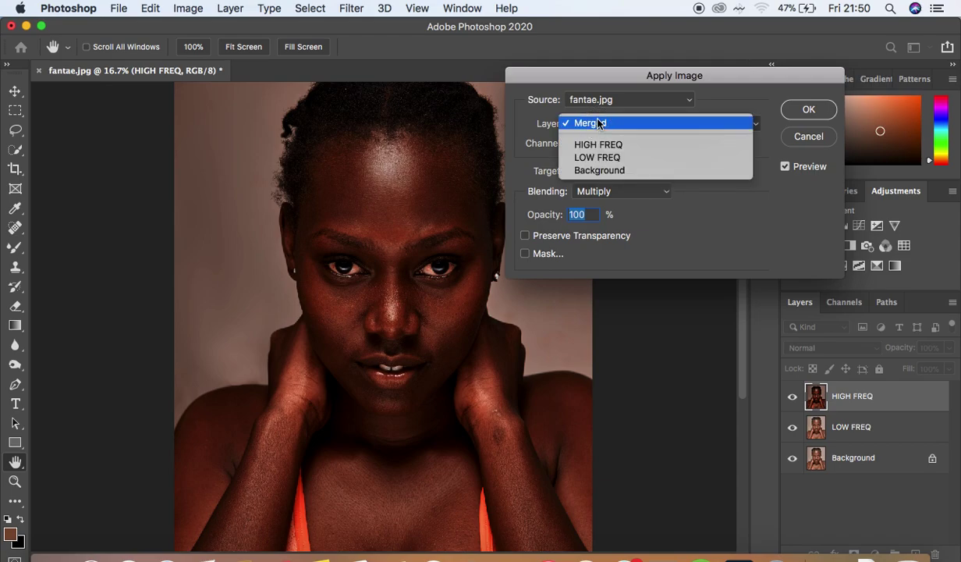
pyautogui.click(608, 158)
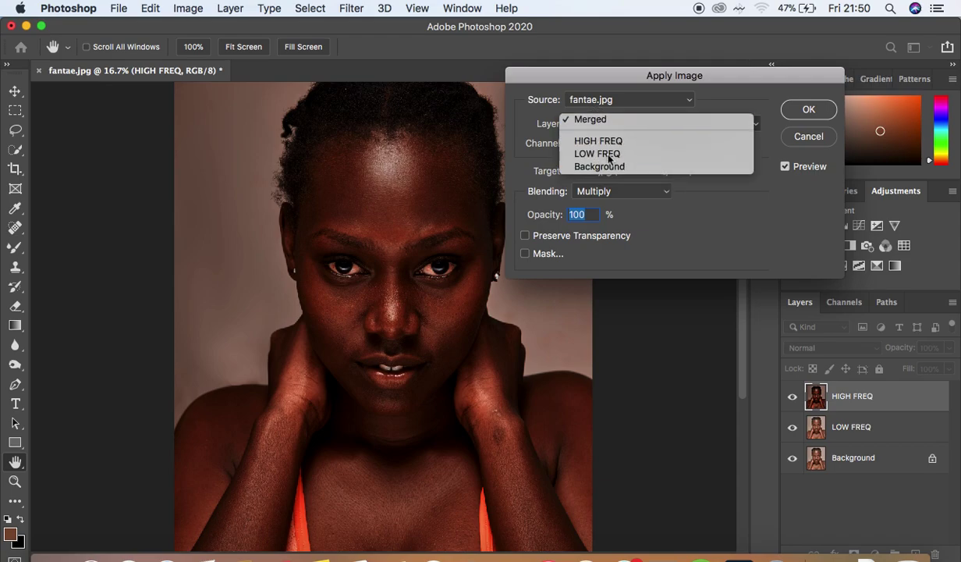
pyautogui.click(602, 197)
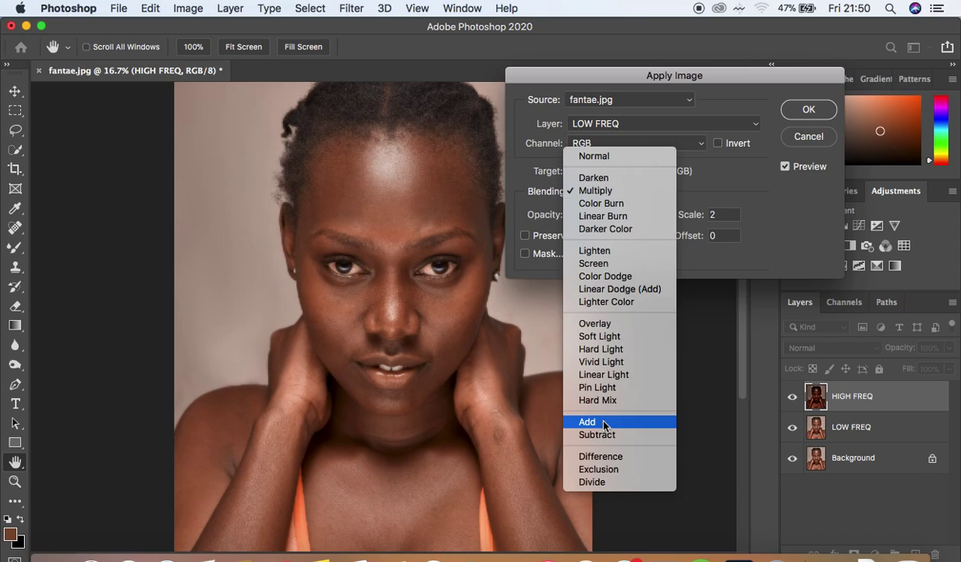
pyautogui.click(605, 422)
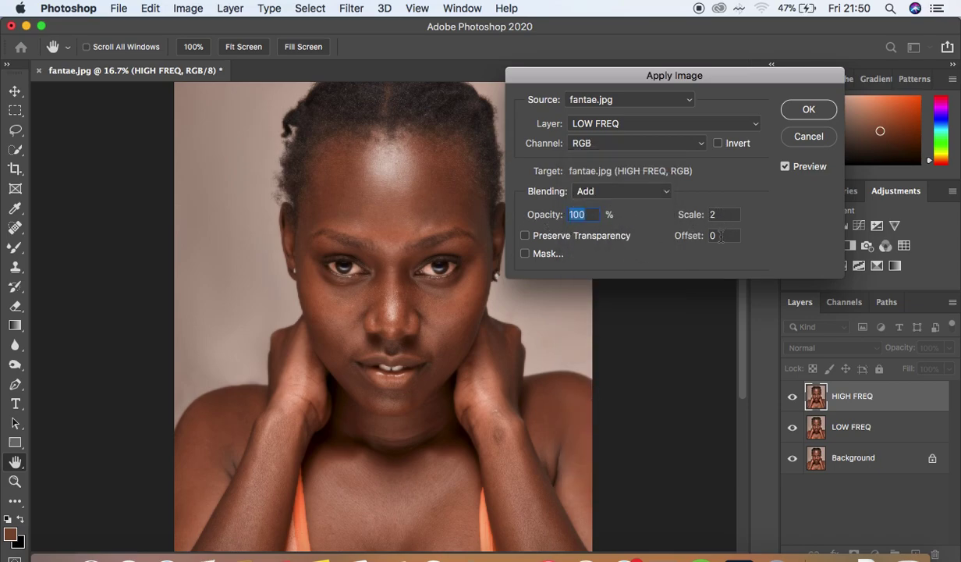
pyautogui.click(719, 144)
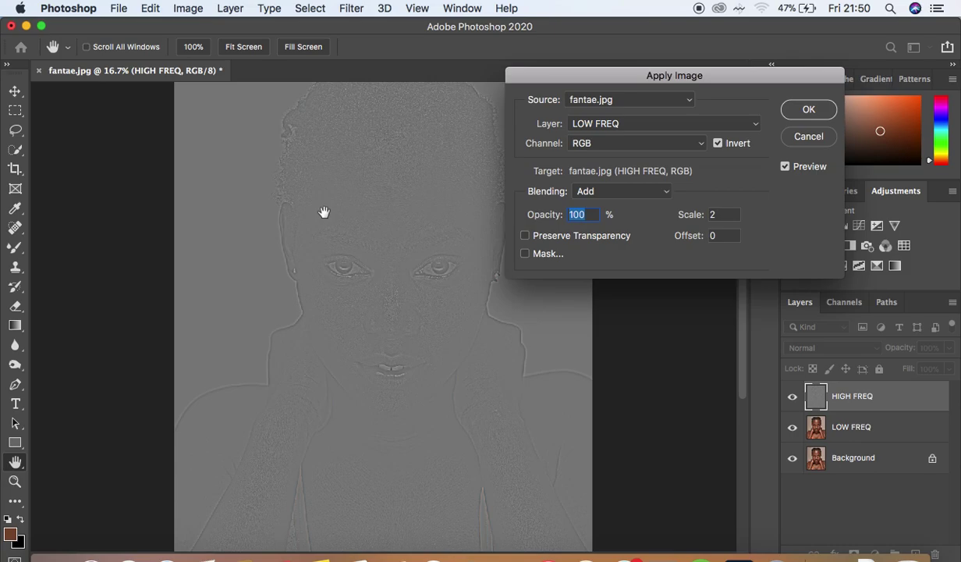
pyautogui.click(585, 123)
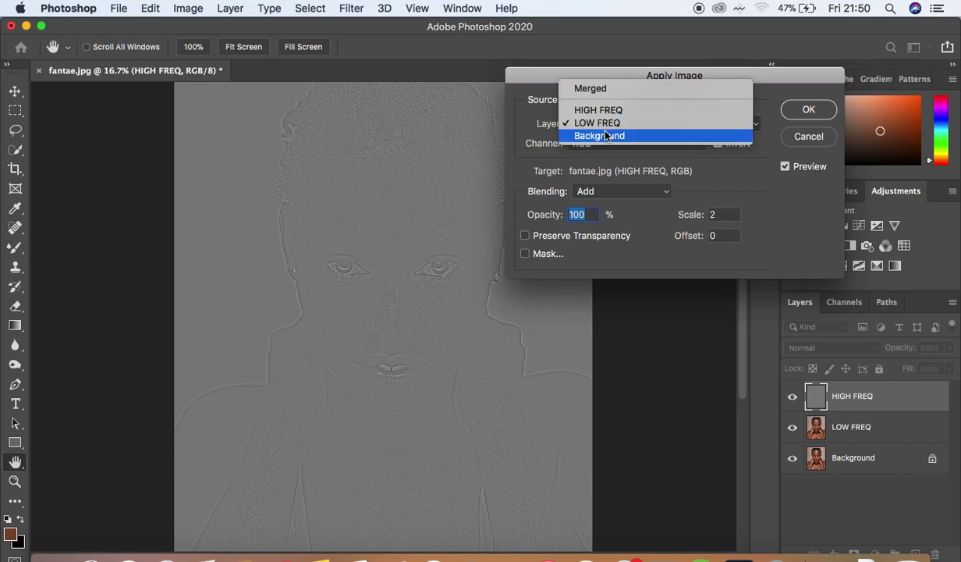
pyautogui.click(599, 125)
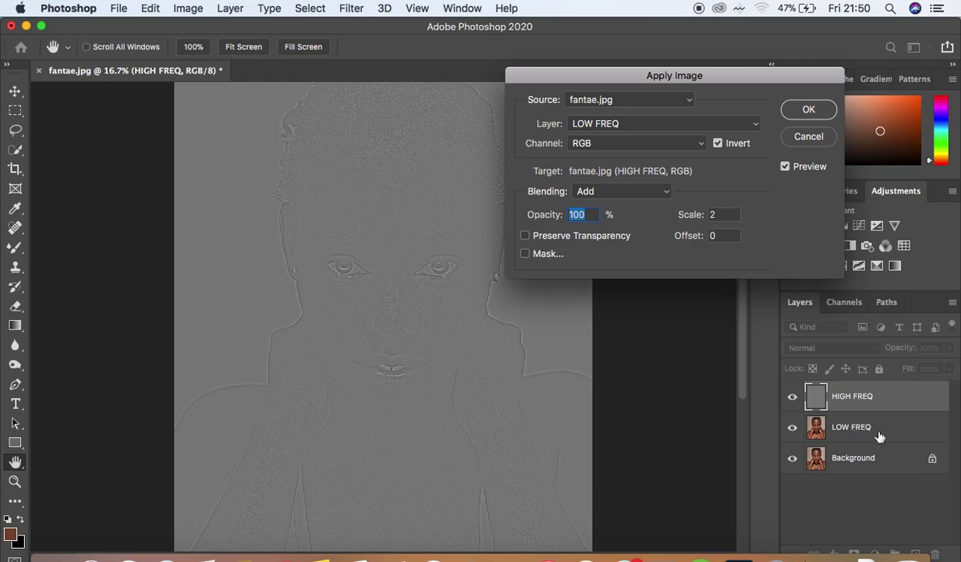
# Step: Switch the blending to Subtract with Invert off, and apply the image with scale 2 and offset 128
pyautogui.click(585, 192)
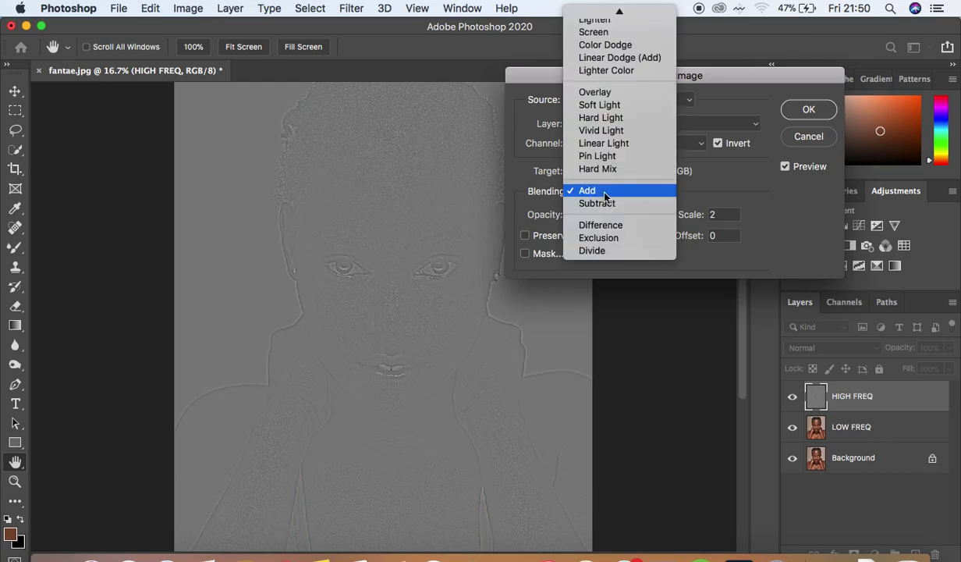
pyautogui.click(598, 204)
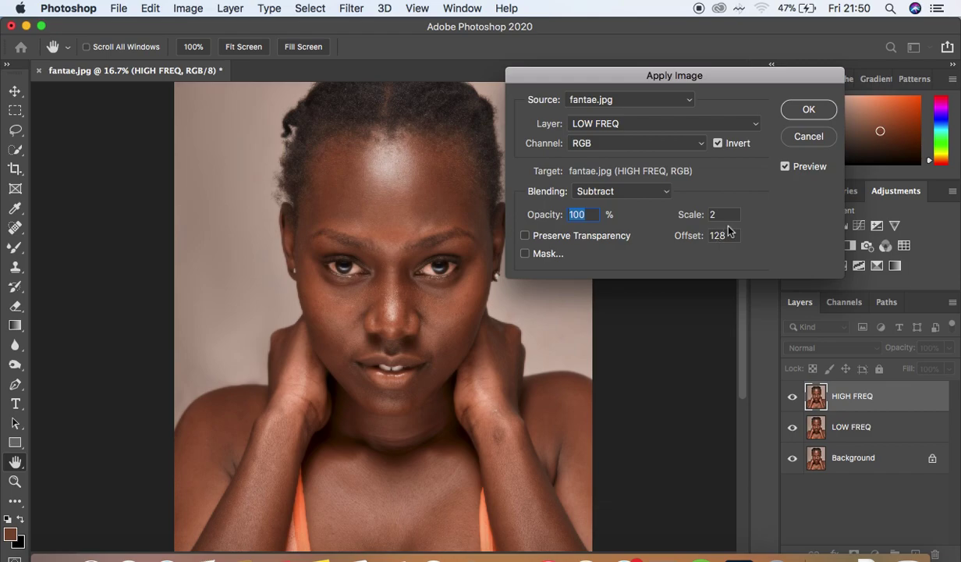
pyautogui.click(717, 143)
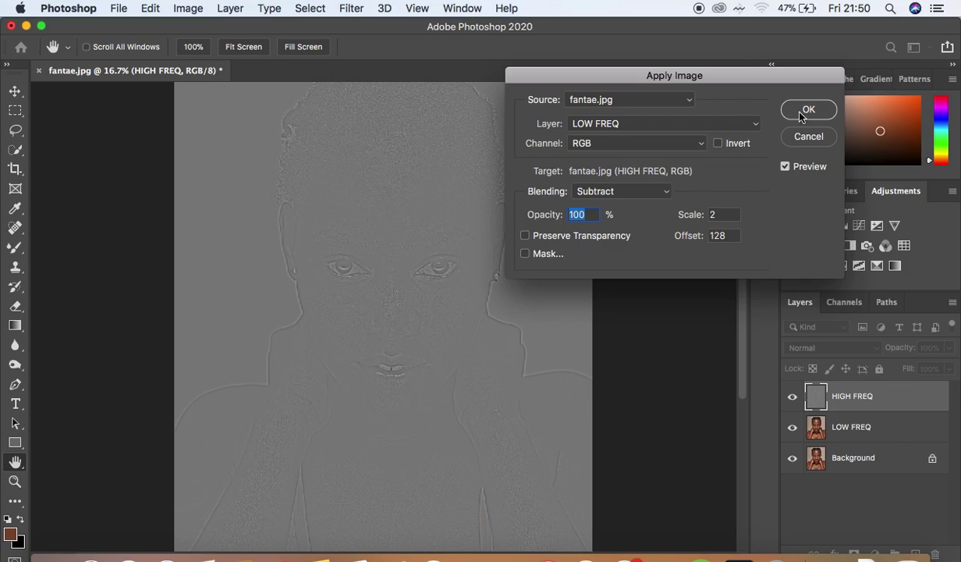
pyautogui.keyDown('super'); pyautogui.click(461, 258); pyautogui.keyUp('super')
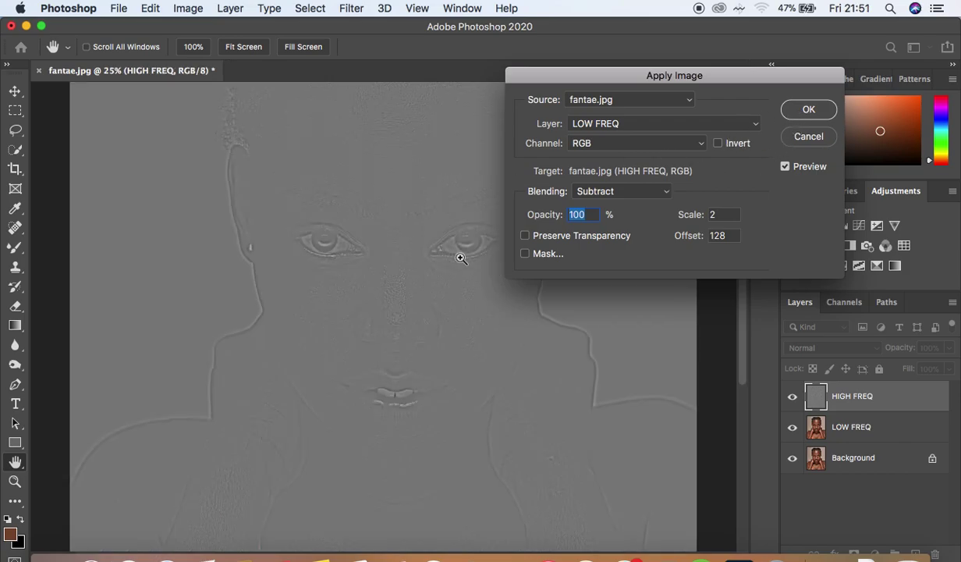
pyautogui.keyDown('alt'); pyautogui.click(458, 258); pyautogui.keyUp('alt')
pyautogui.keyDown('alt'); pyautogui.click(459, 257); pyautogui.keyUp('alt')
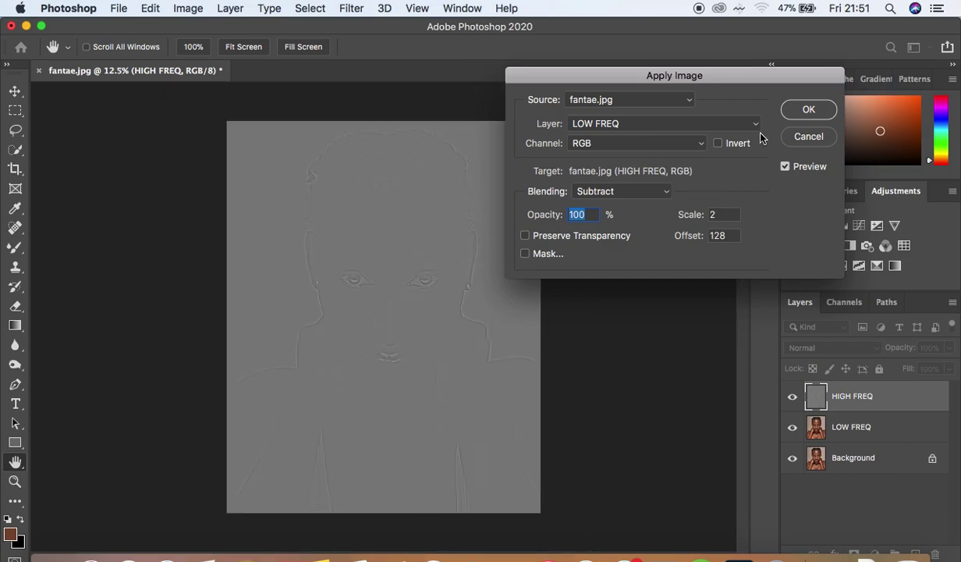
pyautogui.click(809, 109)
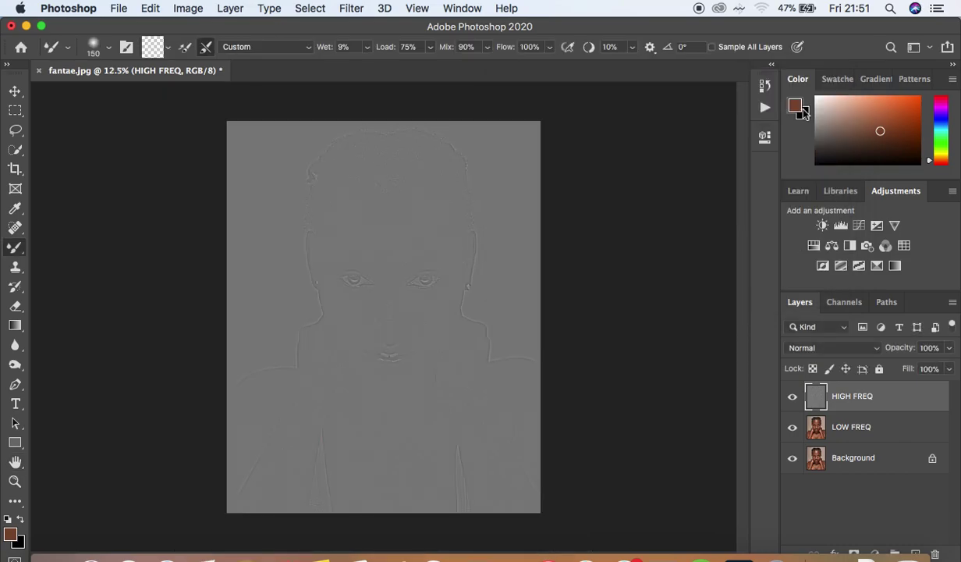
# Step: Set the HIGH FREQ layer's blend mode to Linear Light and group it with the LOW FREQ layer
pyautogui.click(812, 348)
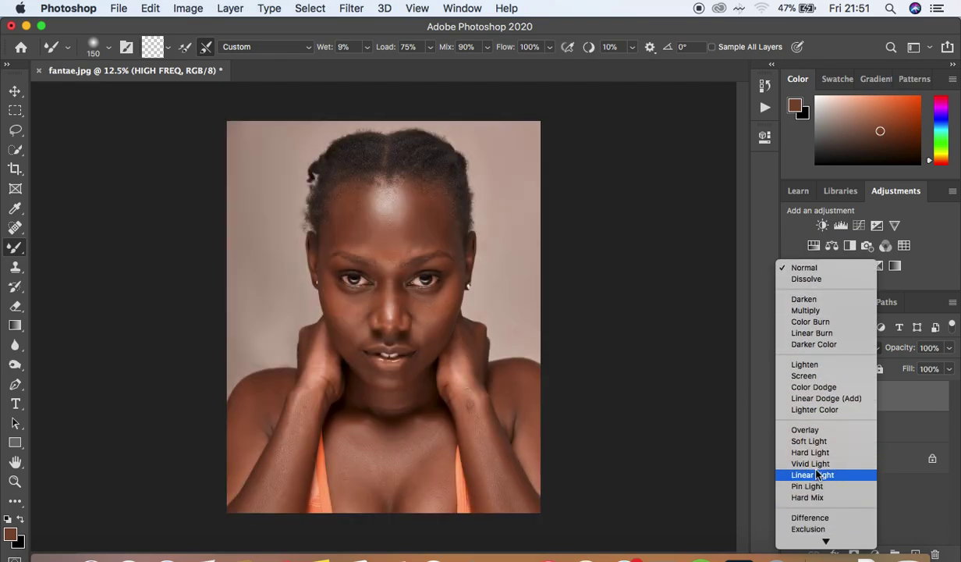
pyautogui.click(816, 474)
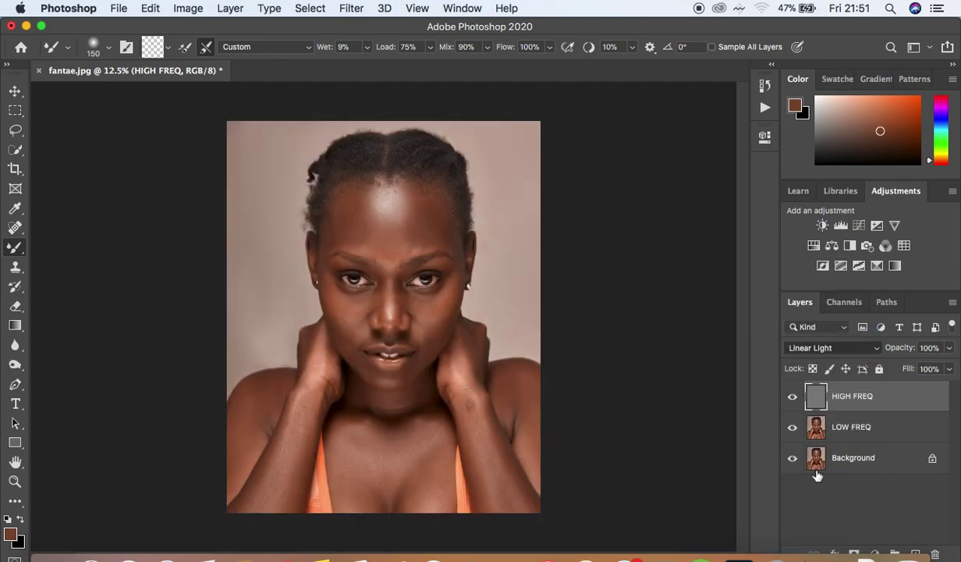
pyautogui.keyDown('shift'); pyautogui.click(911, 429); pyautogui.keyUp('shift')
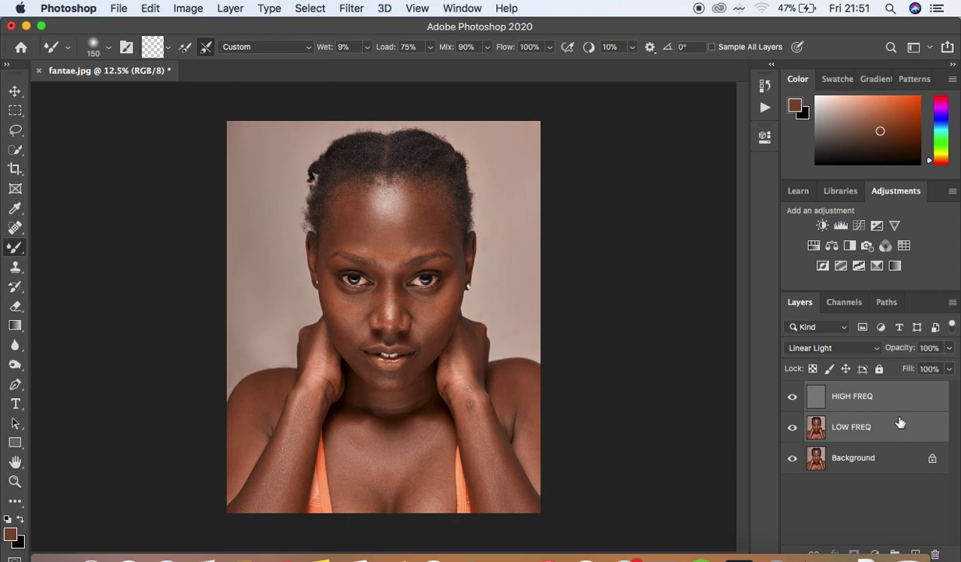
pyautogui.press('super+g')
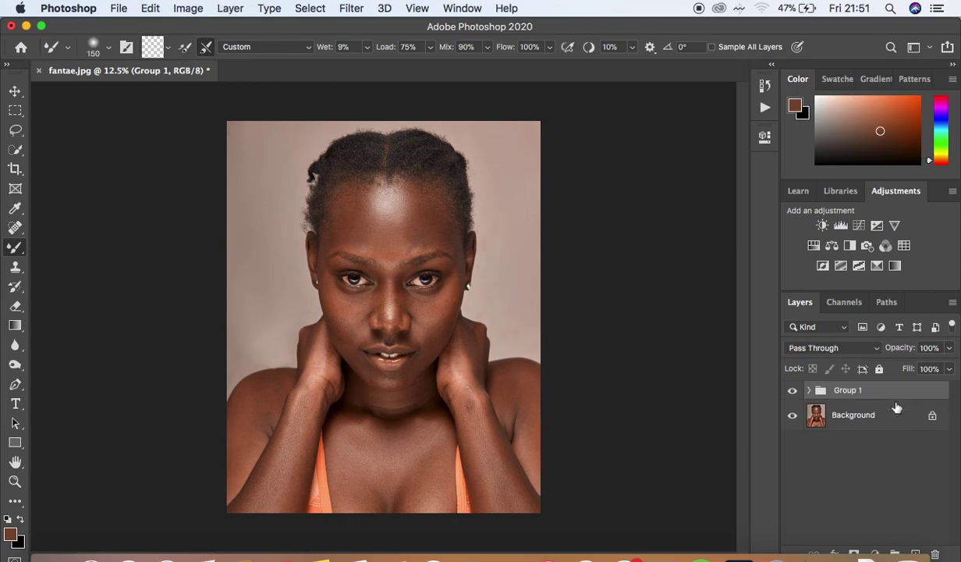
# Step: Rename the group holding the HIGH FREQ and LOW FREQ layers to FREQ SEP and leave it expanded
pyautogui.click(809, 390)
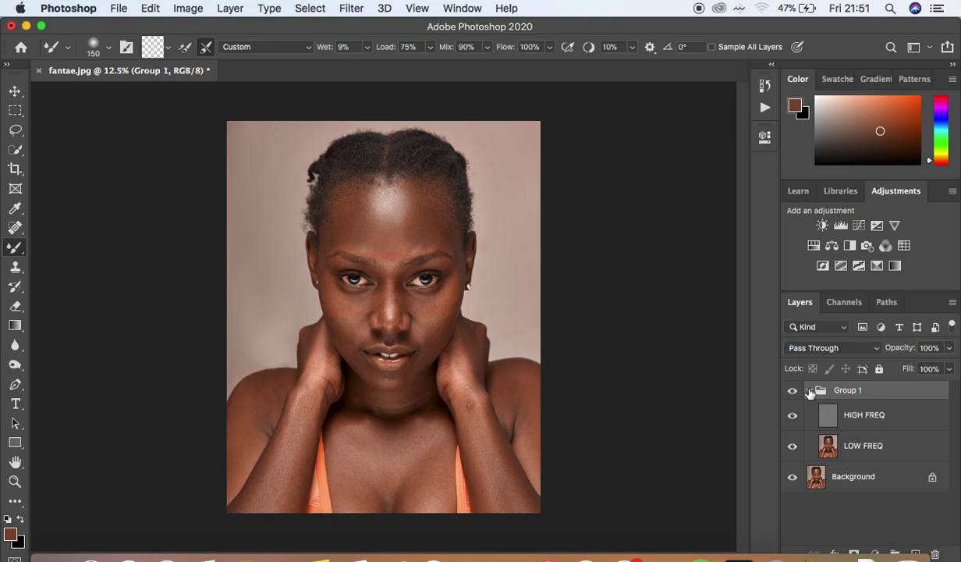
pyautogui.doubleClick(848, 390)
pyautogui.write('FREQ SEP')
pyautogui.press('Return')
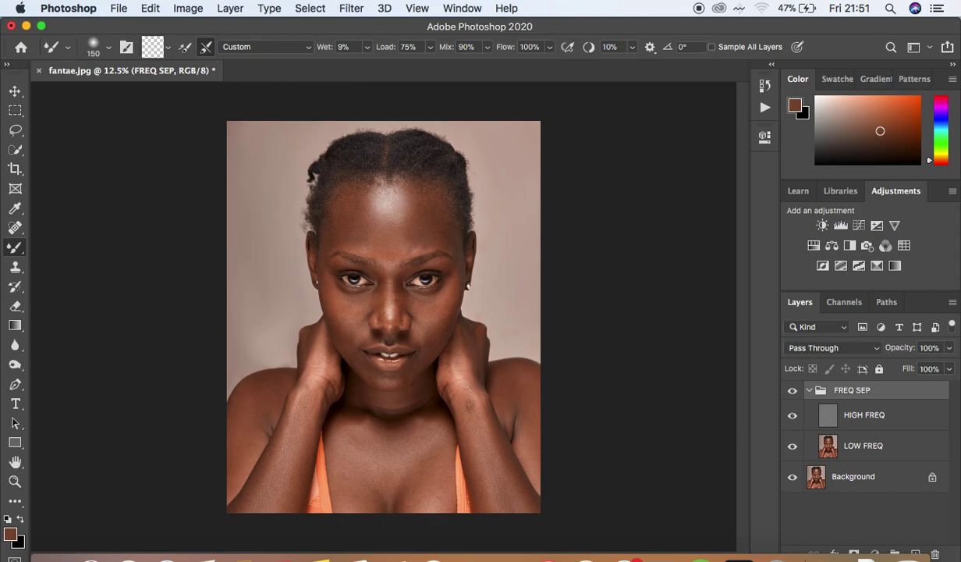
pyautogui.click(807, 389)
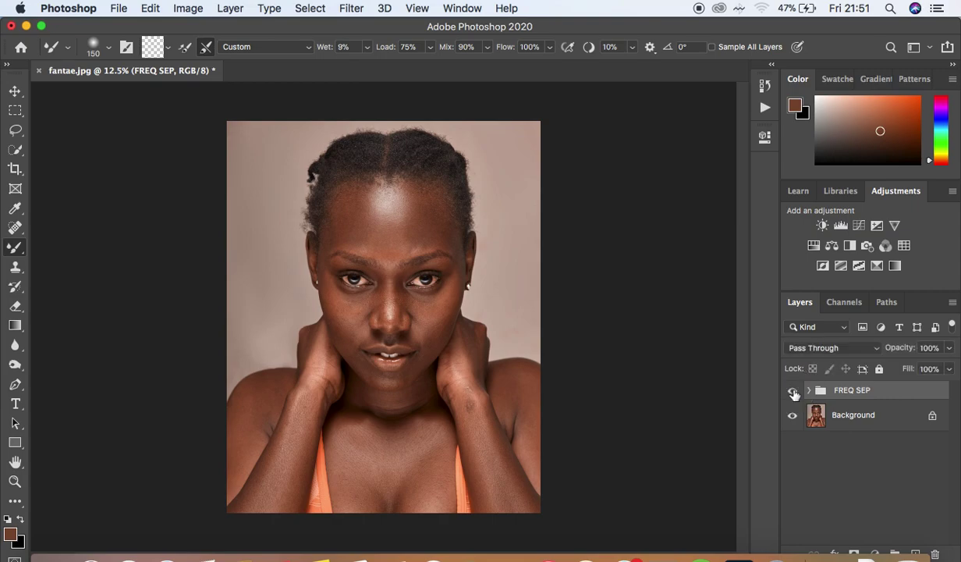
pyautogui.click(808, 390)
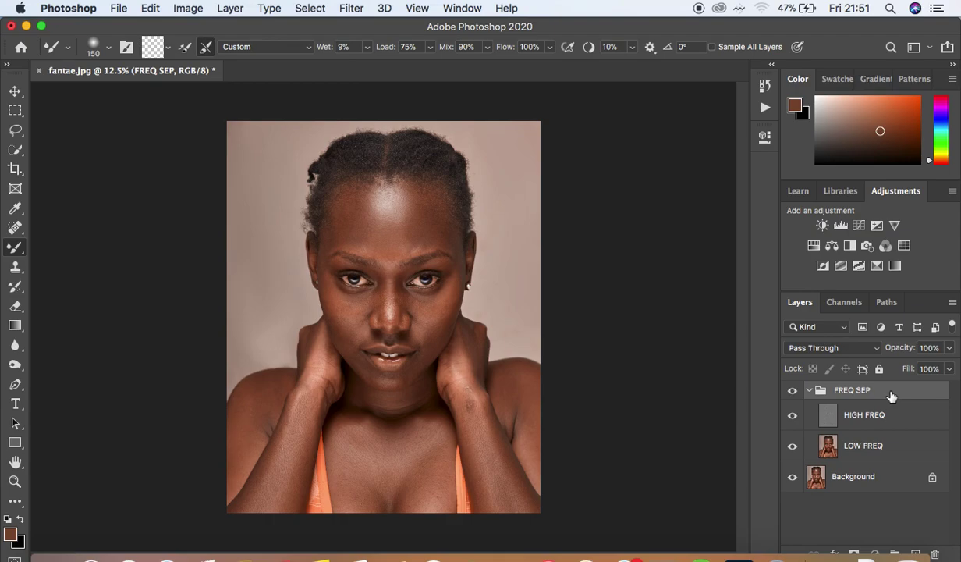
# Step: Add a Black & White adjustment layer above the HIGH FREQ layer with Reds set to 13
pyautogui.click(905, 418)
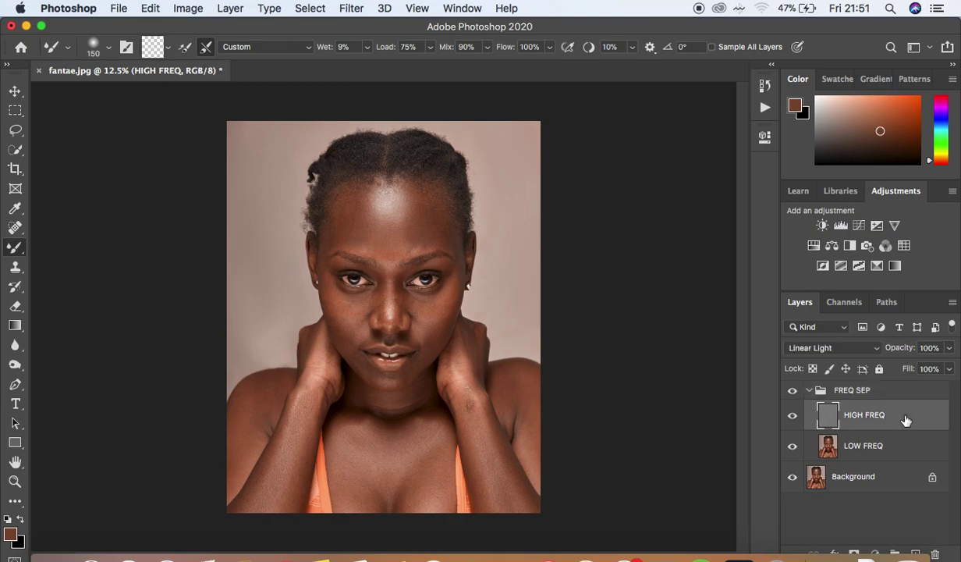
pyautogui.click(875, 553)
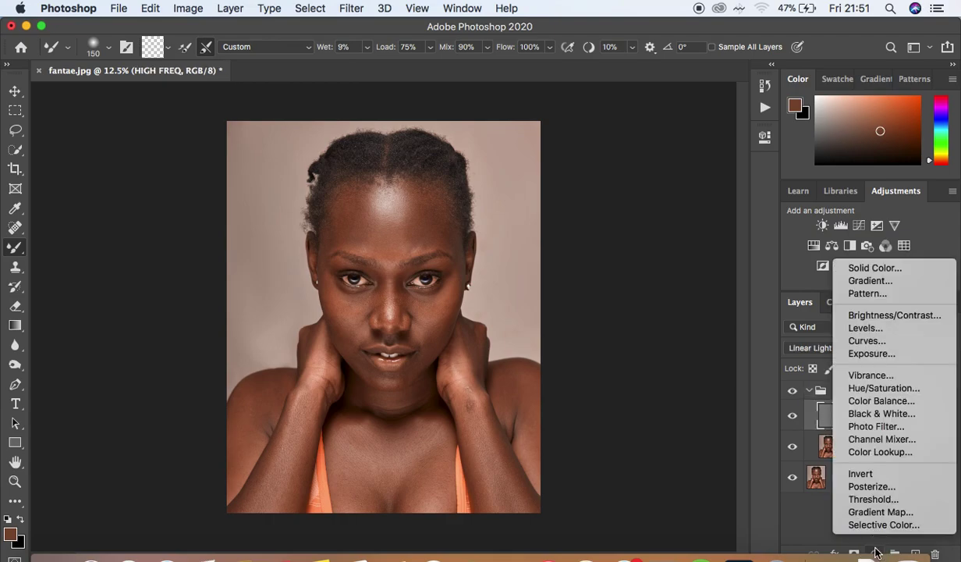
pyautogui.click(878, 414)
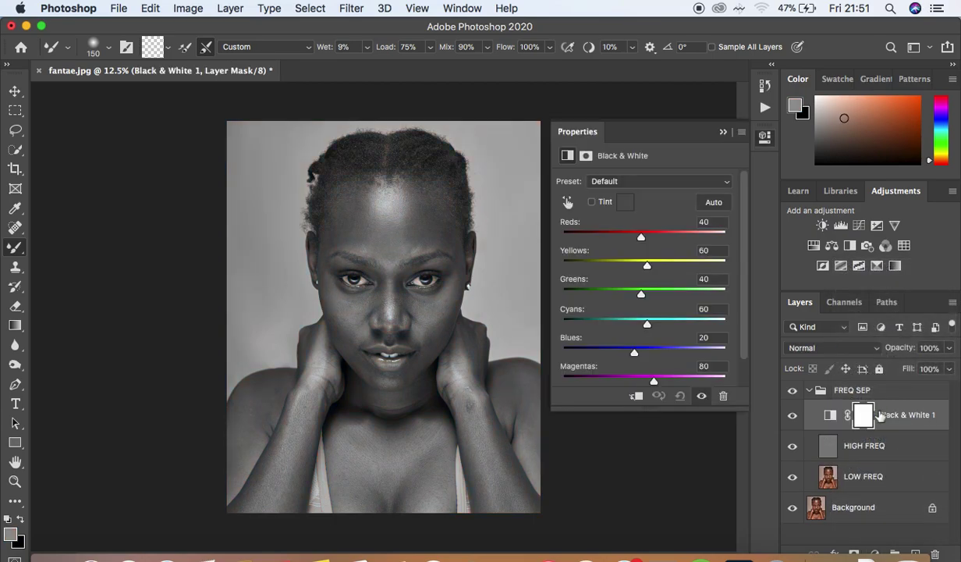
pyautogui.click(641, 238)
pyautogui.moveTo(640, 238); pyautogui.dragTo(632, 236)
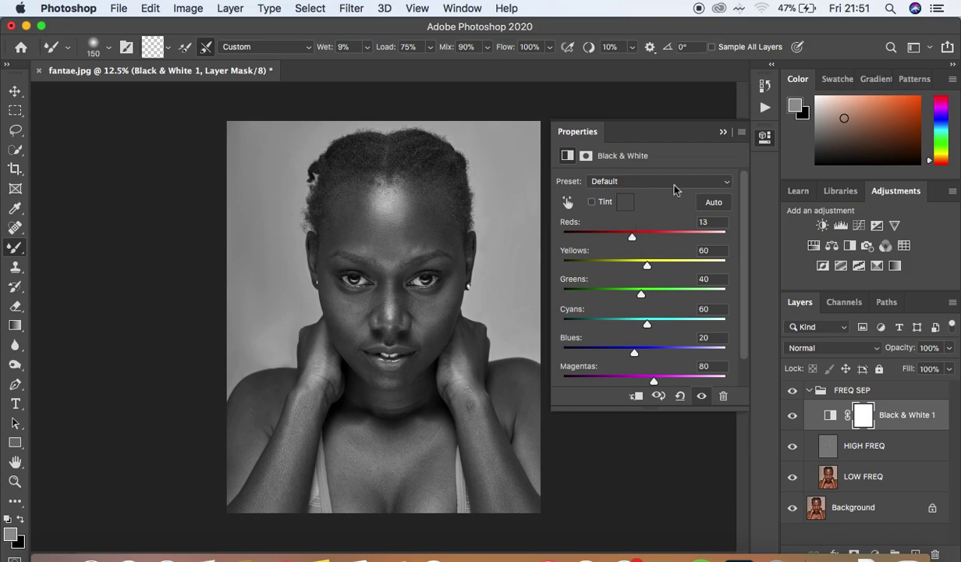
pyautogui.click(723, 132)
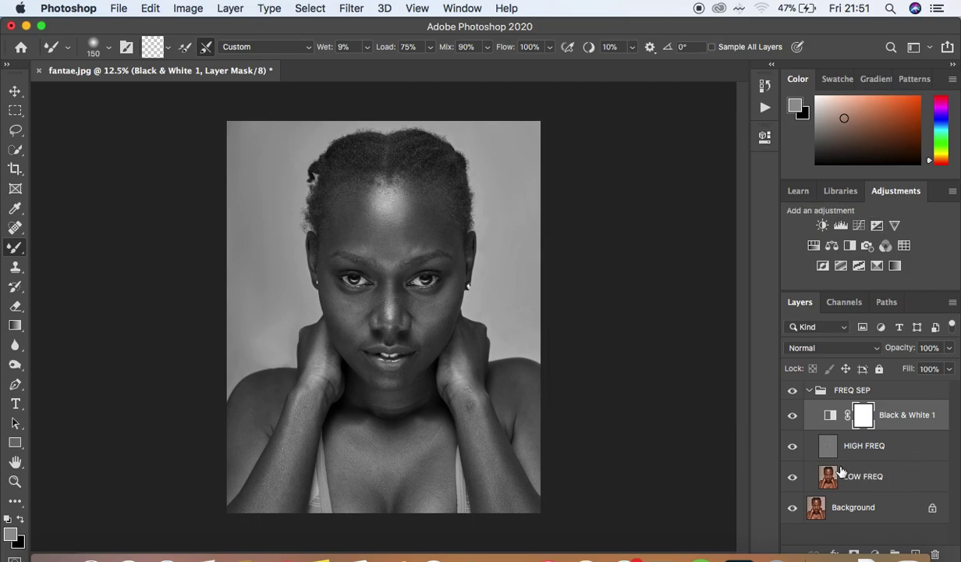
# Step: Activate the Mixer Brush on the LOW FREQ layer with a clean brush that is cleaned after each stroke
pyautogui.click(899, 479)
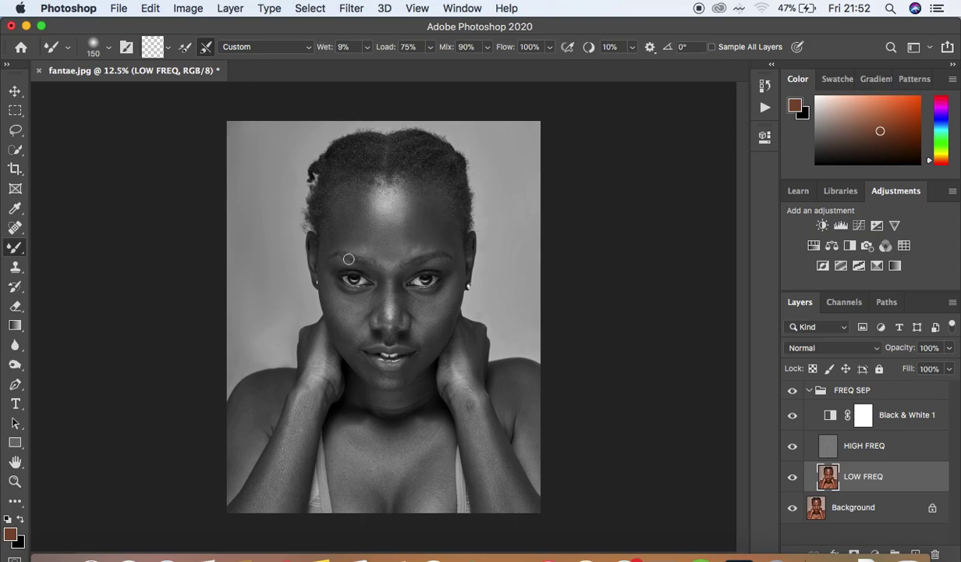
pyautogui.click(14, 250)
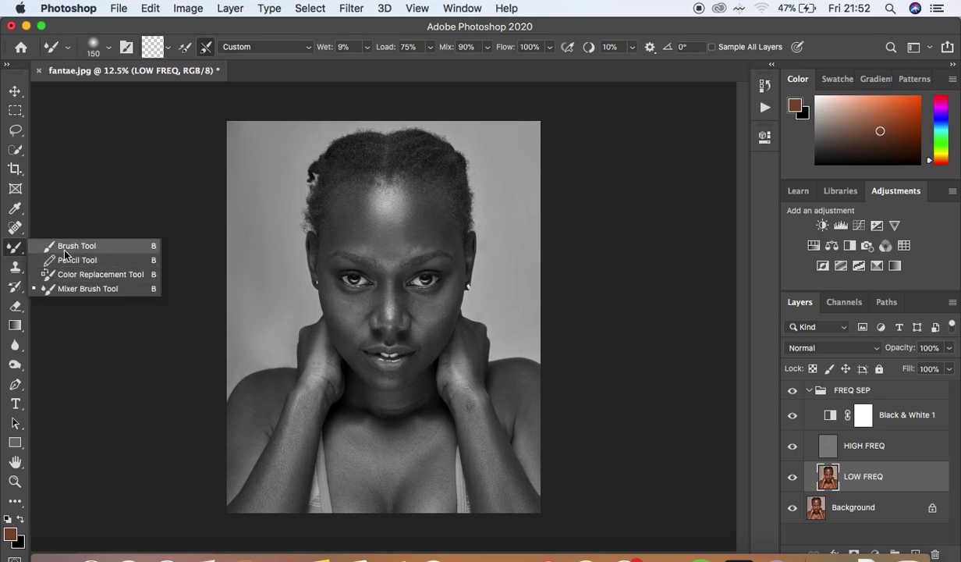
pyautogui.click(74, 291)
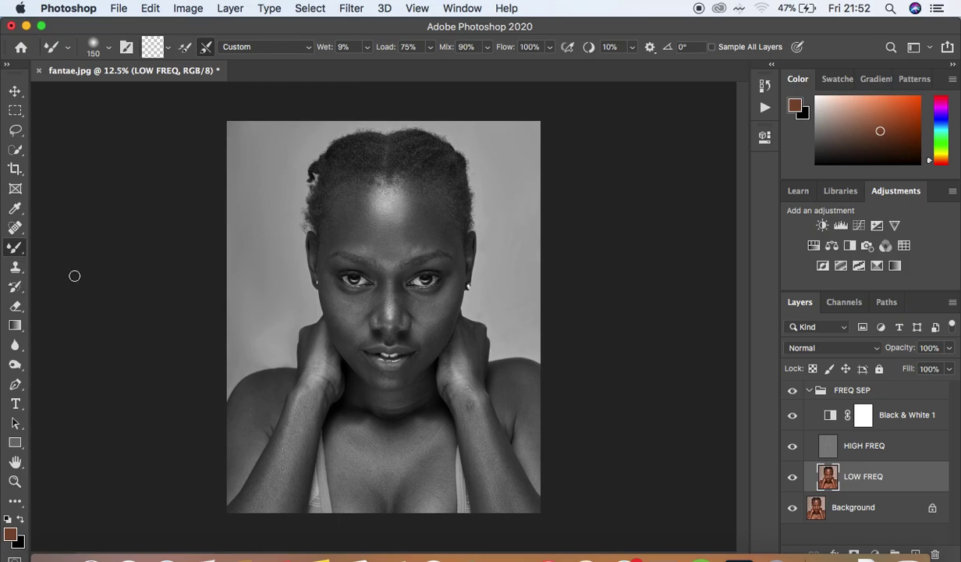
pyautogui.click(169, 49)
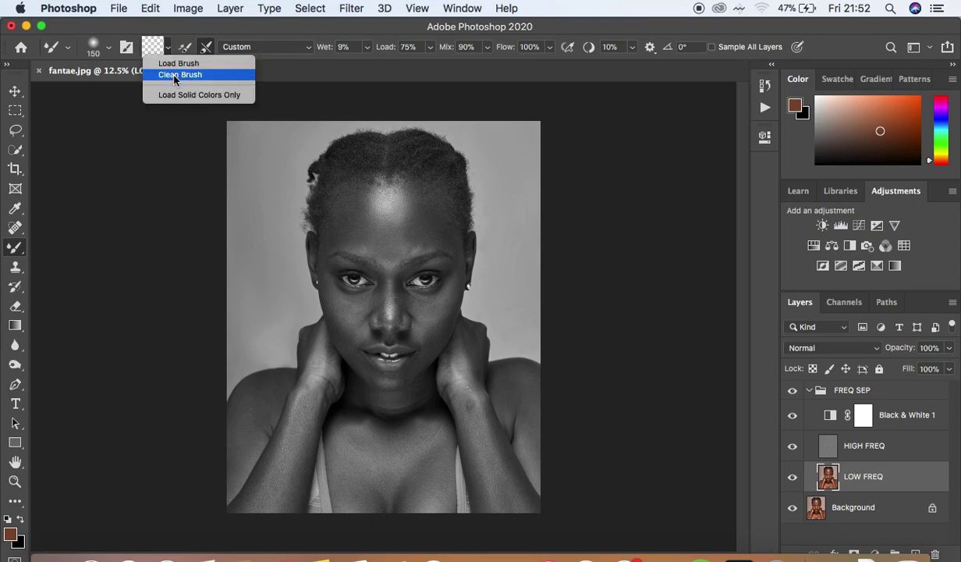
pyautogui.click(167, 73)
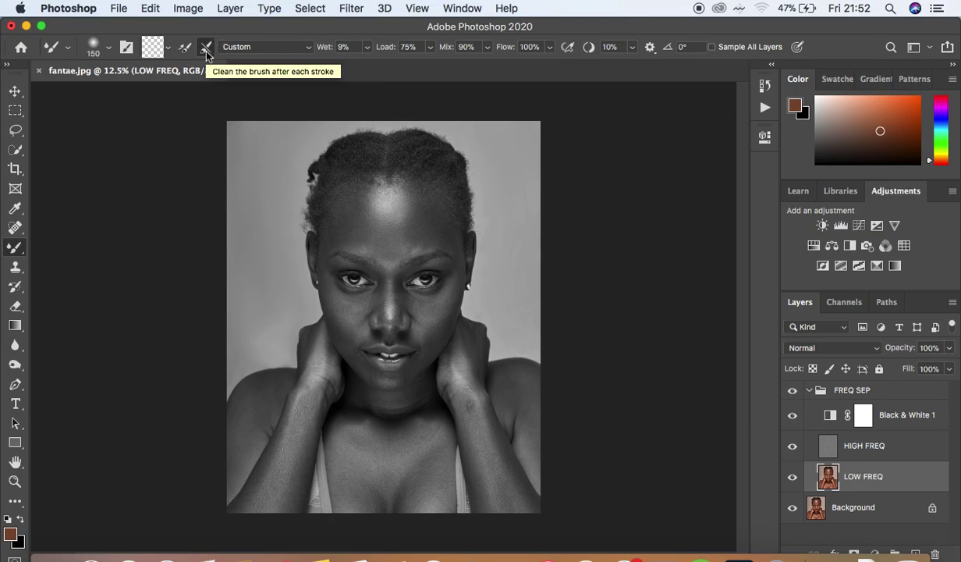
pyautogui.click(206, 48)
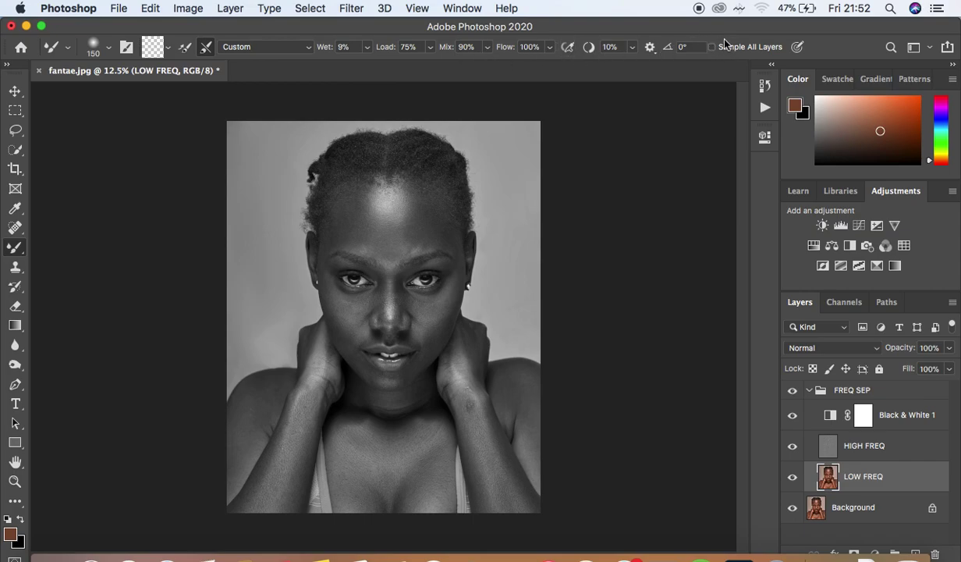
# Step: Blend the tones across the forehead and around its highlight on the LOW FREQ layer with a 250-pixel Mixer Brush
pyautogui.press('super+plus')
pyautogui.press('super+plus')
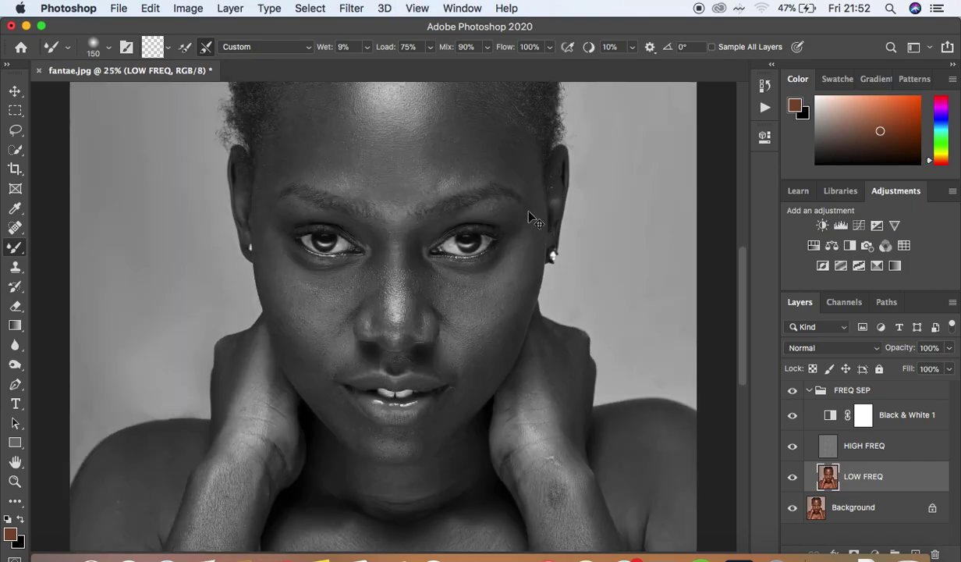
pyautogui.moveTo(742, 308); pyautogui.dragTo(740, 270)
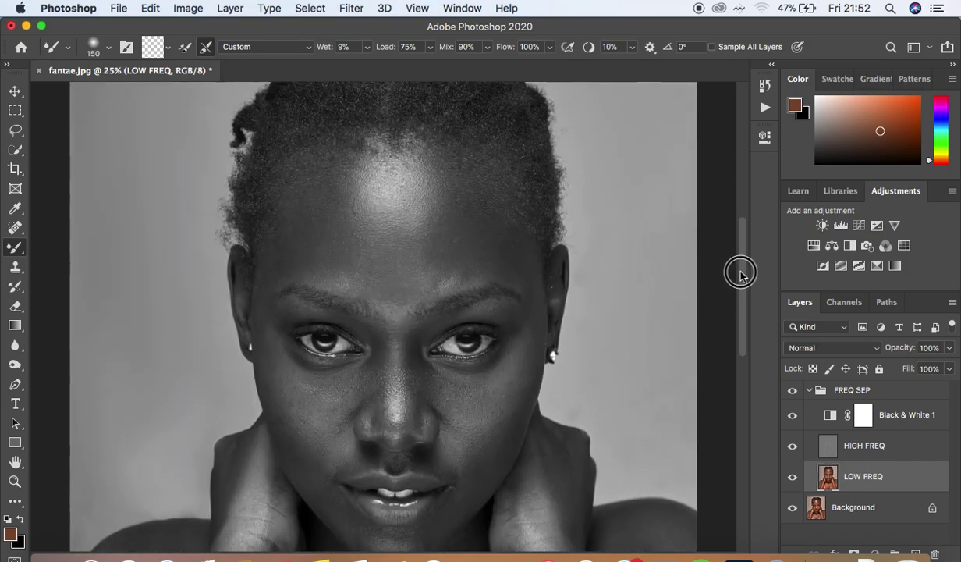
pyautogui.press(']')
pyautogui.press(']')
pyautogui.press(']')
pyautogui.press(']')
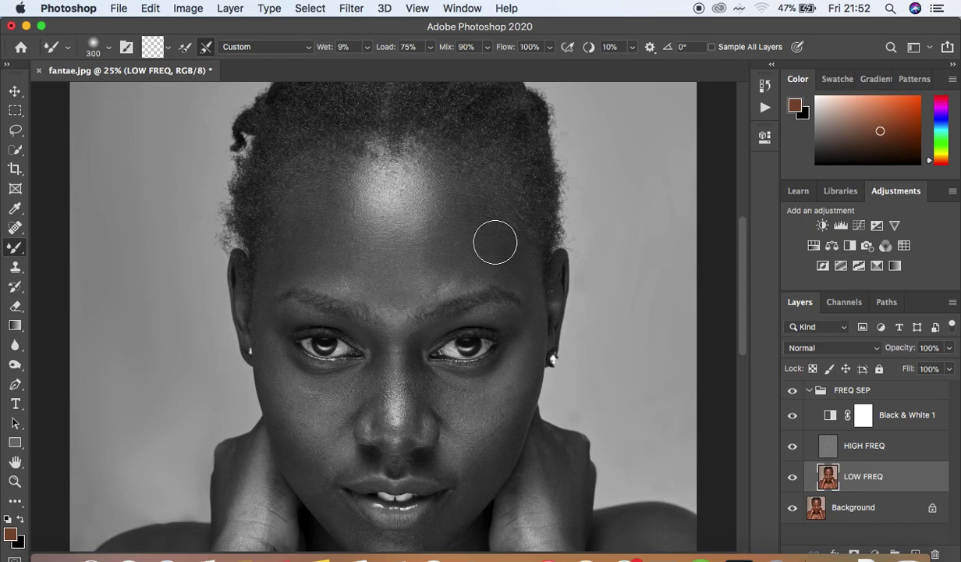
pyautogui.press('[')
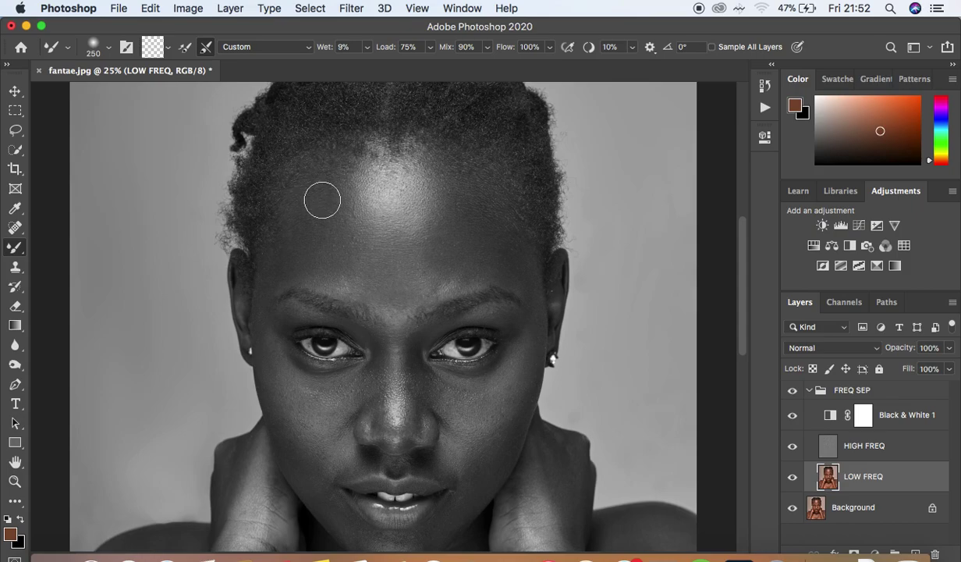
pyautogui.moveTo(317, 191)
pyautogui.mouseDown()
pyautogui.moveTo(314, 260)
pyautogui.moveTo(338, 264)
pyautogui.moveTo(332, 236)
pyautogui.moveTo(347, 178)
pyautogui.moveTo(317, 206)
pyautogui.moveTo(321, 226)
pyautogui.moveTo(337, 261)
pyautogui.moveTo(368, 291)
pyautogui.moveTo(385, 288)
pyautogui.moveTo(369, 297)
pyautogui.moveTo(415, 284)
pyautogui.mouseUp()
pyautogui.moveTo(460, 221)
pyautogui.mouseDown()
pyautogui.moveTo(440, 240)
pyautogui.moveTo(427, 215)
pyautogui.moveTo(440, 214)
pyautogui.moveTo(445, 237)
pyautogui.moveTo(423, 281)
pyautogui.moveTo(455, 269)
pyautogui.moveTo(463, 211)
pyautogui.moveTo(509, 262)
pyautogui.moveTo(490, 236)
pyautogui.mouseUp()
pyautogui.moveTo(448, 188)
pyautogui.mouseDown()
pyautogui.moveTo(438, 166)
pyautogui.moveTo(397, 155)
pyautogui.moveTo(368, 181)
pyautogui.moveTo(399, 206)
pyautogui.moveTo(401, 192)
pyautogui.moveTo(412, 198)
pyautogui.mouseUp()
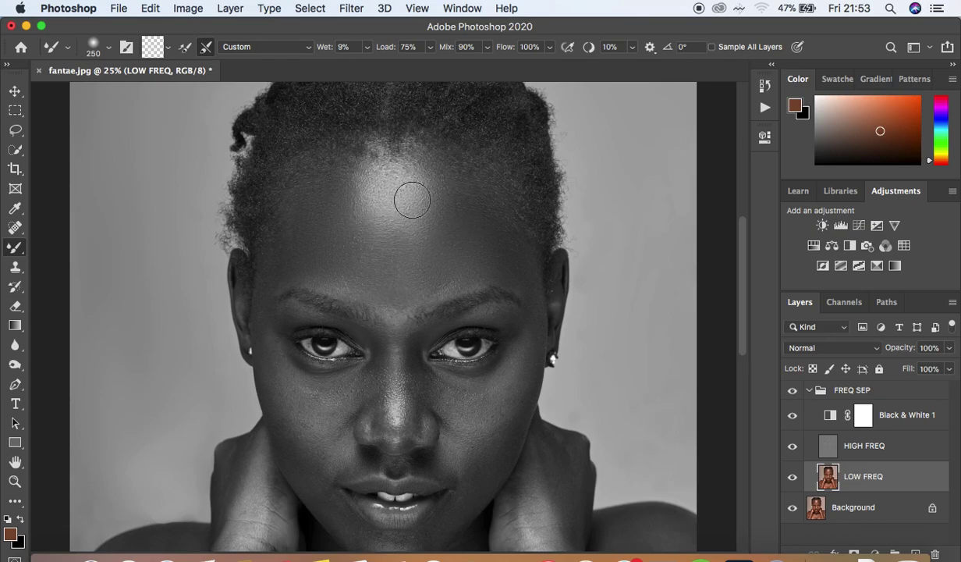
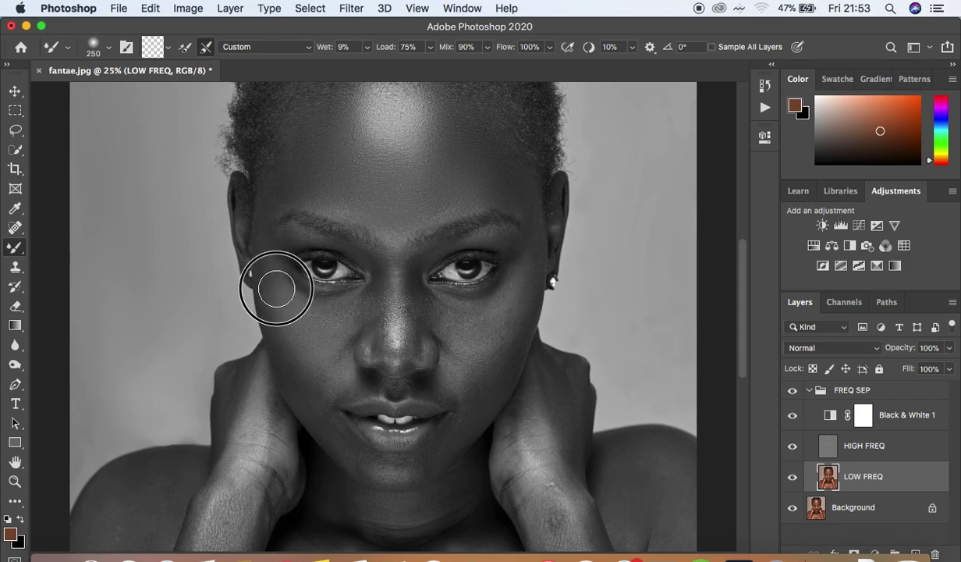
# Step: Blend the skin tones on both cheeks with the Mixer Brush, and along the nose at brush size 175
pyautogui.moveTo(478, 336)
pyautogui.mouseDown()
pyautogui.moveTo(509, 301)
pyautogui.moveTo(482, 336)
pyautogui.moveTo(493, 331)
pyautogui.moveTo(521, 276)
pyautogui.moveTo(478, 346)
pyautogui.moveTo(532, 297)
pyautogui.moveTo(469, 414)
pyautogui.moveTo(504, 339)
pyautogui.mouseUp()
pyautogui.moveTo(304, 381)
pyautogui.mouseDown()
pyautogui.moveTo(283, 350)
pyautogui.moveTo(309, 392)
pyautogui.moveTo(320, 390)
pyautogui.mouseUp()
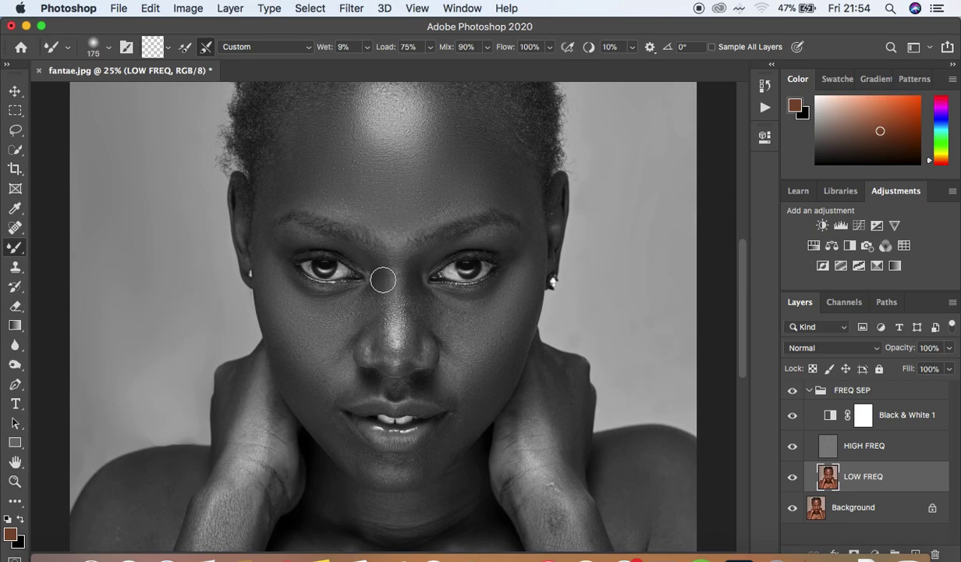
pyautogui.moveTo(380, 276)
pyautogui.mouseDown()
pyautogui.moveTo(381, 330)
pyautogui.moveTo(381, 288)
pyautogui.moveTo(367, 340)
pyautogui.moveTo(373, 295)
pyautogui.moveTo(378, 356)
pyautogui.moveTo(374, 291)
pyautogui.moveTo(414, 279)
pyautogui.moveTo(414, 351)
pyautogui.moveTo(404, 293)
pyautogui.moveTo(407, 341)
pyautogui.moveTo(424, 291)
pyautogui.moveTo(433, 306)
pyautogui.moveTo(420, 300)
pyautogui.moveTo(412, 311)
pyautogui.moveTo(407, 283)
pyautogui.moveTo(397, 315)
pyautogui.moveTo(397, 291)
pyautogui.moveTo(395, 347)
pyautogui.moveTo(390, 229)
pyautogui.mouseUp()
pyautogui.moveTo(382, 272)
pyautogui.mouseDown()
pyautogui.moveTo(377, 348)
pyautogui.moveTo(374, 333)
pyautogui.moveTo(348, 360)
pyautogui.moveTo(354, 336)
pyautogui.moveTo(330, 377)
pyautogui.moveTo(366, 352)
pyautogui.mouseUp()
pyautogui.moveTo(443, 348)
pyautogui.mouseDown()
pyautogui.moveTo(442, 317)
pyautogui.moveTo(429, 303)
pyautogui.moveTo(438, 334)
pyautogui.moveTo(458, 330)
pyautogui.mouseUp()
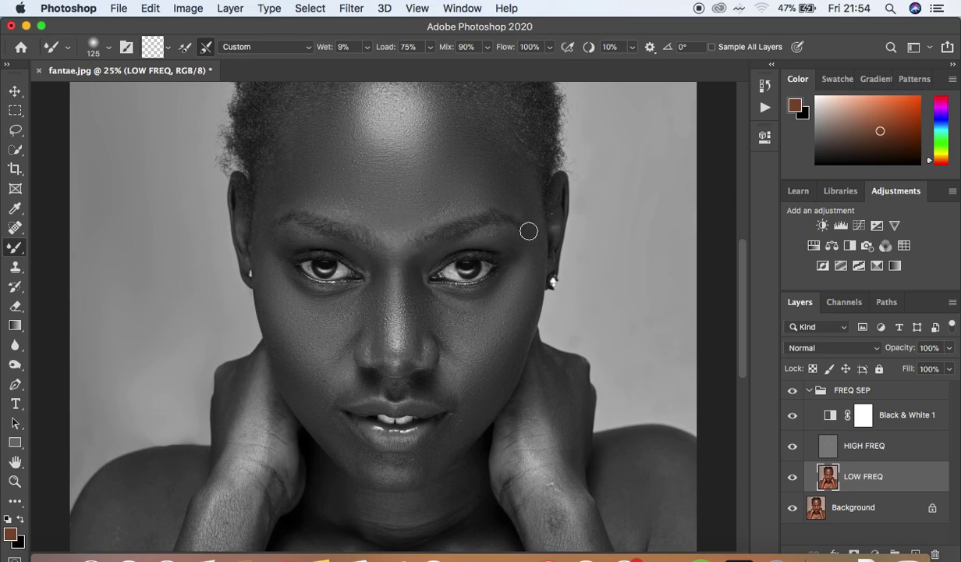
# Step: Blend the tones at the temple, on the chin and around the mouth with a 125-pixel Mixer Brush
pyautogui.moveTo(538, 213); pyautogui.dragTo(539, 237)
pyautogui.moveTo(410, 470)
pyautogui.mouseDown()
pyautogui.moveTo(384, 472)
pyautogui.moveTo(413, 471)
pyautogui.moveTo(372, 470)
pyautogui.moveTo(356, 455)
pyautogui.moveTo(327, 406)
pyautogui.moveTo(337, 441)
pyautogui.mouseUp()
pyautogui.moveTo(416, 472)
pyautogui.mouseDown()
pyautogui.moveTo(392, 468)
pyautogui.moveTo(439, 452)
pyautogui.moveTo(463, 409)
pyautogui.moveTo(440, 451)
pyautogui.moveTo(449, 439)
pyautogui.mouseUp()
pyautogui.moveTo(436, 391)
pyautogui.mouseDown()
pyautogui.moveTo(449, 366)
pyautogui.moveTo(449, 392)
pyautogui.moveTo(451, 380)
pyautogui.moveTo(464, 401)
pyautogui.moveTo(415, 404)
pyautogui.mouseUp()
pyautogui.moveTo(355, 393)
pyautogui.mouseDown()
pyautogui.moveTo(333, 383)
pyautogui.moveTo(348, 365)
pyautogui.moveTo(344, 379)
pyautogui.moveTo(357, 378)
pyautogui.moveTo(330, 414)
pyautogui.moveTo(320, 382)
pyautogui.mouseUp()
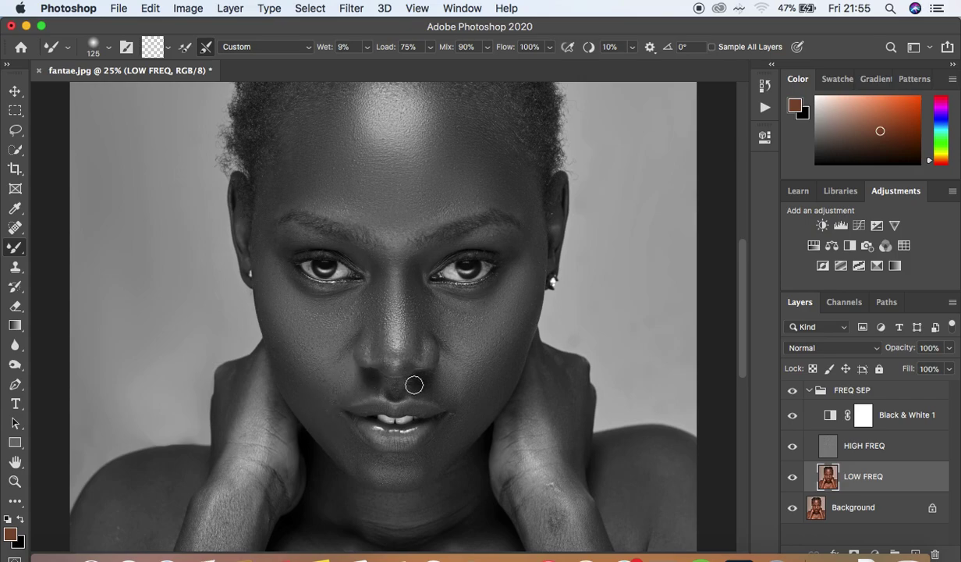
# Step: Smooth the remaining uneven tones under the eye, around the brows, on the nose tip and along the chin
pyautogui.moveTo(486, 291)
pyautogui.mouseDown()
pyautogui.moveTo(447, 291)
pyautogui.moveTo(486, 283)
pyautogui.moveTo(487, 294)
pyautogui.moveTo(480, 290)
pyautogui.mouseUp()
pyautogui.moveTo(284, 276)
pyautogui.mouseDown()
pyautogui.moveTo(349, 287)
pyautogui.moveTo(307, 291)
pyautogui.moveTo(263, 232)
pyautogui.moveTo(268, 211)
pyautogui.mouseUp()
pyautogui.moveTo(416, 224); pyautogui.dragTo(457, 202)
pyautogui.moveTo(410, 361); pyautogui.dragTo(410, 356)
pyautogui.moveTo(349, 454)
pyautogui.mouseDown()
pyautogui.moveTo(345, 440)
pyautogui.moveTo(358, 468)
pyautogui.mouseUp()
pyautogui.moveTo(429, 461); pyautogui.dragTo(427, 477)
# Step: Hide the Black & White layer and compare the portrait with and without the FREQ SEP group
pyautogui.click(793, 417)
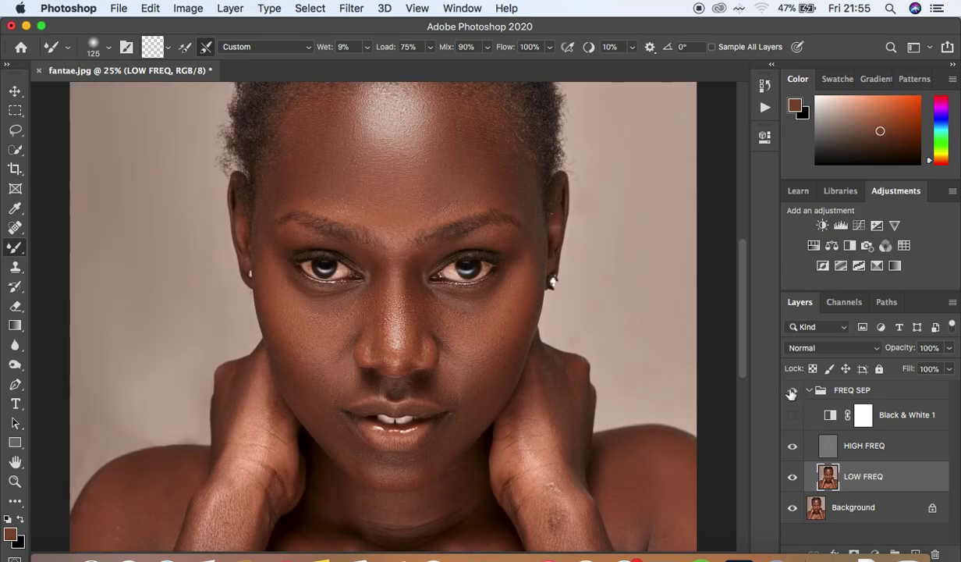
pyautogui.click(792, 391)
pyautogui.press('super+minus')
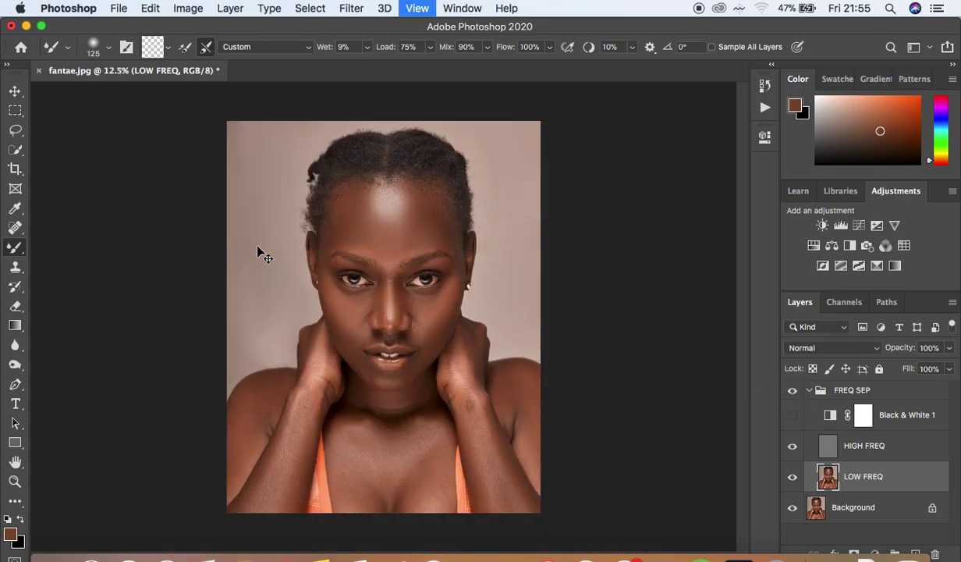
pyautogui.press('super+equal')
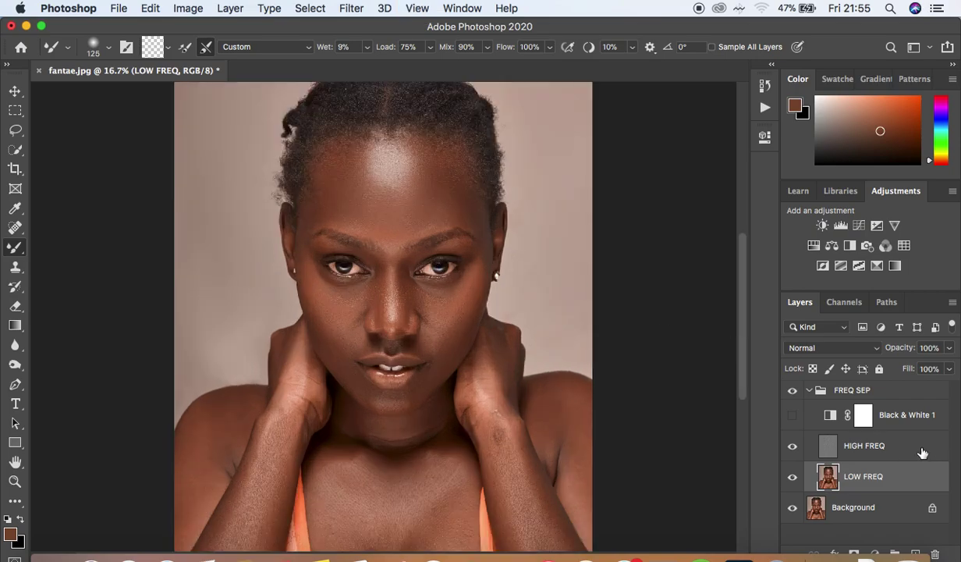
# Step: Show the Black & White layer again and blend the tones on the arms, shoulders and chest on LOW FREQ
pyautogui.click(792, 415)
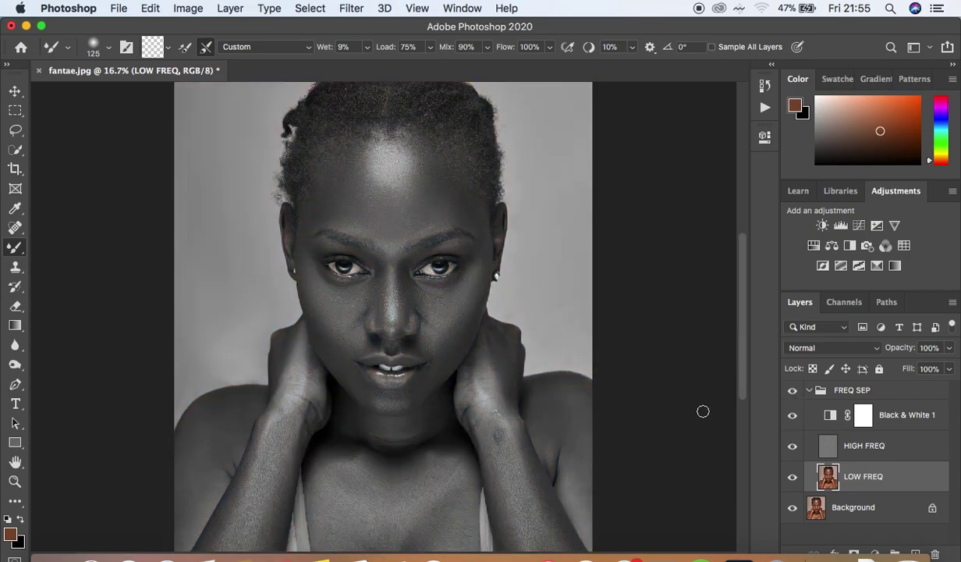
pyautogui.scroll(-3, 737, 386)
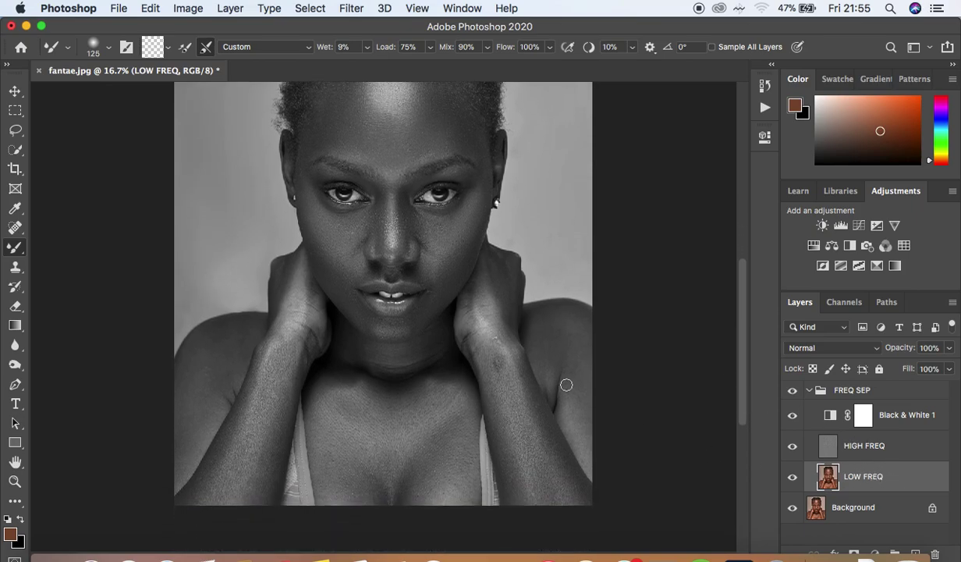
pyautogui.moveTo(498, 367)
pyautogui.mouseDown()
pyautogui.moveTo(505, 393)
pyautogui.moveTo(488, 341)
pyautogui.moveTo(528, 445)
pyautogui.moveTo(537, 486)
pyautogui.moveTo(513, 424)
pyautogui.moveTo(513, 454)
pyautogui.moveTo(533, 490)
pyautogui.moveTo(539, 469)
pyautogui.moveTo(522, 381)
pyautogui.moveTo(562, 470)
pyautogui.moveTo(533, 427)
pyautogui.moveTo(538, 434)
pyautogui.moveTo(500, 314)
pyautogui.moveTo(497, 333)
pyautogui.moveTo(503, 277)
pyautogui.moveTo(554, 324)
pyautogui.moveTo(586, 427)
pyautogui.moveTo(586, 402)
pyautogui.moveTo(551, 336)
pyautogui.moveTo(545, 358)
pyautogui.moveTo(573, 320)
pyautogui.mouseUp()
pyautogui.moveTo(279, 375)
pyautogui.mouseDown()
pyautogui.moveTo(247, 476)
pyautogui.moveTo(266, 390)
pyautogui.moveTo(216, 479)
pyautogui.moveTo(204, 512)
pyautogui.moveTo(212, 517)
pyautogui.moveTo(268, 437)
pyautogui.moveTo(257, 422)
pyautogui.moveTo(296, 278)
pyautogui.moveTo(298, 344)
pyautogui.mouseUp()
pyautogui.moveTo(277, 375); pyautogui.dragTo(229, 459)
pyautogui.moveTo(201, 385)
pyautogui.mouseDown()
pyautogui.moveTo(184, 425)
pyautogui.moveTo(221, 337)
pyautogui.moveTo(204, 388)
pyautogui.moveTo(219, 416)
pyautogui.mouseUp()
pyautogui.moveTo(327, 429)
pyautogui.mouseDown()
pyautogui.moveTo(343, 476)
pyautogui.moveTo(343, 407)
pyautogui.mouseUp()
pyautogui.moveTo(428, 420)
pyautogui.mouseDown()
pyautogui.moveTo(441, 432)
pyautogui.moveTo(450, 493)
pyautogui.moveTo(450, 407)
pyautogui.moveTo(440, 397)
pyautogui.moveTo(421, 484)
pyautogui.moveTo(422, 447)
pyautogui.moveTo(399, 476)
pyautogui.moveTo(386, 461)
pyautogui.moveTo(389, 500)
pyautogui.moveTo(369, 476)
pyautogui.moveTo(400, 451)
pyautogui.mouseUp()
# Step: Smooth the chest, neck and forearm tones with a 250-pixel Mixer Brush
pyautogui.press('[')
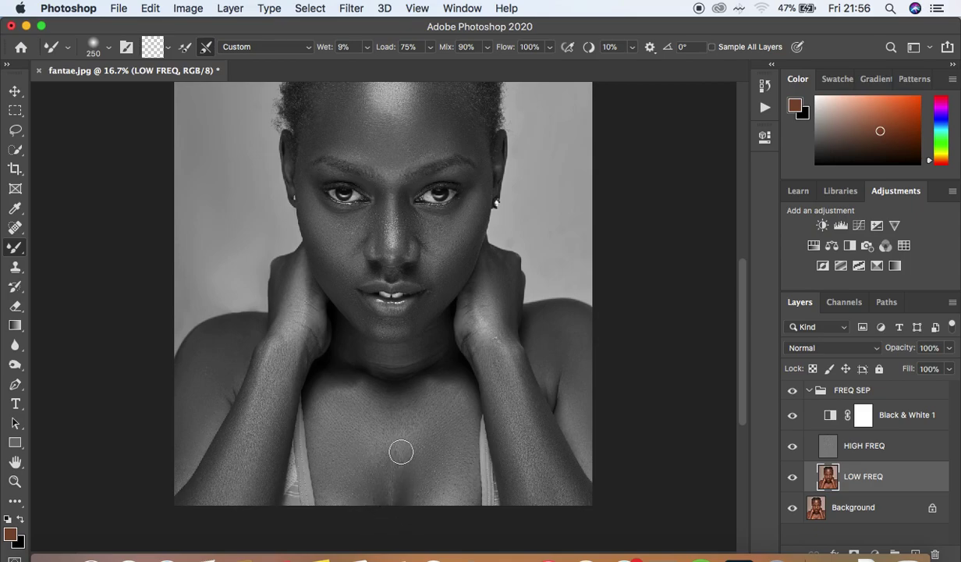
pyautogui.moveTo(363, 404)
pyautogui.mouseDown()
pyautogui.moveTo(407, 412)
pyautogui.moveTo(450, 401)
pyautogui.moveTo(452, 425)
pyautogui.mouseUp()
pyautogui.moveTo(449, 460)
pyautogui.mouseDown()
pyautogui.moveTo(440, 486)
pyautogui.moveTo(448, 473)
pyautogui.moveTo(361, 503)
pyautogui.moveTo(345, 470)
pyautogui.moveTo(341, 489)
pyautogui.moveTo(347, 453)
pyautogui.mouseUp()
pyautogui.moveTo(359, 355)
pyautogui.mouseDown()
pyautogui.moveTo(381, 363)
pyautogui.moveTo(418, 338)
pyautogui.moveTo(429, 356)
pyautogui.moveTo(372, 356)
pyautogui.moveTo(424, 349)
pyautogui.moveTo(440, 332)
pyautogui.moveTo(469, 326)
pyautogui.moveTo(489, 356)
pyautogui.moveTo(496, 334)
pyautogui.moveTo(498, 351)
pyautogui.mouseUp()
pyautogui.moveTo(523, 386); pyautogui.dragTo(520, 390)
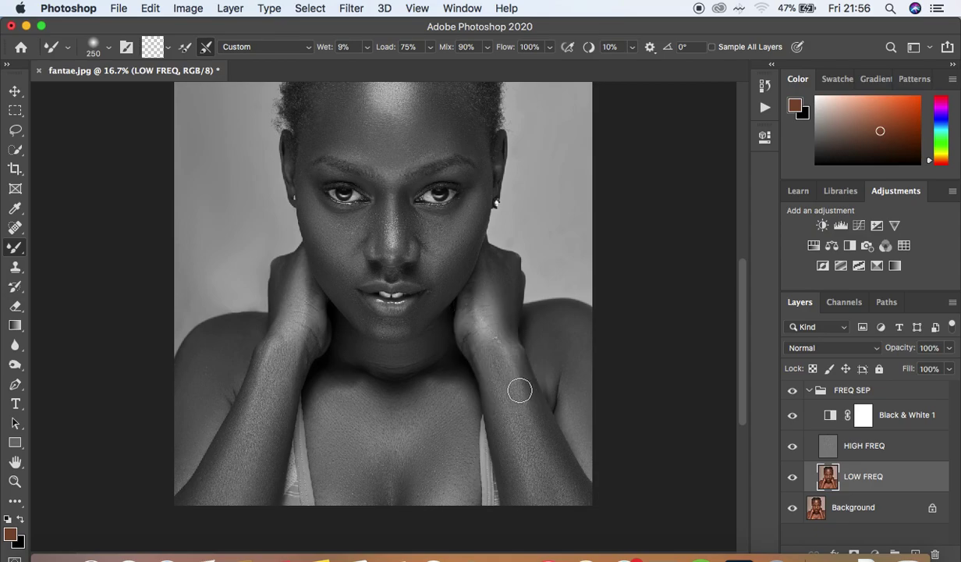
# Step: Hide the Black & White layer and blend the arm and shoulder on the image's right side in colour
pyautogui.click(794, 417)
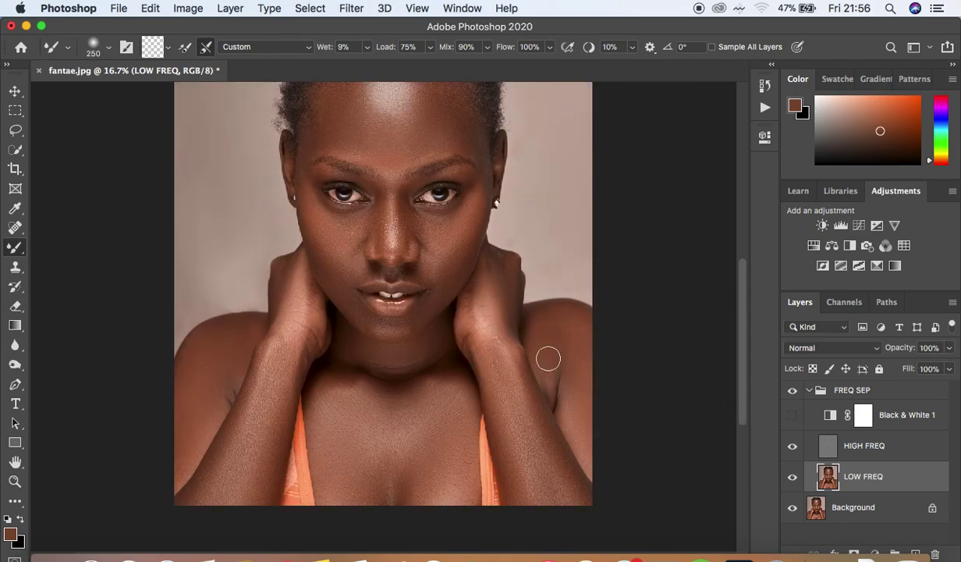
pyautogui.moveTo(484, 354)
pyautogui.mouseDown()
pyautogui.moveTo(555, 332)
pyautogui.moveTo(578, 341)
pyautogui.mouseUp()
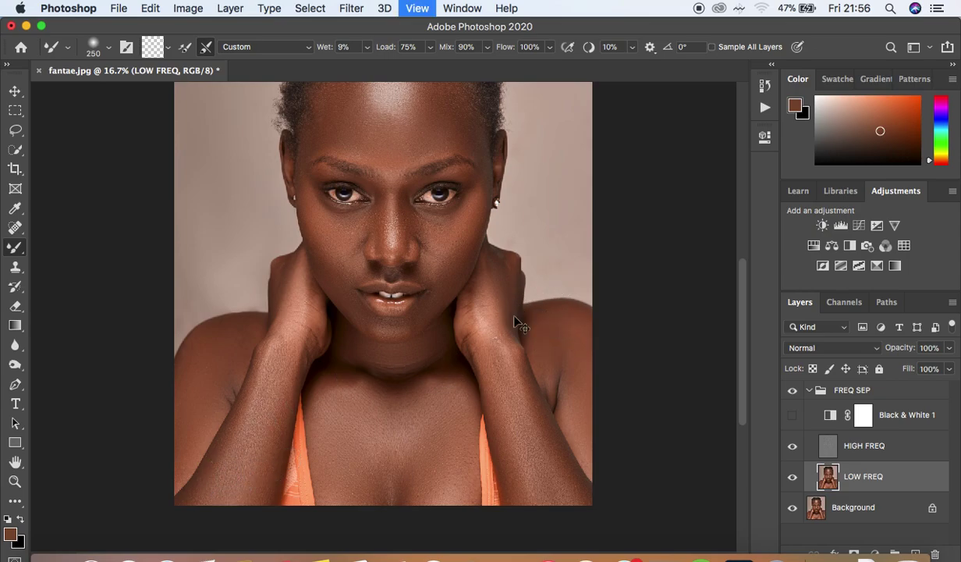
pyautogui.press('super+minus')
pyautogui.press('super+minus')
pyautogui.press('super+equal')
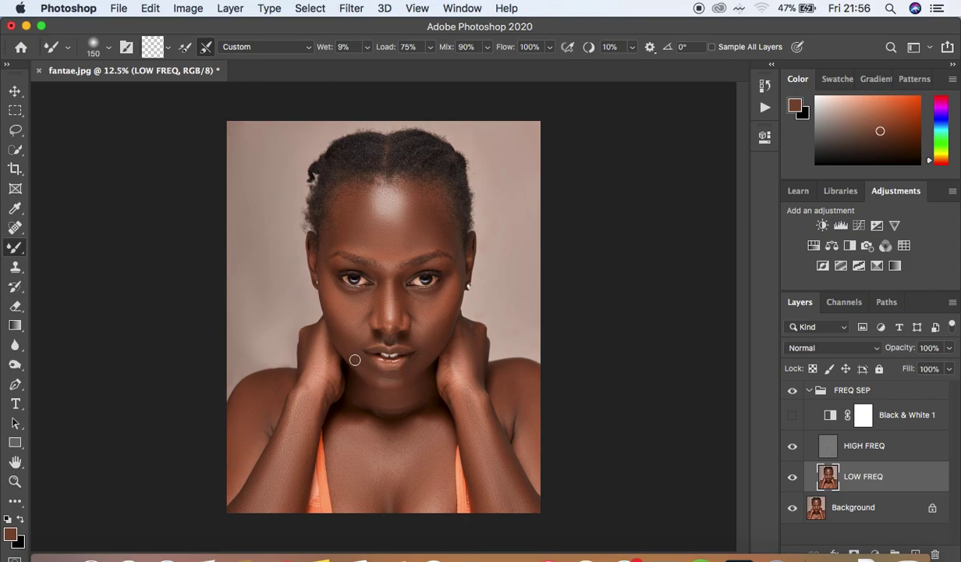
# Step: Delete the Black & White 1 adjustment layer and make LOW FREQ the active layer
pyautogui.click(912, 420)
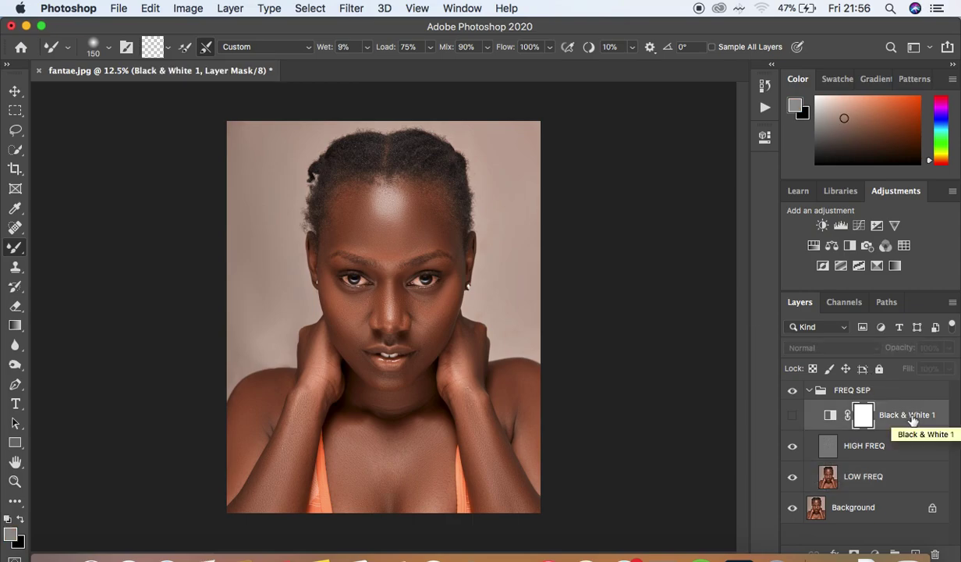
pyautogui.press('Delete')
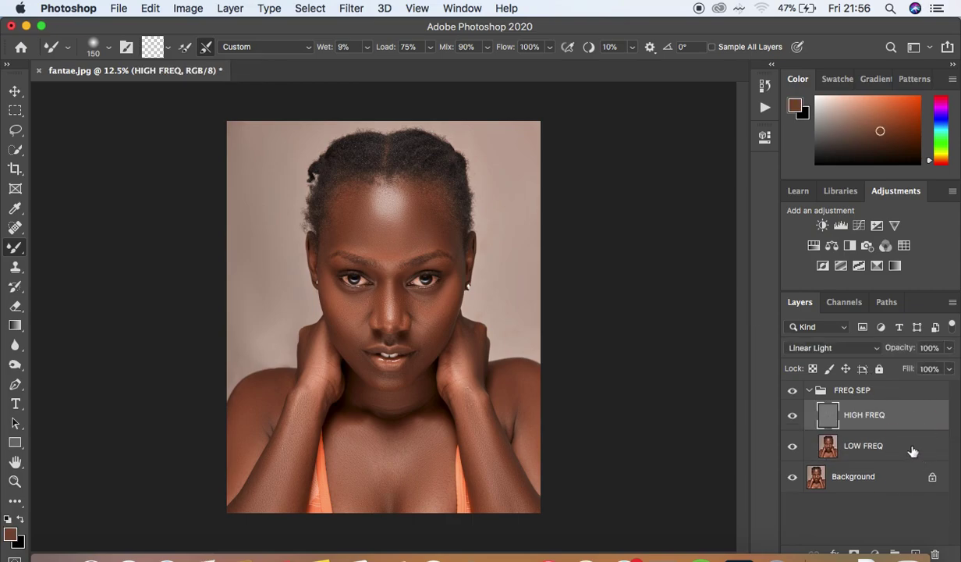
pyautogui.click(913, 449)
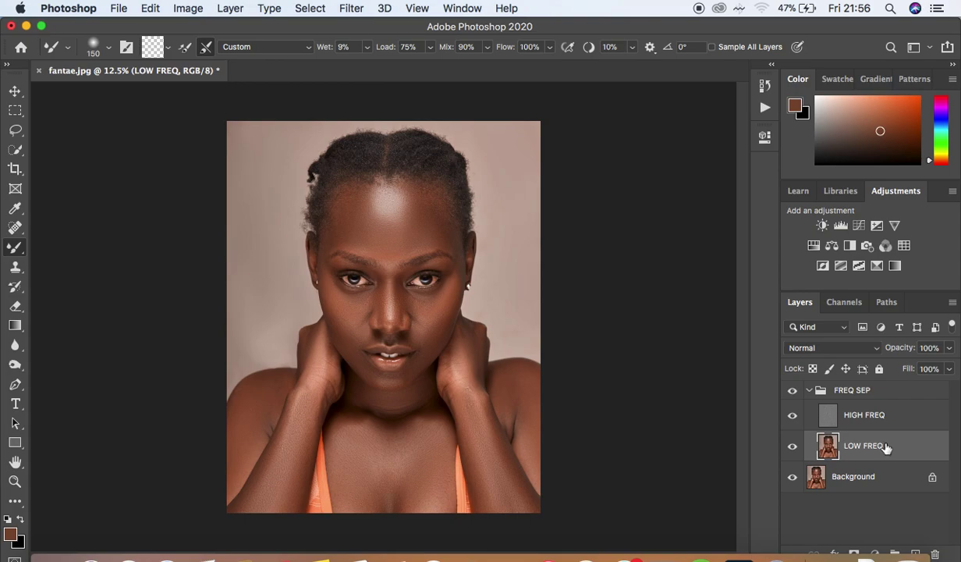
# Step: Outline the forehead between hairline and eyebrows on LOW FREQ with the Lasso tool, feathered 22 px
pyautogui.click(15, 133)
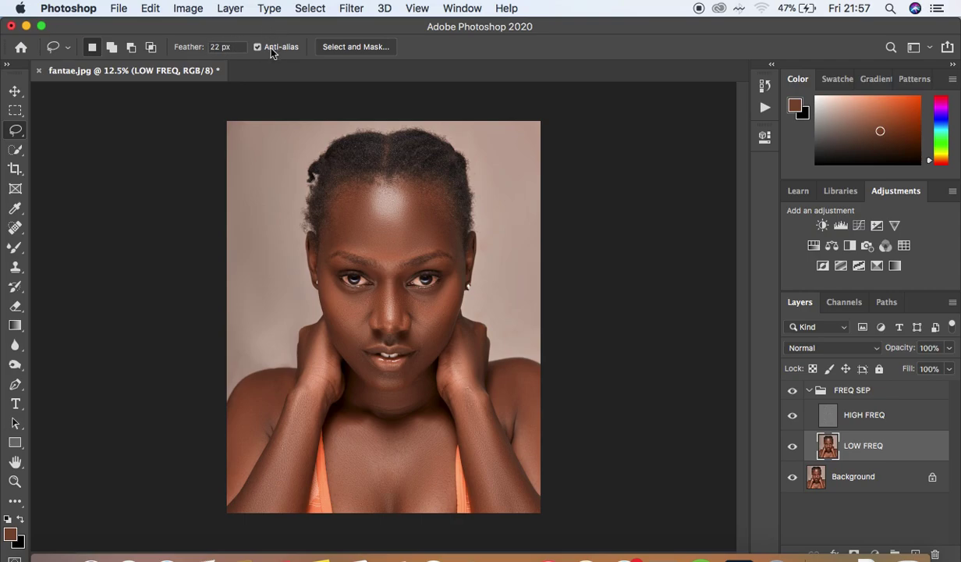
pyautogui.press('super+plus')
pyautogui.press('super+plus')
pyautogui.press('super+plus')
pyautogui.press('super+plus')
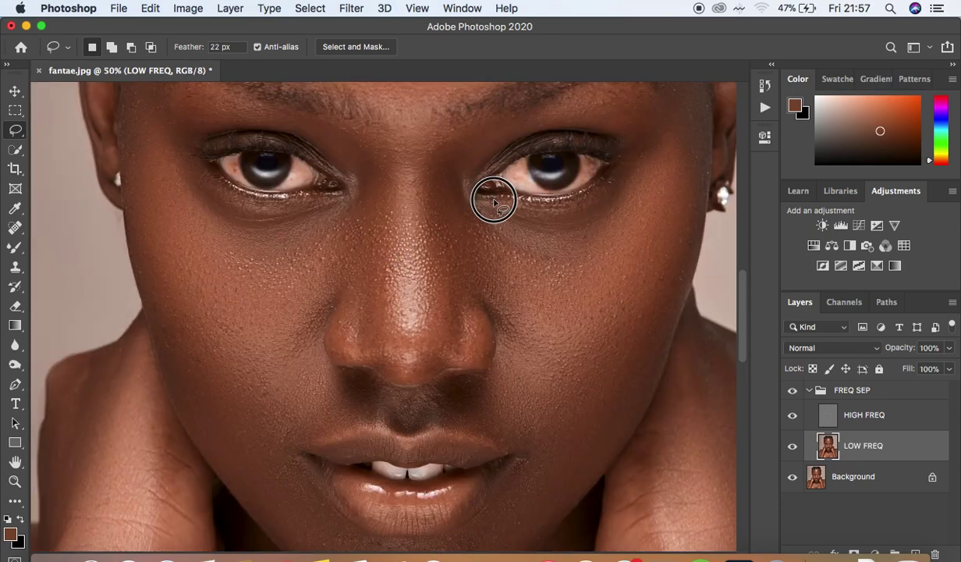
pyautogui.moveTo(494, 201); pyautogui.dragTo(483, 540)
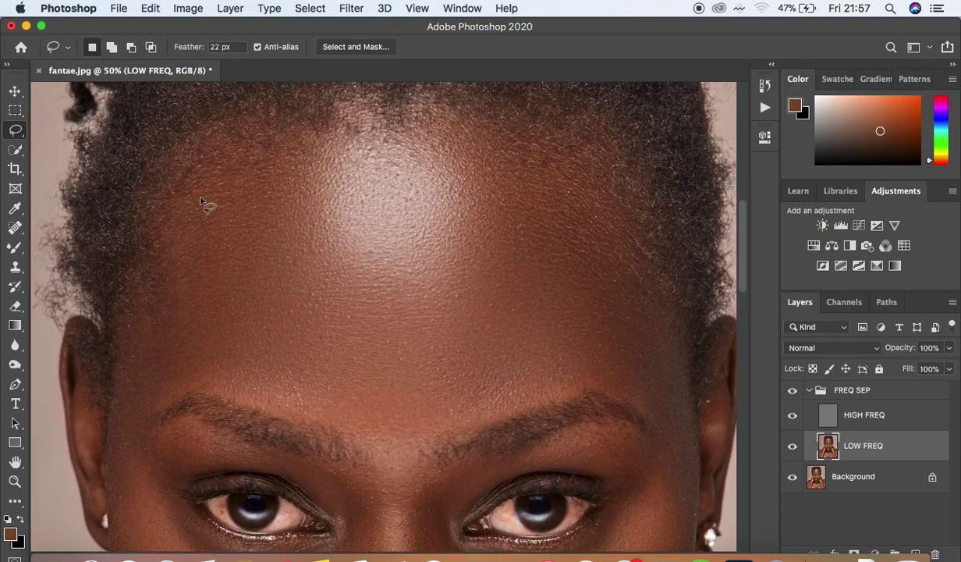
pyautogui.moveTo(195, 156)
pyautogui.mouseDown()
pyautogui.moveTo(377, 118)
pyautogui.moveTo(562, 136)
pyautogui.moveTo(655, 235)
pyautogui.moveTo(690, 339)
pyautogui.moveTo(694, 398)
pyautogui.moveTo(680, 437)
pyautogui.mouseUp()
pyautogui.moveTo(648, 413)
pyautogui.mouseDown()
pyautogui.moveTo(606, 384)
pyautogui.moveTo(587, 383)
pyautogui.moveTo(439, 433)
pyautogui.moveTo(414, 464)
pyautogui.moveTo(375, 482)
pyautogui.moveTo(359, 430)
pyautogui.moveTo(210, 383)
pyautogui.moveTo(161, 408)
pyautogui.moveTo(141, 438)
pyautogui.moveTo(123, 435)
pyautogui.moveTo(161, 219)
pyautogui.moveTo(197, 154)
pyautogui.mouseUp()
pyautogui.press('super+minus')
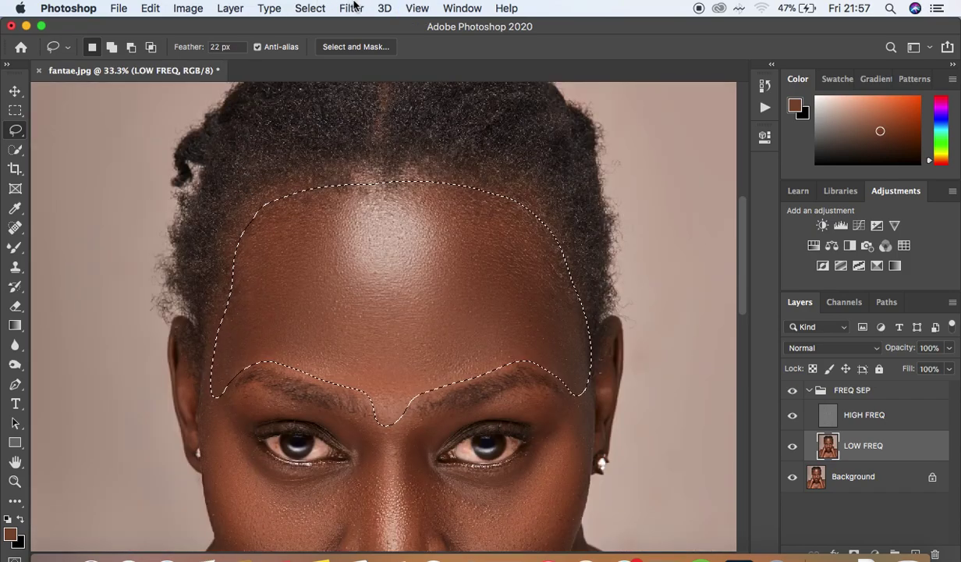
# Step: Apply a Gaussian Blur with a 27.5-pixel radius to the selected forehead, checking the preview on the whole portrait
pyautogui.click(351, 7)
pyautogui.moveTo(437, 189)
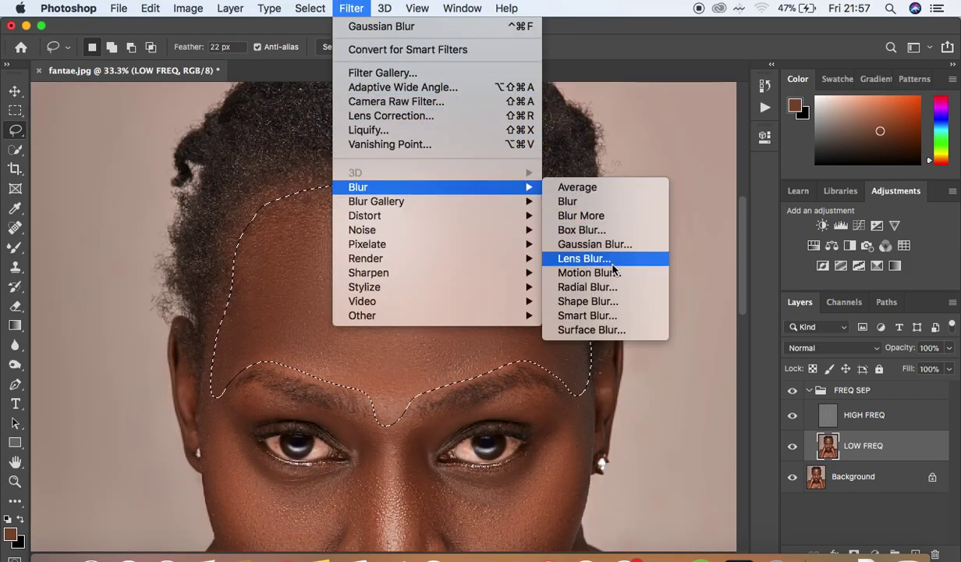
pyautogui.click(593, 244)
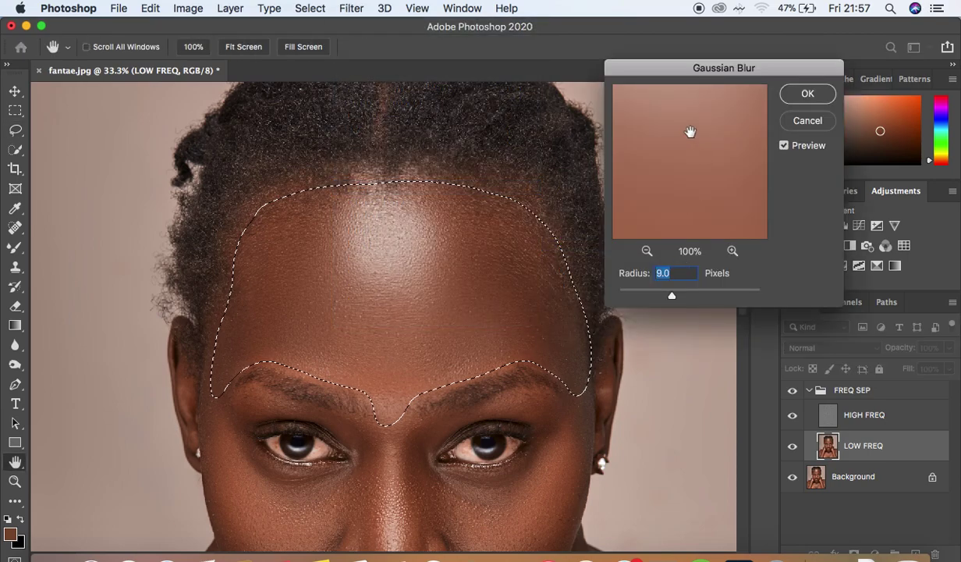
pyautogui.moveTo(698, 68); pyautogui.dragTo(706, 65)
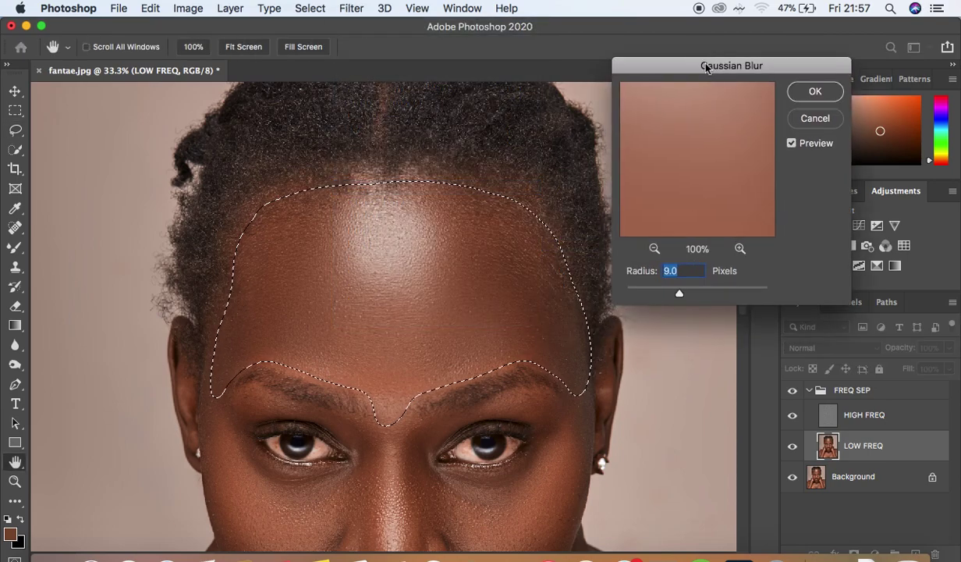
pyautogui.moveTo(680, 293); pyautogui.dragTo(690, 294)
pyautogui.press('super+minus')
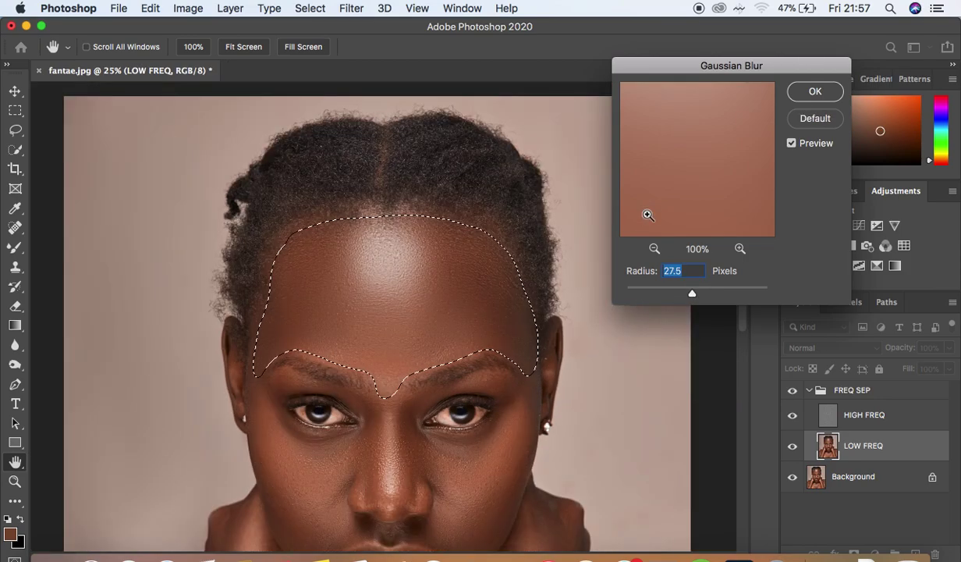
pyautogui.press('super+minus')
pyautogui.press('super+minus')
pyautogui.press('super+minus')
pyautogui.press('super+plus')
pyautogui.press('super+plus')
pyautogui.press('super+minus')
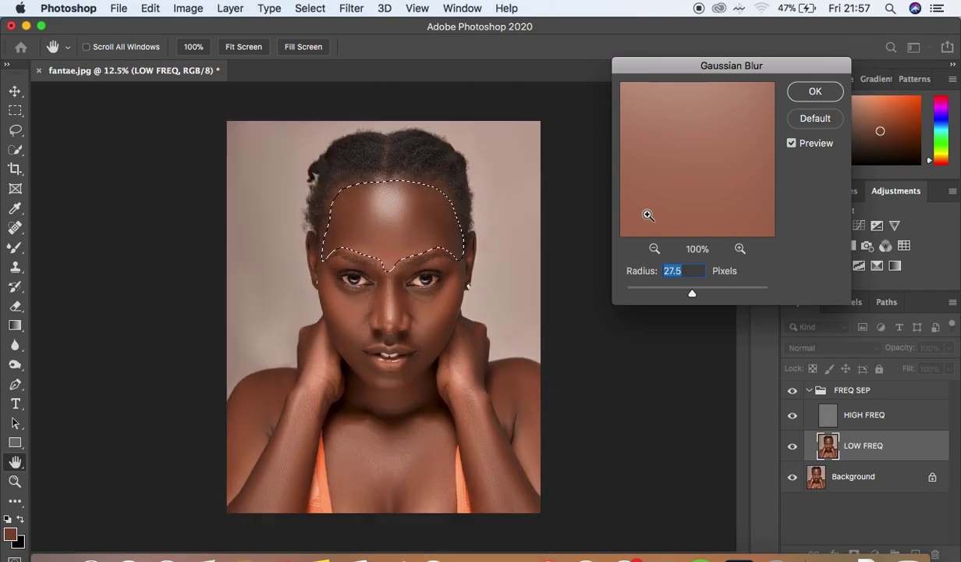
pyautogui.press('super+plus')
pyautogui.press('super+plus')
pyautogui.press('super+minus')
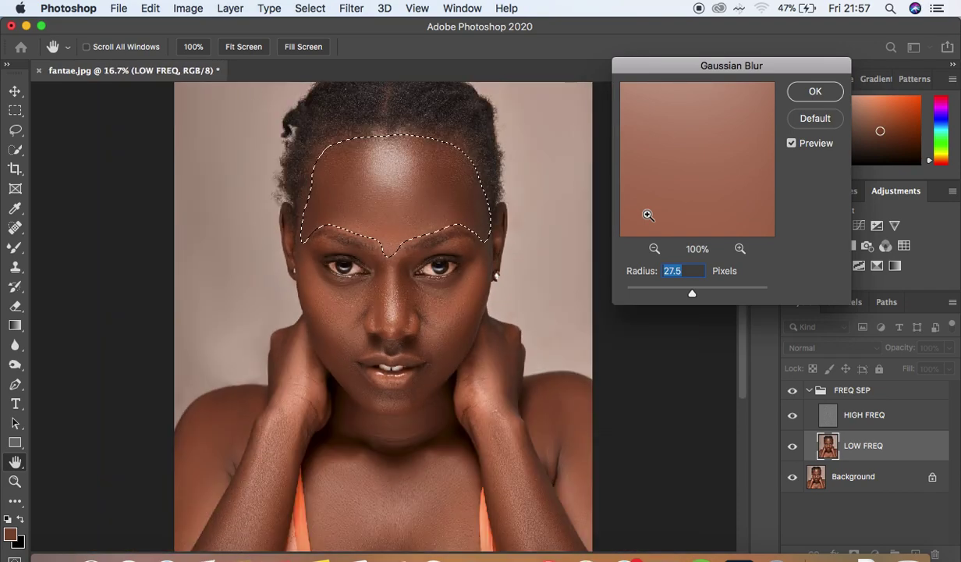
pyautogui.click(811, 92)
# Step: Lasso the under-eye area and temple on the image's left side, repeat the Gaussian Blur on it and deselect
pyautogui.press('super+plus')
pyautogui.press('super+plus')
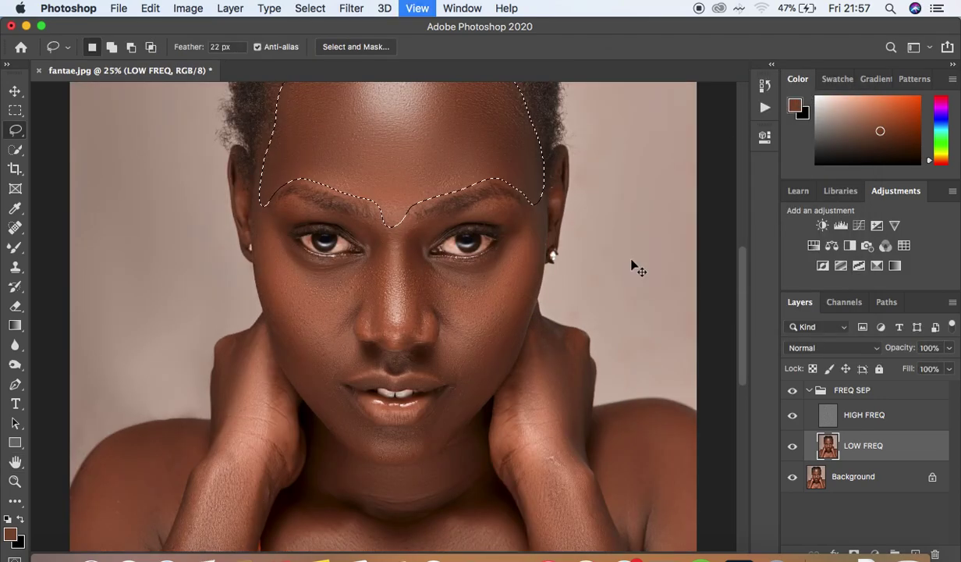
pyautogui.moveTo(217, 178)
pyautogui.mouseDown()
pyautogui.moveTo(233, 268)
pyautogui.moveTo(280, 297)
pyautogui.moveTo(342, 281)
pyautogui.moveTo(367, 246)
pyautogui.moveTo(303, 247)
pyautogui.moveTo(244, 204)
pyautogui.mouseUp()
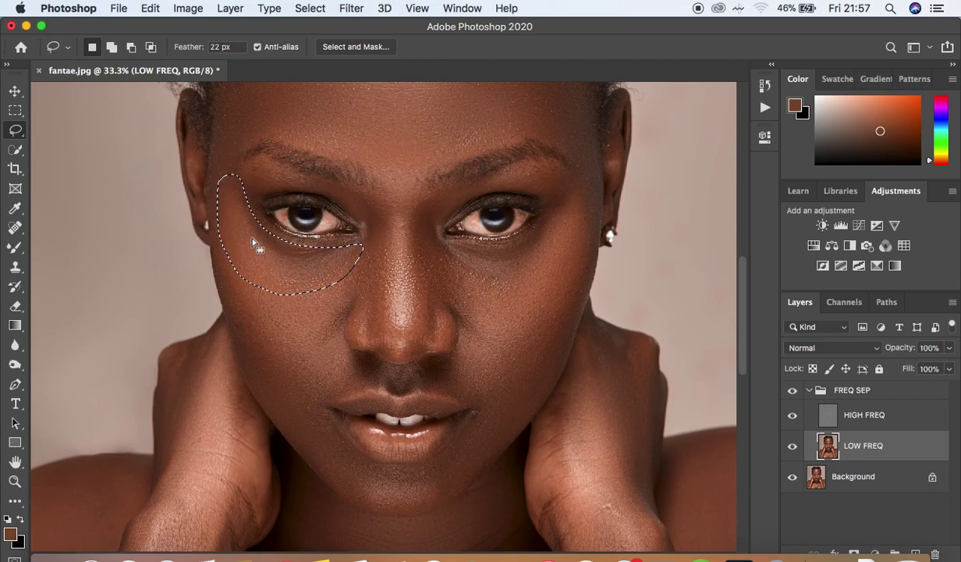
pyautogui.rightClick(252, 234)
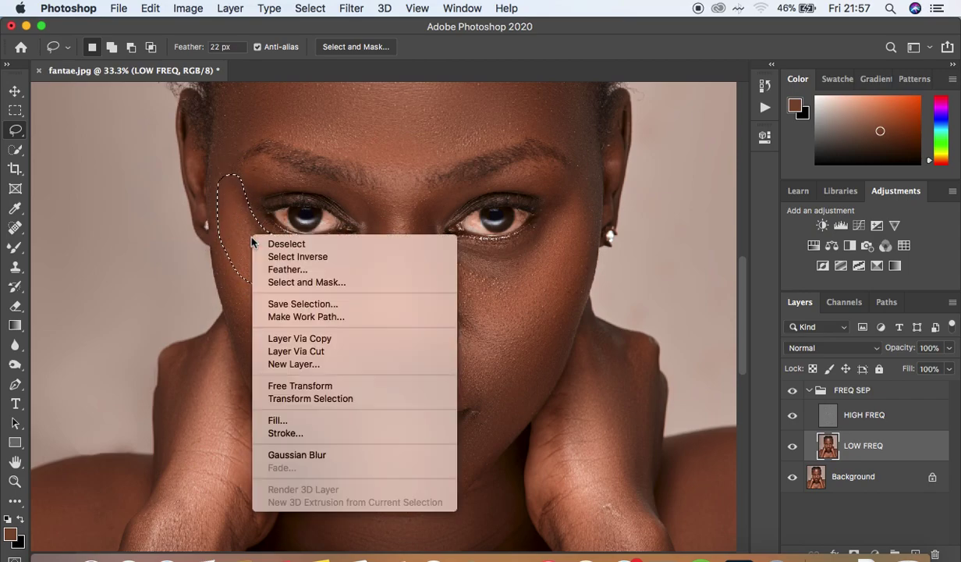
pyautogui.click(334, 455)
pyautogui.hotkey('ctrl', 'd')
# Step: Lasso the under-eye area on the image's right side, repeat the Gaussian Blur on it and deselect
pyautogui.moveTo(589, 170)
pyautogui.mouseDown()
pyautogui.moveTo(519, 246)
pyautogui.moveTo(439, 248)
pyautogui.moveTo(474, 279)
pyautogui.moveTo(521, 284)
pyautogui.moveTo(564, 255)
pyautogui.moveTo(587, 184)
pyautogui.mouseUp()
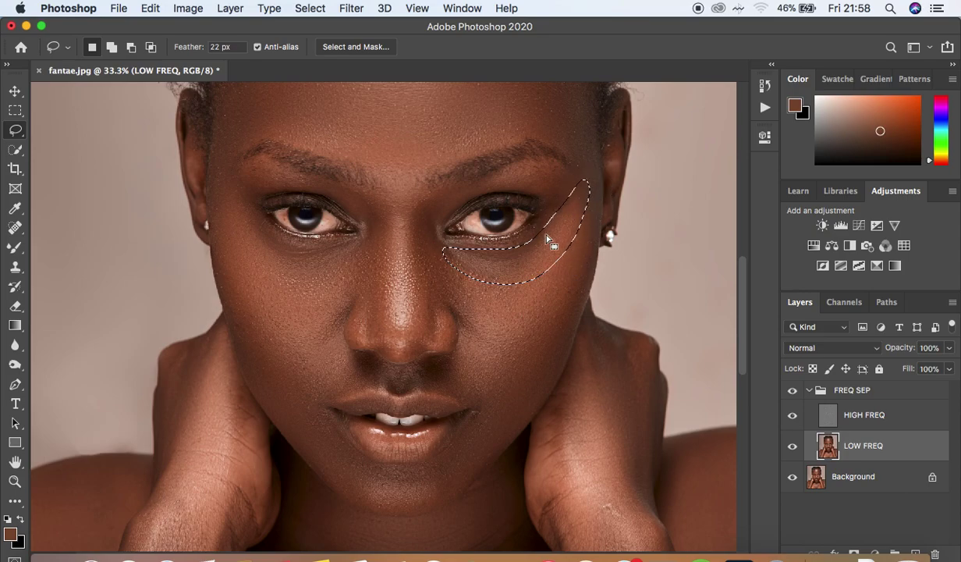
pyautogui.rightClick(547, 240)
pyautogui.click(609, 451)
pyautogui.hotkey('ctrl', 'd')
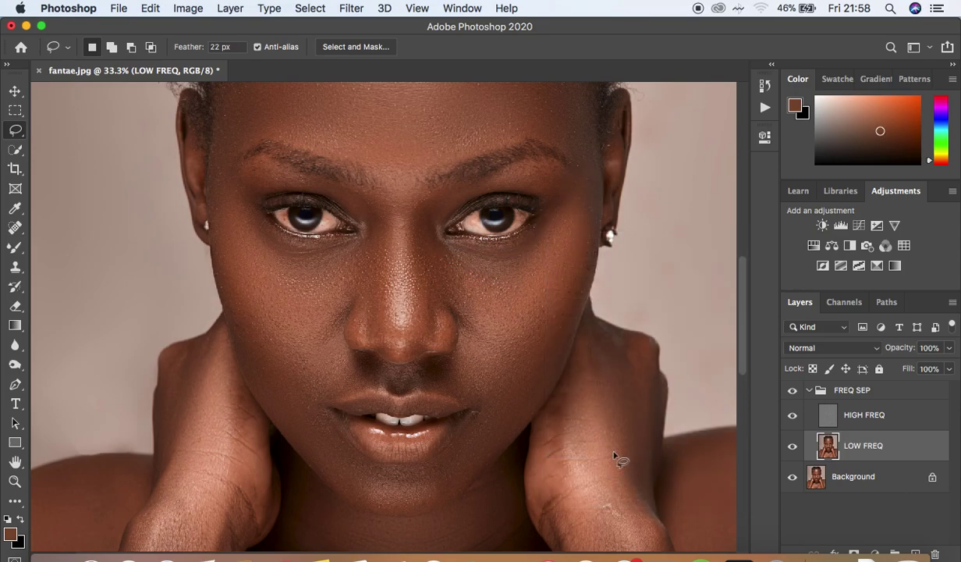
# Step: Lasso the cheek on the image's right side, repeat the Gaussian Blur on it and deselect
pyautogui.moveTo(563, 216)
pyautogui.mouseDown()
pyautogui.moveTo(503, 262)
pyautogui.moveTo(447, 265)
pyautogui.moveTo(493, 373)
pyautogui.moveTo(529, 381)
pyautogui.moveTo(554, 345)
pyautogui.moveTo(577, 253)
pyautogui.mouseUp()
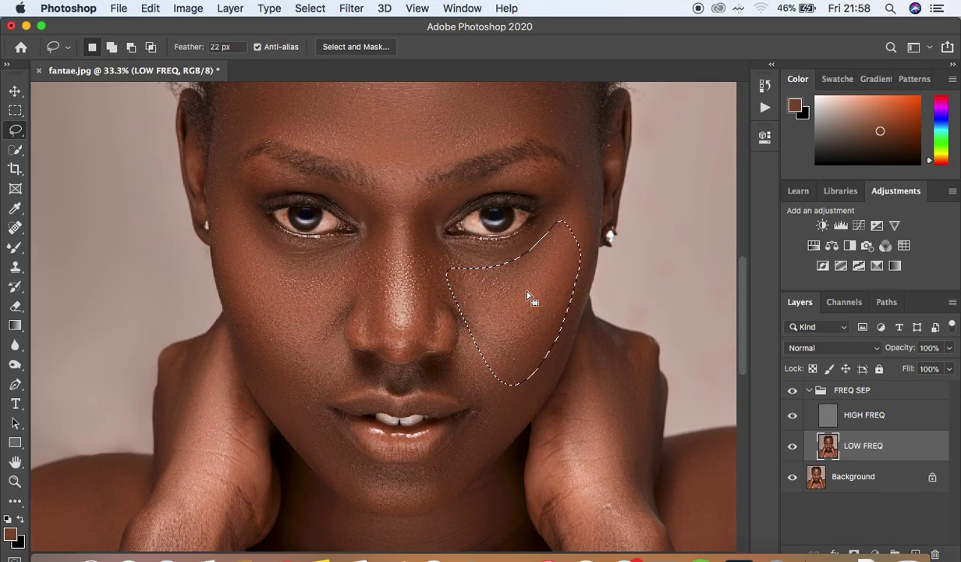
pyautogui.rightClick(530, 298)
pyautogui.click(571, 490)
pyautogui.hotkey('ctrl', 'd')
# Step: Lasso the cheek on the image's left side and repeat the Gaussian Blur on it
pyautogui.moveTo(241, 264)
pyautogui.mouseDown()
pyautogui.moveTo(332, 307)
pyautogui.moveTo(329, 388)
pyautogui.moveTo(286, 403)
pyautogui.moveTo(238, 322)
pyautogui.moveTo(243, 266)
pyautogui.mouseUp()
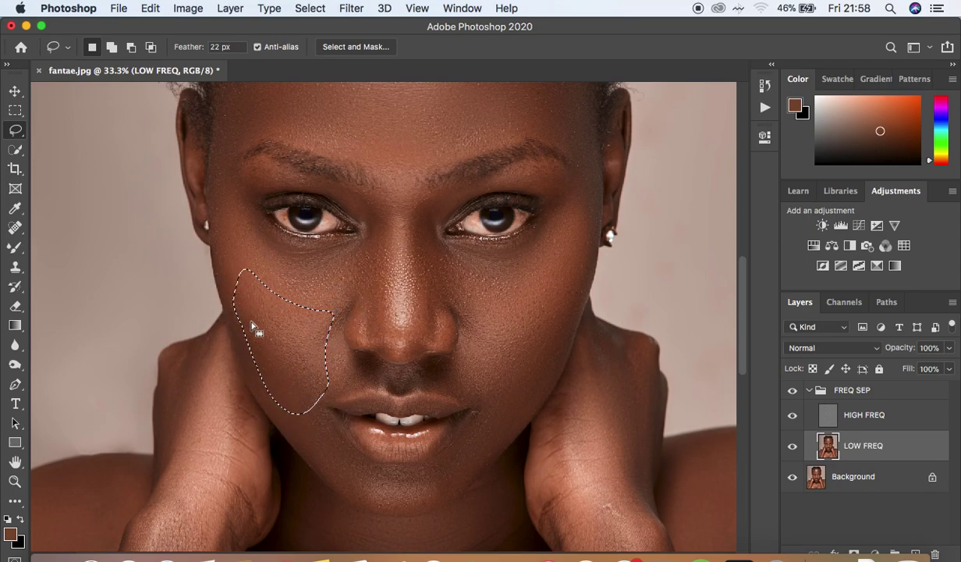
pyautogui.rightClick(277, 347)
pyautogui.click(340, 494)
# Step: Lasso the skin between nose and mouth corner on the image's left side and repeat the Gaussian Blur there
pyautogui.moveTo(361, 380)
pyautogui.mouseDown()
pyautogui.moveTo(343, 358)
pyautogui.moveTo(316, 397)
pyautogui.moveTo(358, 386)
pyautogui.moveTo(359, 363)
pyautogui.moveTo(353, 380)
pyautogui.mouseUp()
pyautogui.rightClick(353, 380)
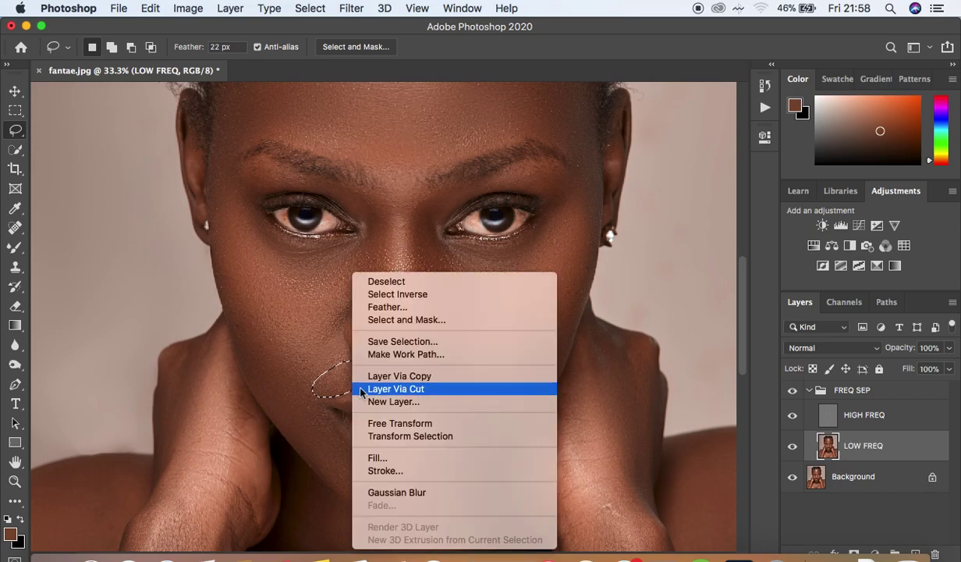
pyautogui.click(400, 491)
# Step: Blur a lassoed patch between nose and mouth corner on the image's right side, accepting its Fade at 100% opacity in Normal mode
pyautogui.moveTo(428, 368)
pyautogui.mouseDown()
pyautogui.moveTo(420, 371)
pyautogui.moveTo(435, 392)
pyautogui.moveTo(493, 403)
pyautogui.moveTo(478, 348)
pyautogui.moveTo(430, 367)
pyautogui.mouseUp()
pyautogui.rightClick(435, 352)
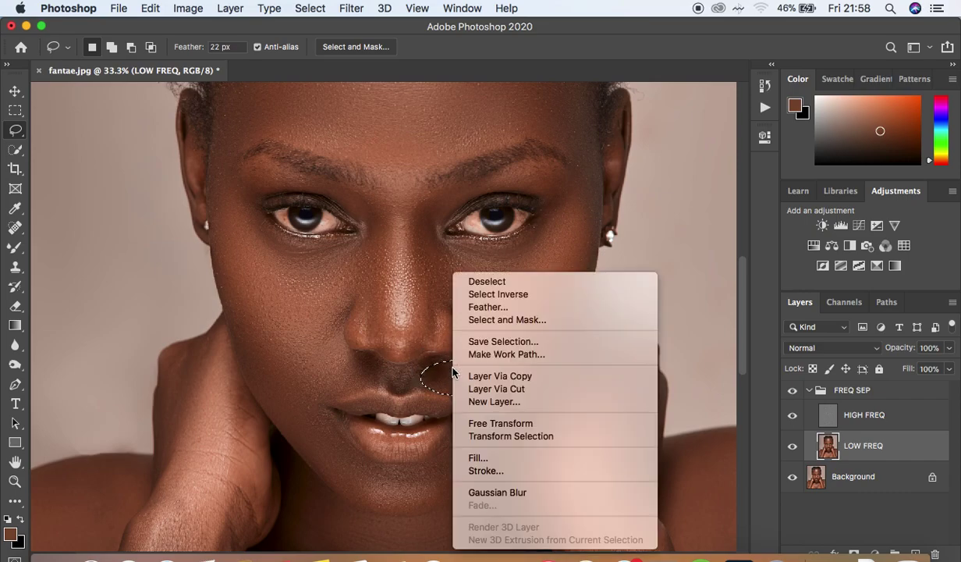
pyautogui.click(491, 491)
pyautogui.press('shift')
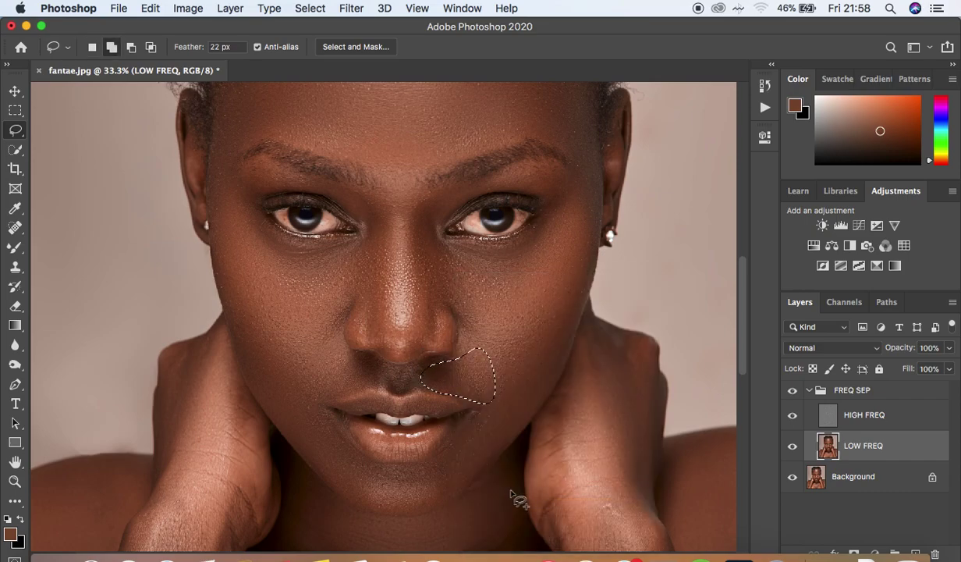
pyautogui.hotkey('ctrl', 'shift', 'f')
pyautogui.moveTo(524, 199)
pyautogui.mouseDown()
pyautogui.moveTo(515, 191)
pyautogui.moveTo(491, 204)
pyautogui.moveTo(569, 194)
pyautogui.mouseUp()
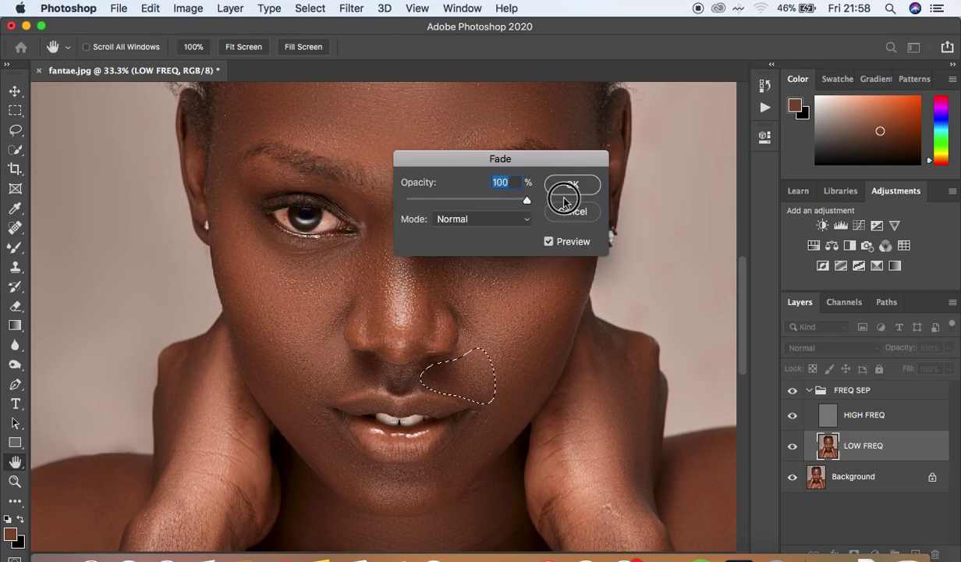
pyautogui.click(573, 184)
# Step: Lasso the curved chin area below the lips, repeat the Gaussian Blur on it and deselect
pyautogui.moveTo(302, 404)
pyautogui.mouseDown()
pyautogui.moveTo(346, 447)
pyautogui.moveTo(393, 469)
pyautogui.moveTo(445, 454)
pyautogui.moveTo(496, 396)
pyautogui.moveTo(524, 381)
pyautogui.moveTo(485, 451)
pyautogui.moveTo(457, 479)
pyautogui.moveTo(402, 504)
pyautogui.moveTo(365, 497)
pyautogui.moveTo(323, 470)
pyautogui.moveTo(288, 417)
pyautogui.moveTo(284, 377)
pyautogui.moveTo(304, 396)
pyautogui.mouseUp()
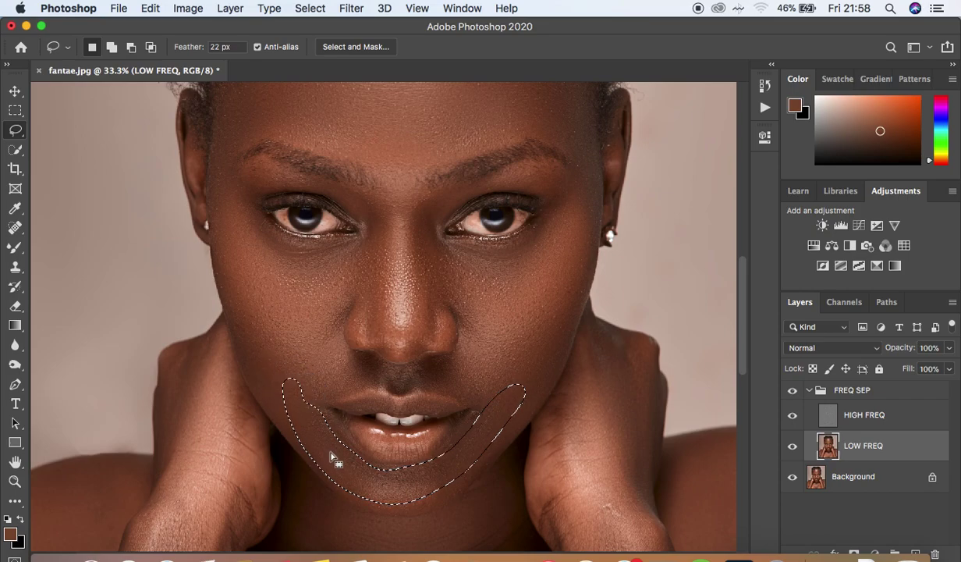
pyautogui.rightClick(336, 457)
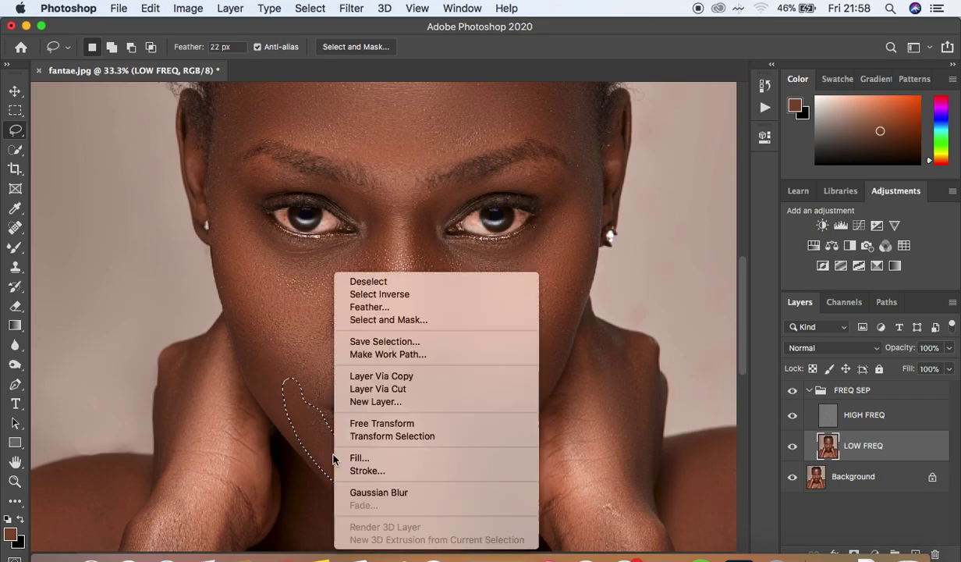
pyautogui.click(400, 493)
pyautogui.press('super+d')
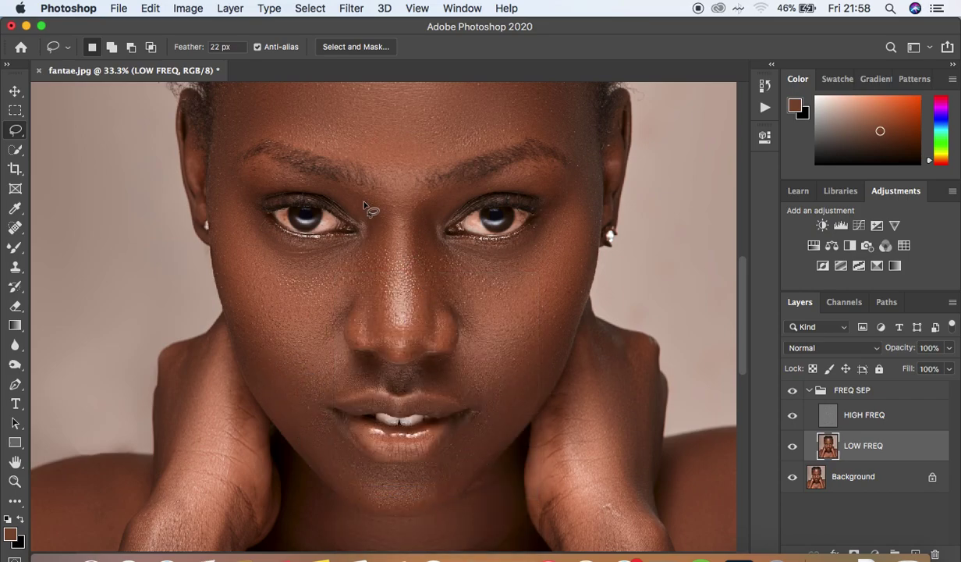
# Step: Lasso the side of the nose on the image's left, repeat the Gaussian Blur on it and deselect
pyautogui.moveTo(356, 188)
pyautogui.mouseDown()
pyautogui.moveTo(385, 222)
pyautogui.moveTo(391, 345)
pyautogui.moveTo(379, 346)
pyautogui.moveTo(349, 311)
pyautogui.moveTo(371, 248)
pyautogui.mouseUp()
pyautogui.moveTo(359, 203); pyautogui.dragTo(360, 199)
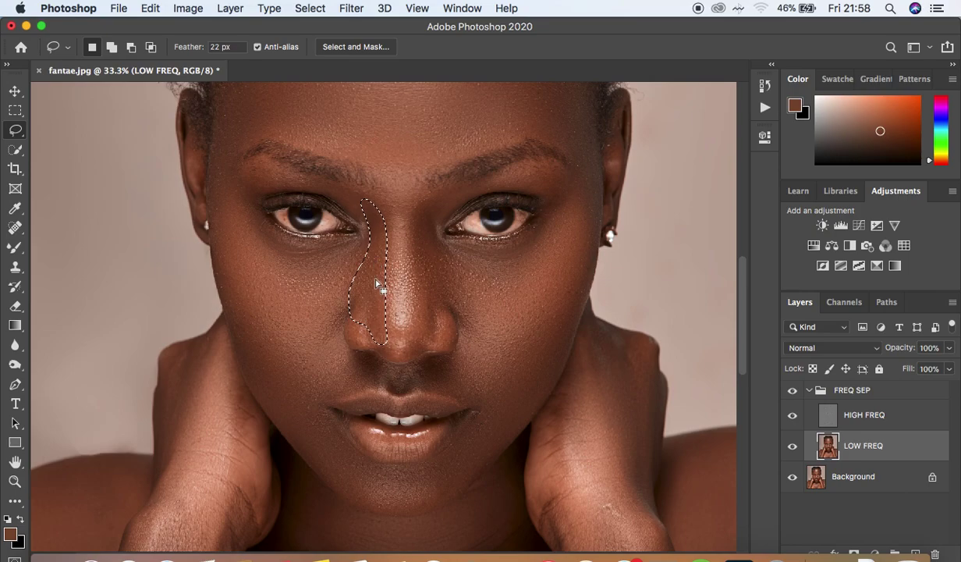
pyautogui.rightClick(374, 282)
pyautogui.click(435, 491)
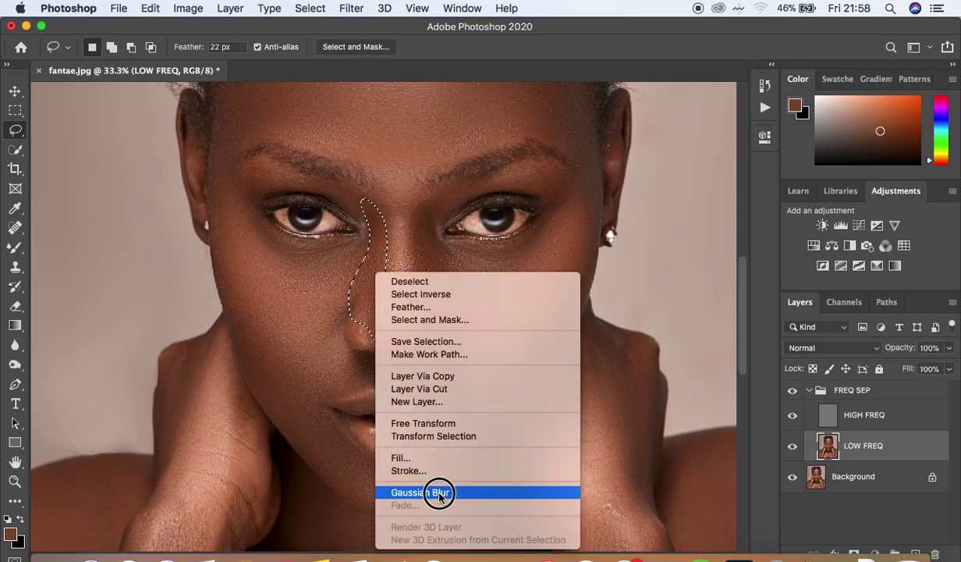
pyautogui.hotkey('ctrl', 'd')
# Step: Lasso the side of the nose on the image's right and repeat the Gaussian Blur on it
pyautogui.moveTo(443, 193)
pyautogui.mouseDown()
pyautogui.moveTo(420, 212)
pyautogui.moveTo(412, 269)
pyautogui.moveTo(411, 332)
pyautogui.moveTo(423, 345)
pyautogui.moveTo(467, 304)
pyautogui.moveTo(438, 242)
pyautogui.moveTo(431, 197)
pyautogui.moveTo(429, 206)
pyautogui.mouseUp()
pyautogui.rightClick(412, 244)
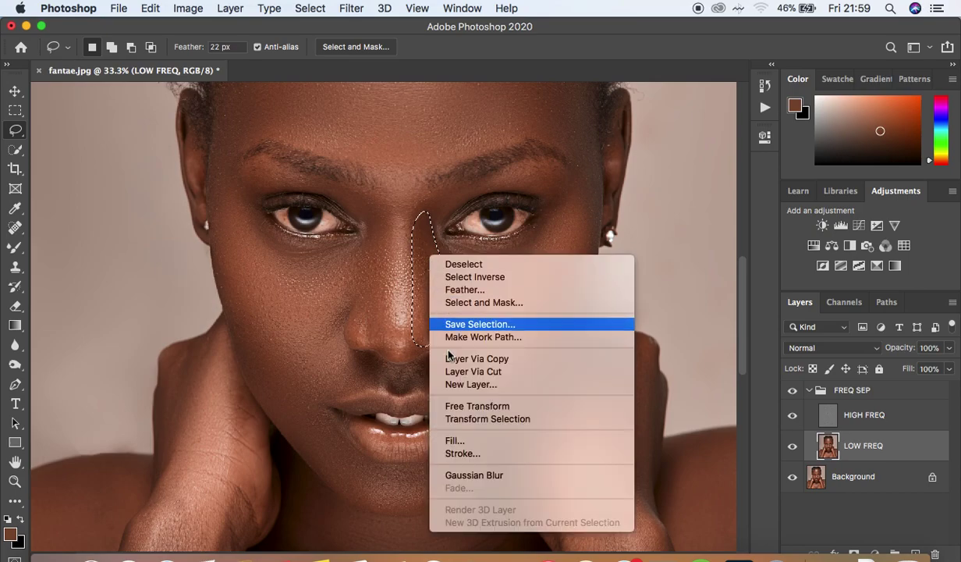
pyautogui.click(474, 457)
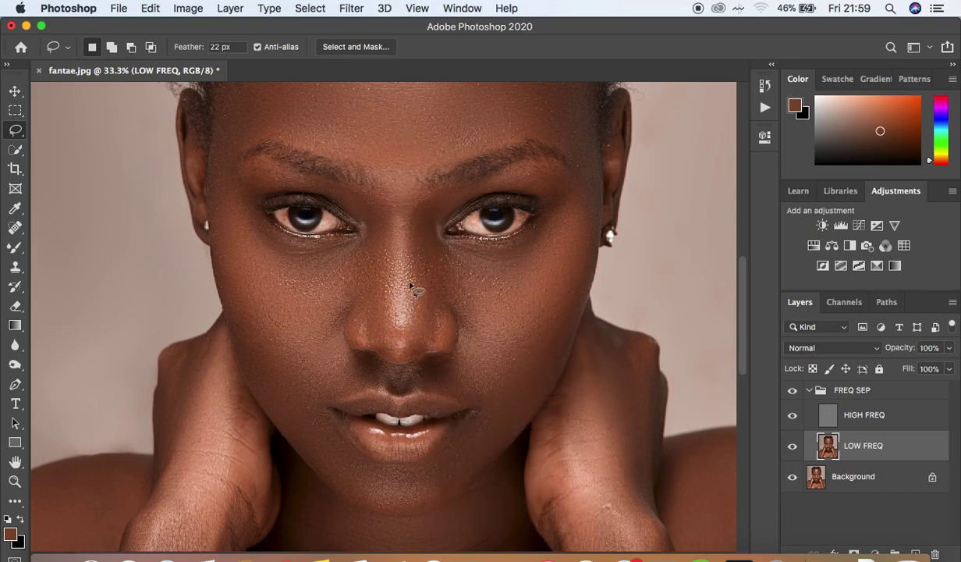
# Step: Lasso the highlight along the bridge of the nose and repeat the Gaussian Blur on it
pyautogui.moveTo(394, 211)
pyautogui.mouseDown()
pyautogui.moveTo(410, 236)
pyautogui.moveTo(410, 319)
pyautogui.moveTo(407, 341)
pyautogui.moveTo(389, 347)
pyautogui.moveTo(392, 213)
pyautogui.mouseUp()
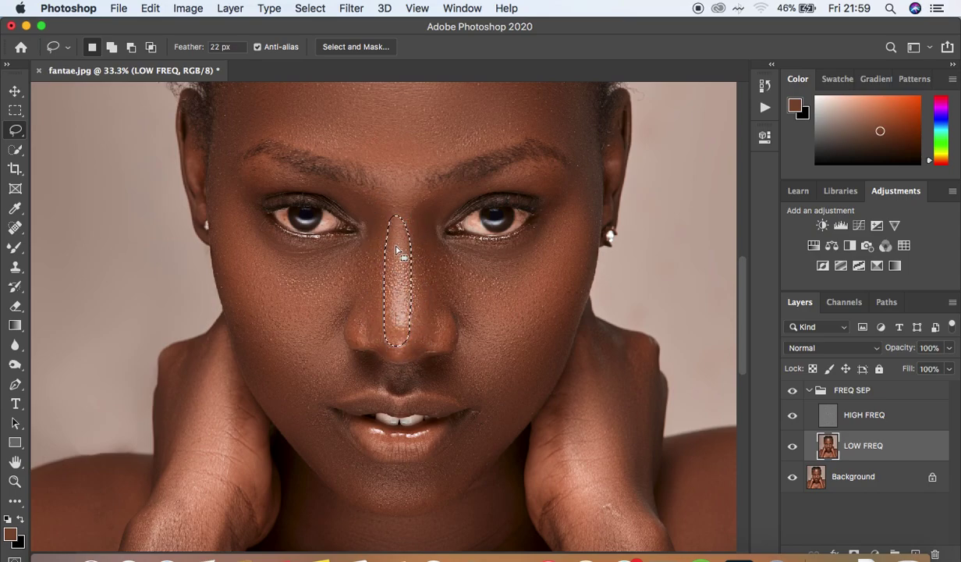
pyautogui.rightClick(382, 238)
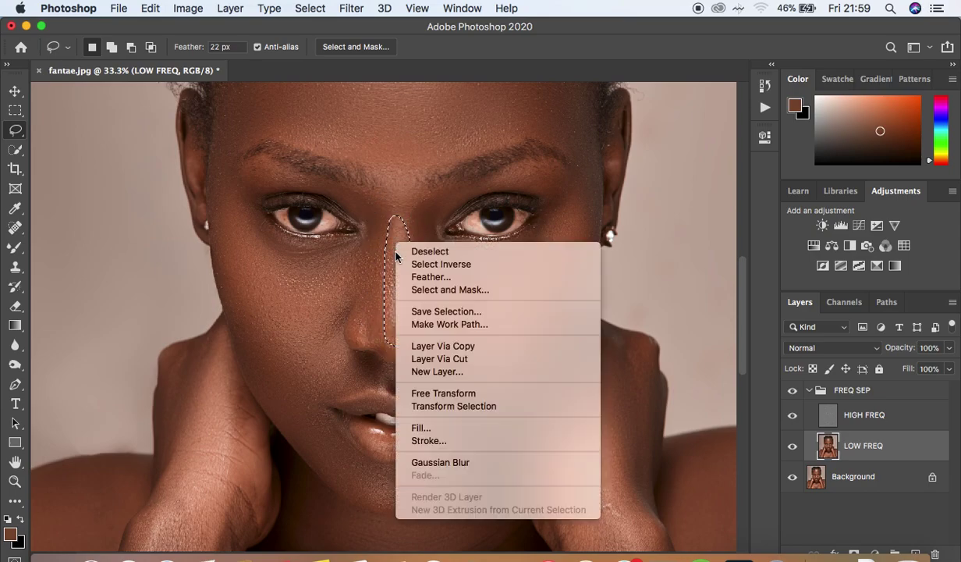
pyautogui.click(467, 455)
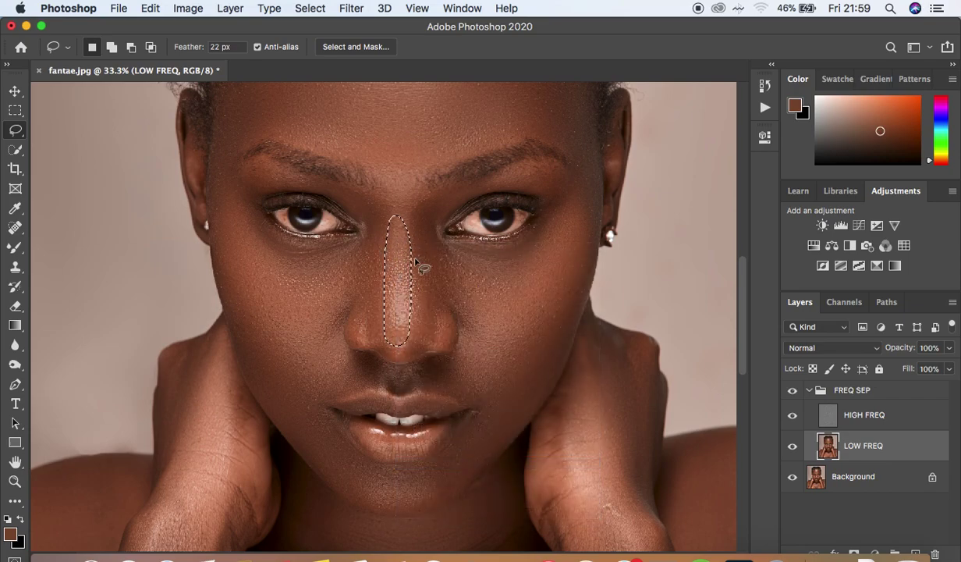
pyautogui.press('shift')
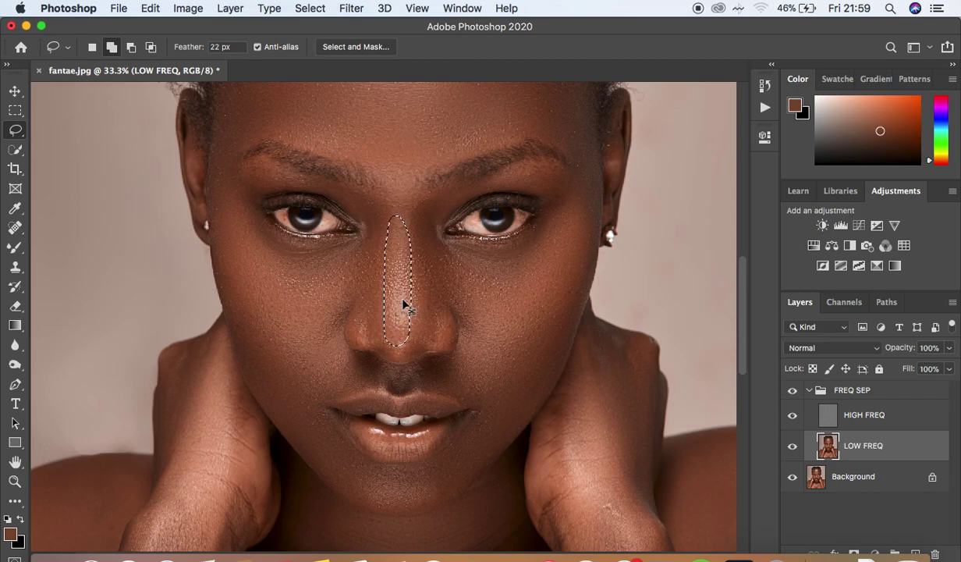
# Step: Fade the Gaussian Blur on the nose bridge highlight to a lower opacity and deselect
pyautogui.press('super+shift+f')
pyautogui.moveTo(480, 200); pyautogui.dragTo(414, 204)
pyautogui.click(571, 184)
pyautogui.press('super+d')
# Step: View the whole portrait and compare it with the FREQ SEP group hidden and shown
pyautogui.press('super+minus')
pyautogui.press('super+minus')
pyautogui.press('super+minus')
pyautogui.press('super+minus')
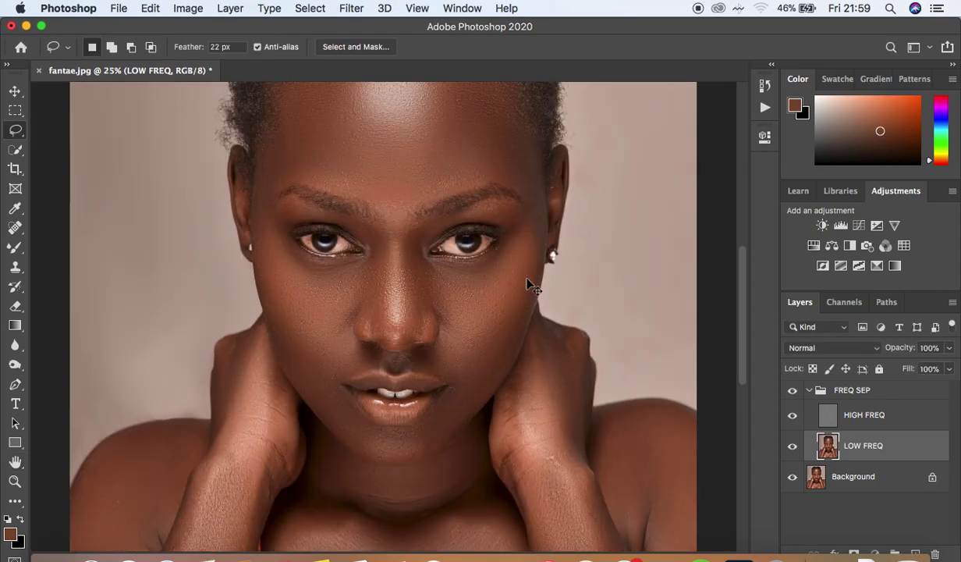
pyautogui.press('super+plus')
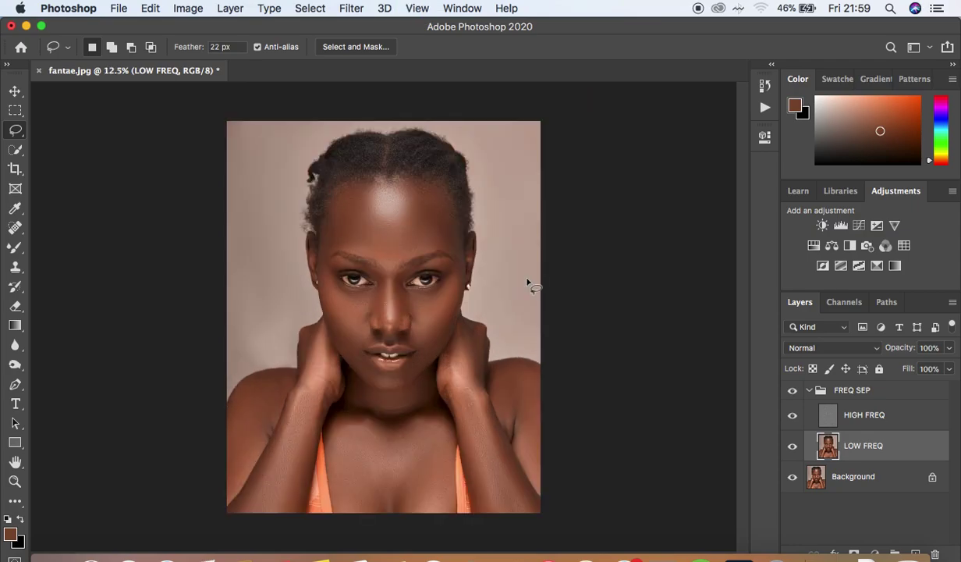
pyautogui.click(792, 392)
pyautogui.click(792, 391)
pyautogui.click(791, 390)
pyautogui.click(790, 391)
pyautogui.click(790, 392)
pyautogui.click(790, 391)
# Step: Collapse the FREQ SEP group and add a Curves adjustment layer above it
pyautogui.click(809, 390)
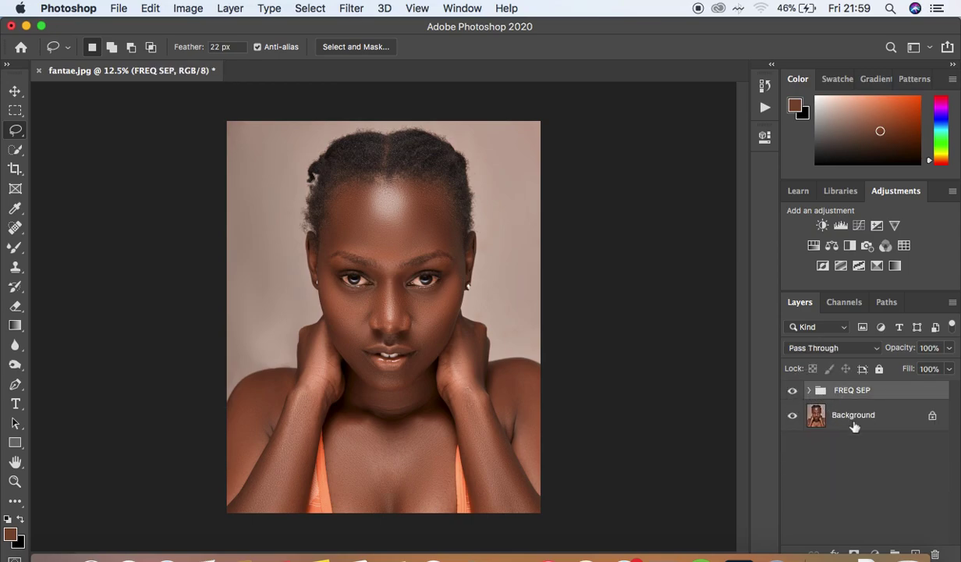
pyautogui.click(874, 553)
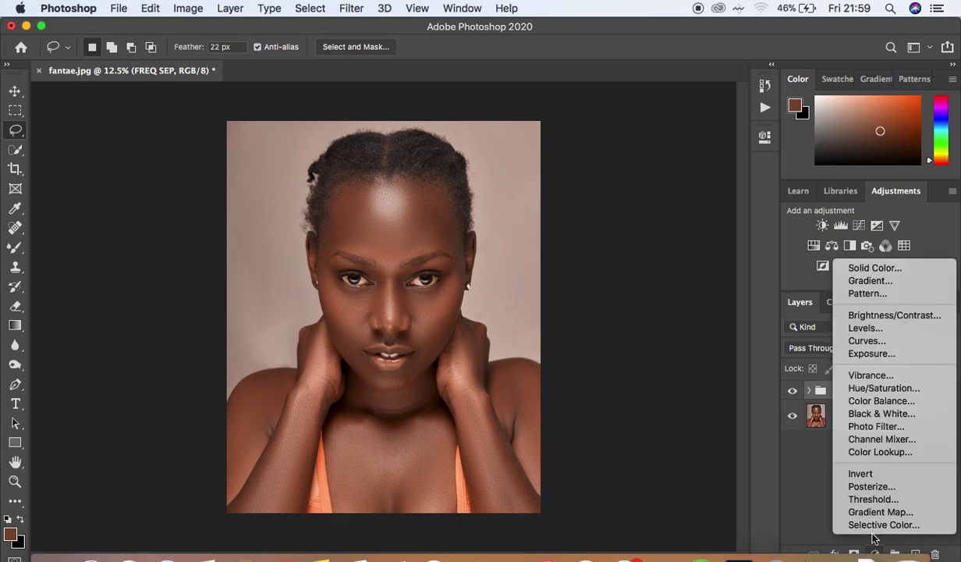
pyautogui.click(867, 341)
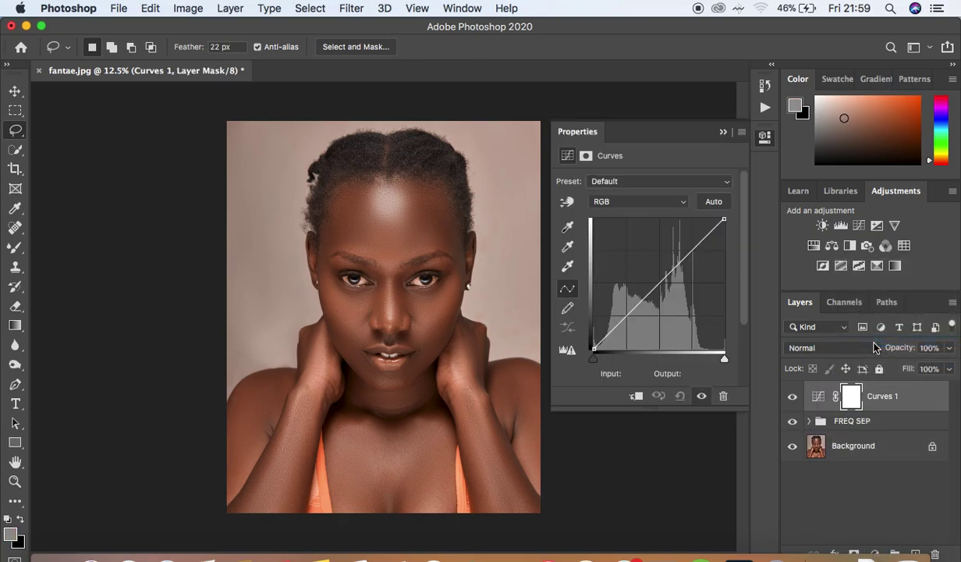
# Step: Mask the Curves layer with a Color Range sampled from the forehead highlight, fuzziness 72, and raise its midtones to input 123, output 133
pyautogui.click(312, 8)
pyautogui.click(343, 158)
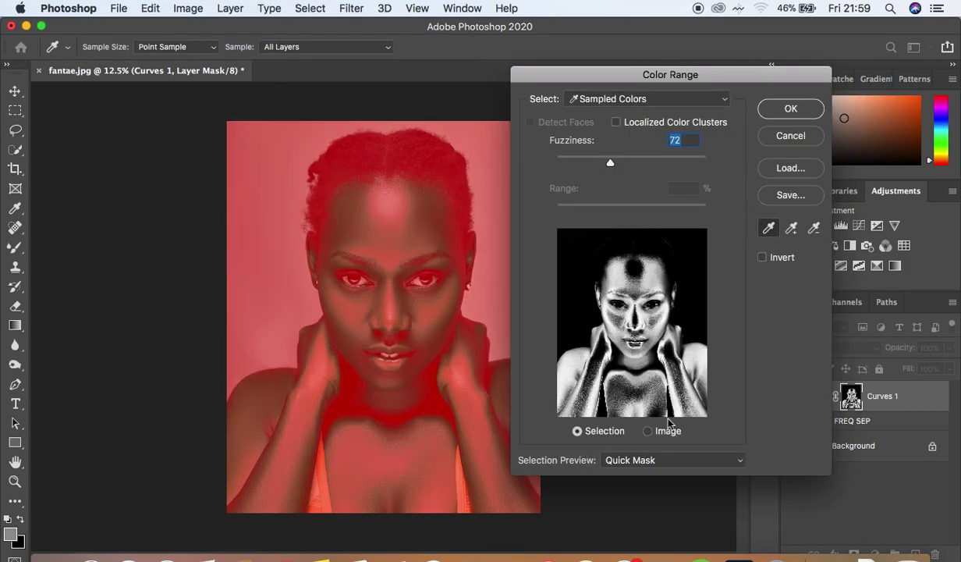
pyautogui.click(654, 463)
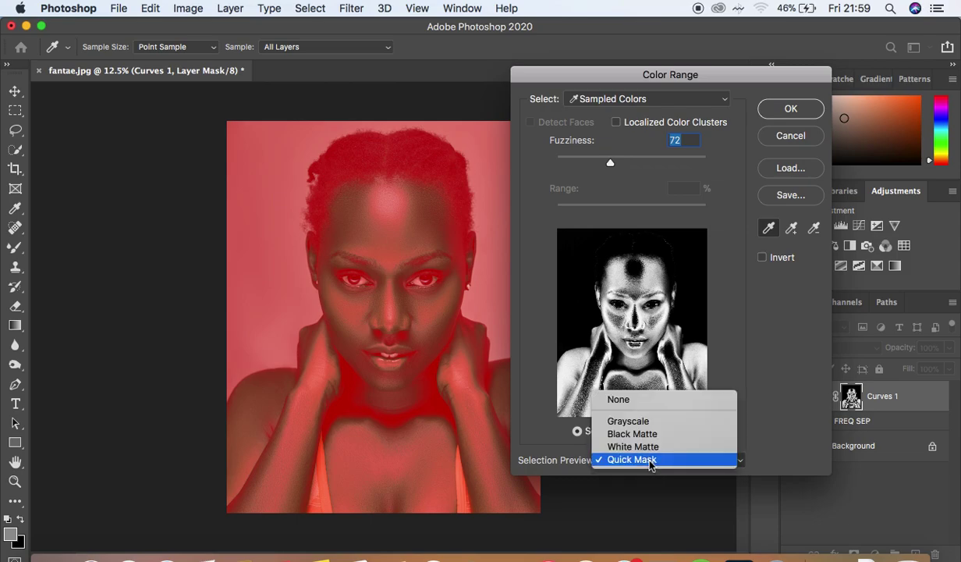
pyautogui.click(650, 461)
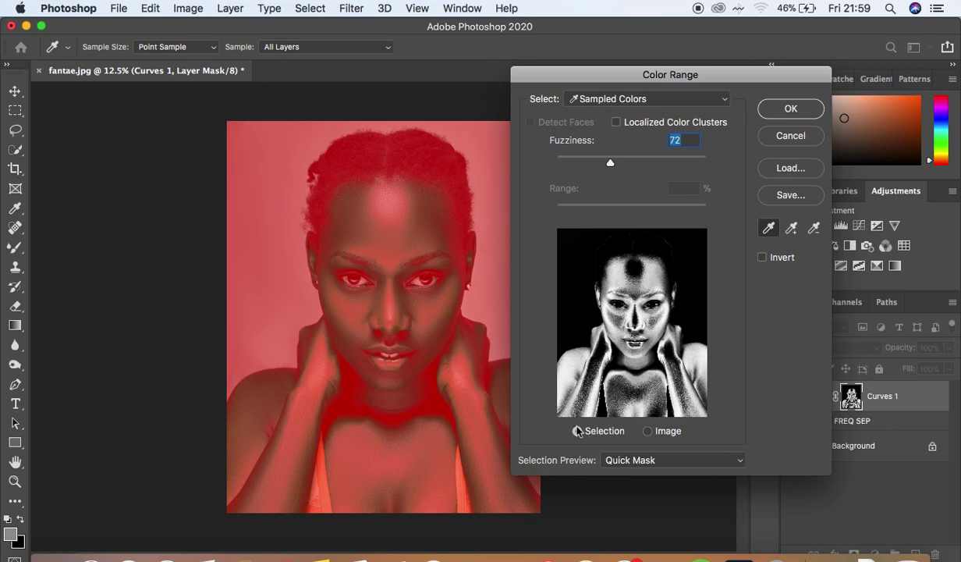
pyautogui.click(393, 195)
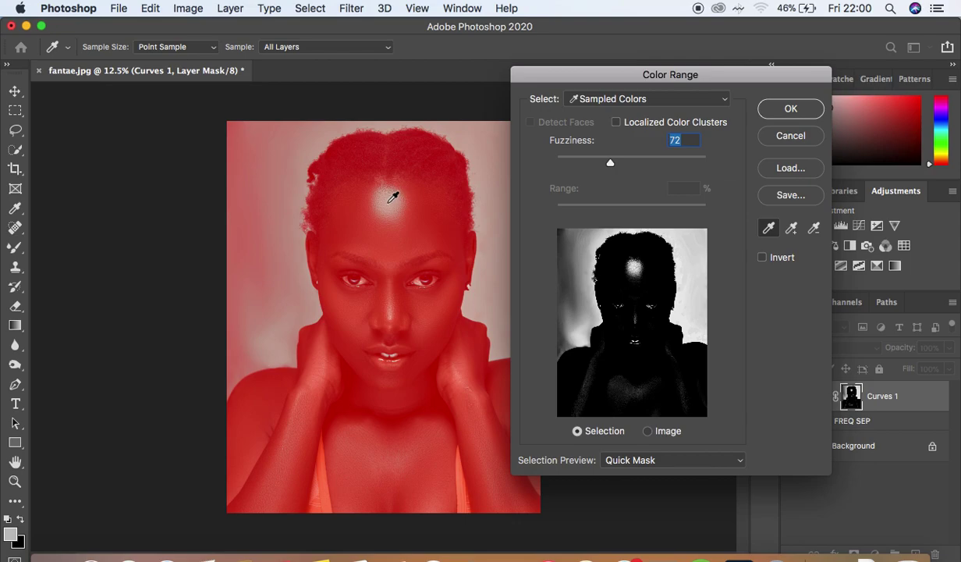
pyautogui.click(392, 197)
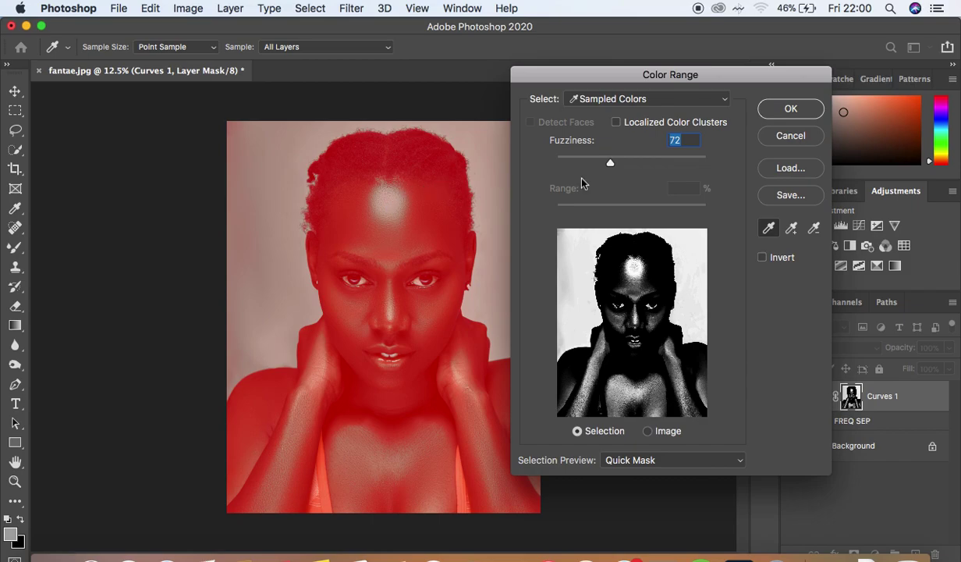
pyautogui.click(786, 110)
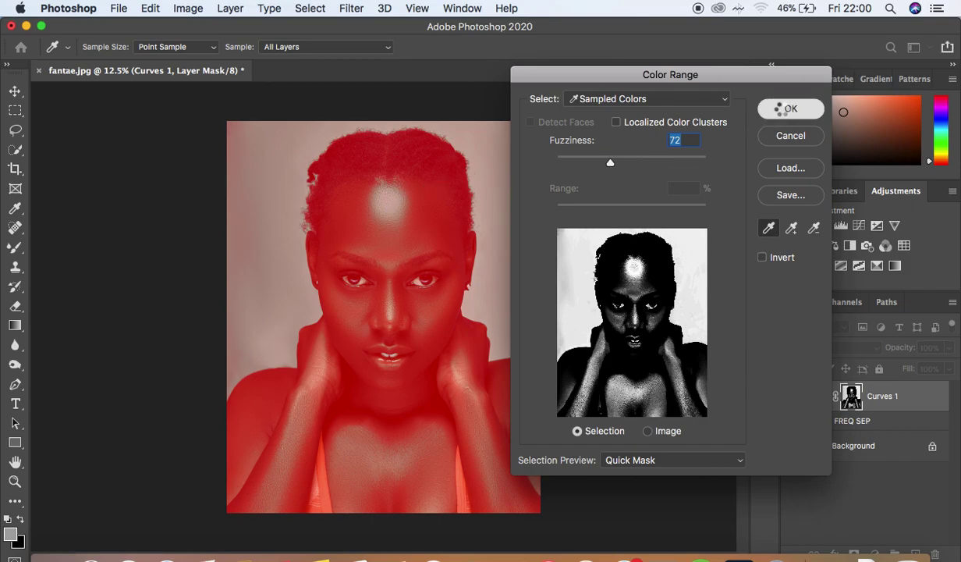
pyautogui.moveTo(659, 283); pyautogui.dragTo(656, 280)
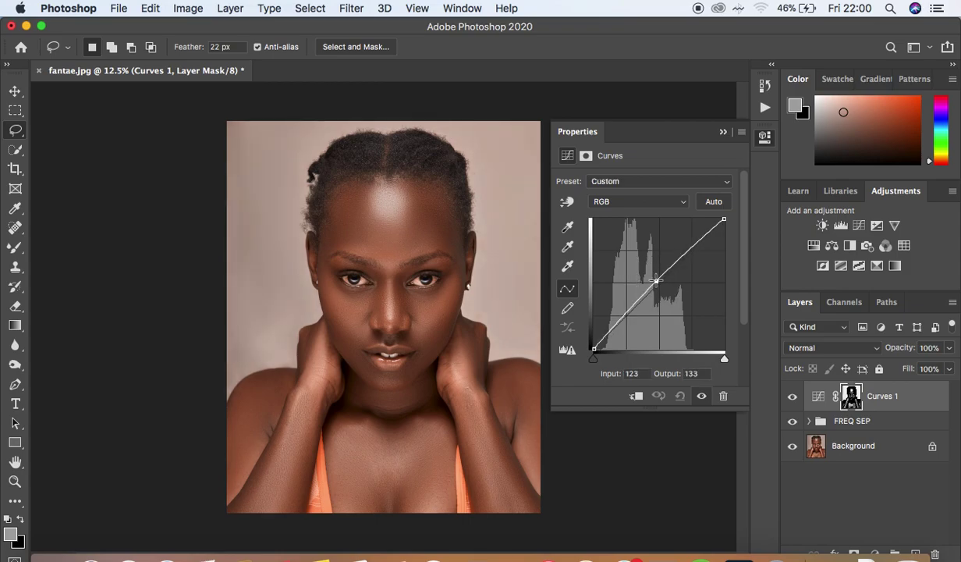
pyautogui.click(722, 133)
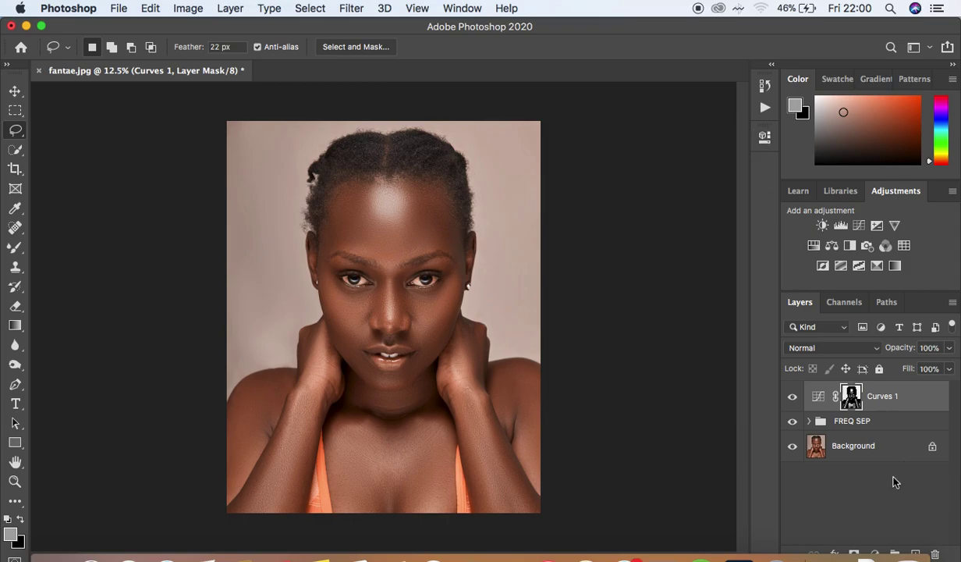
# Step: Add a second Curves layer and mask it with a Color Range sampled from the darker forehead skin, fuzziness 65
pyautogui.click(877, 551)
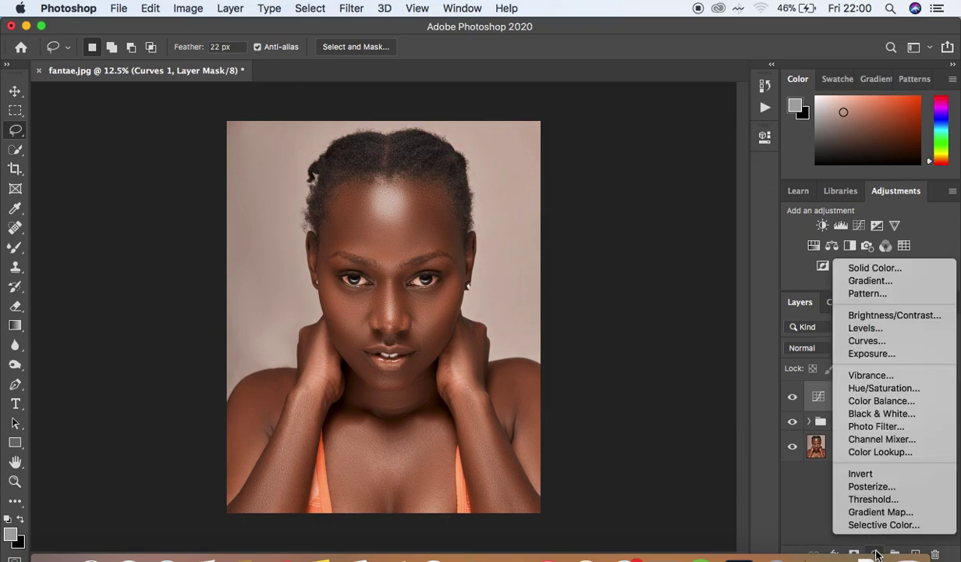
pyautogui.click(880, 341)
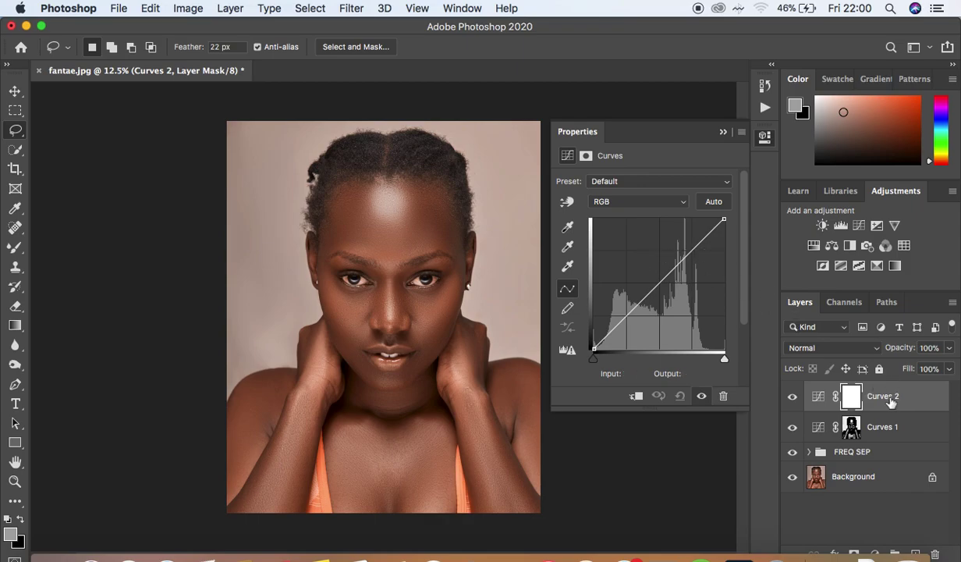
pyautogui.click(349, 9)
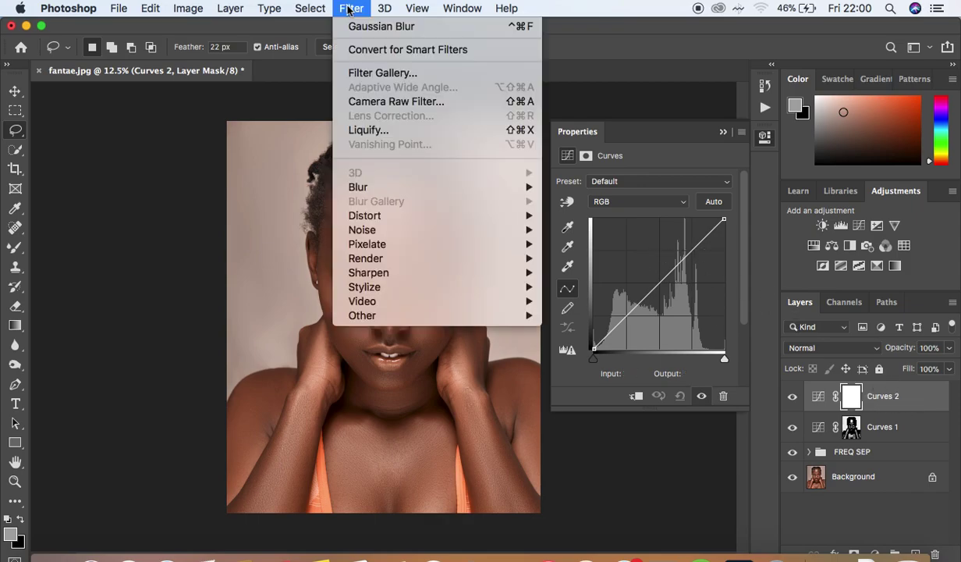
pyautogui.moveTo(306, 9)
pyautogui.click(337, 157)
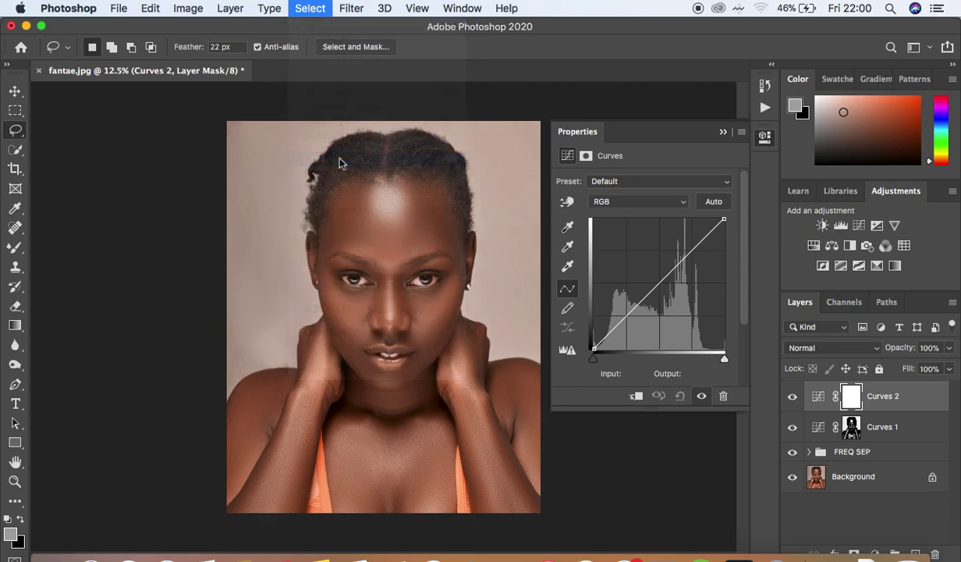
pyautogui.click(350, 219)
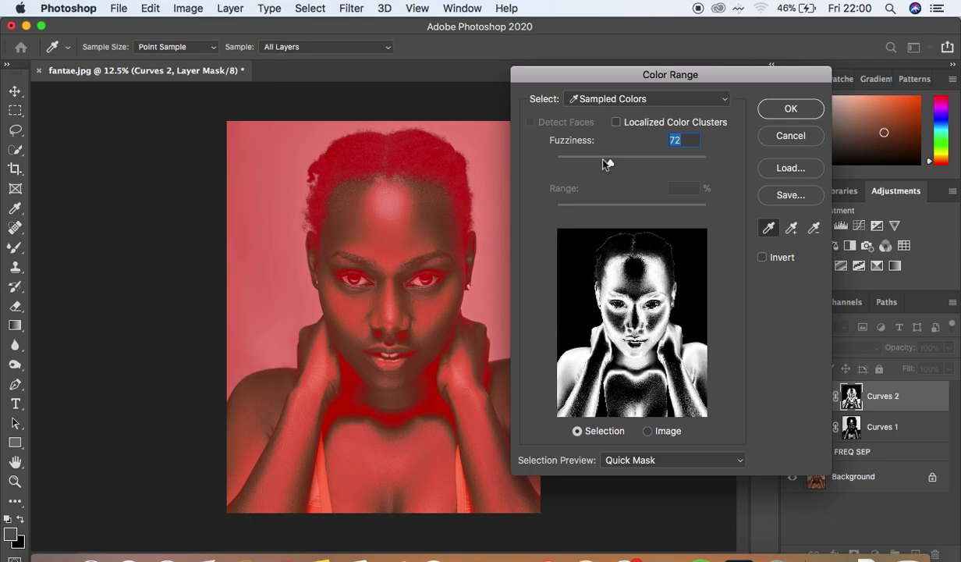
pyautogui.moveTo(610, 166); pyautogui.dragTo(606, 166)
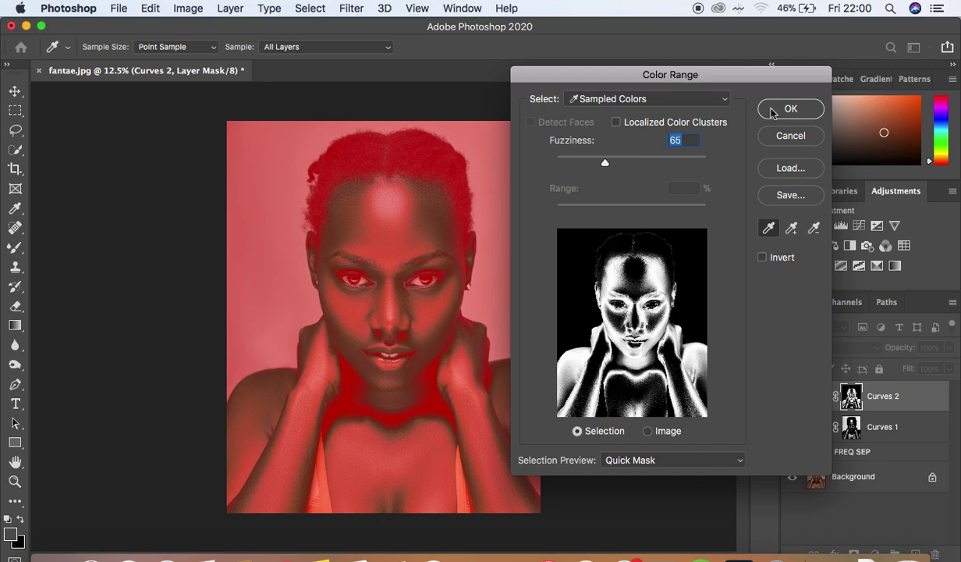
pyautogui.click(772, 111)
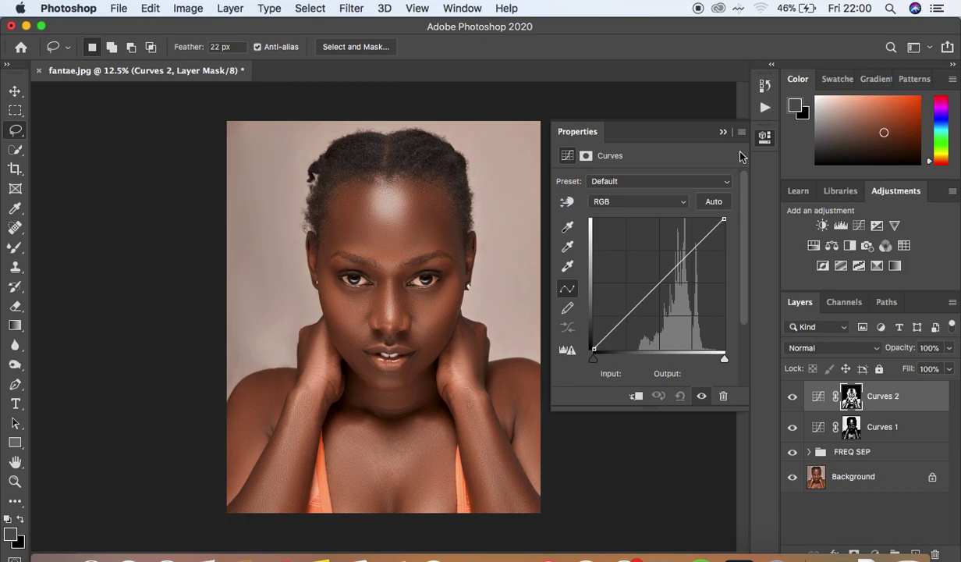
# Step: Darken the second Curves layer's midtones to input 132, output 124, and compare the image with that layer hidden and shown
pyautogui.moveTo(658, 282); pyautogui.dragTo(662, 285)
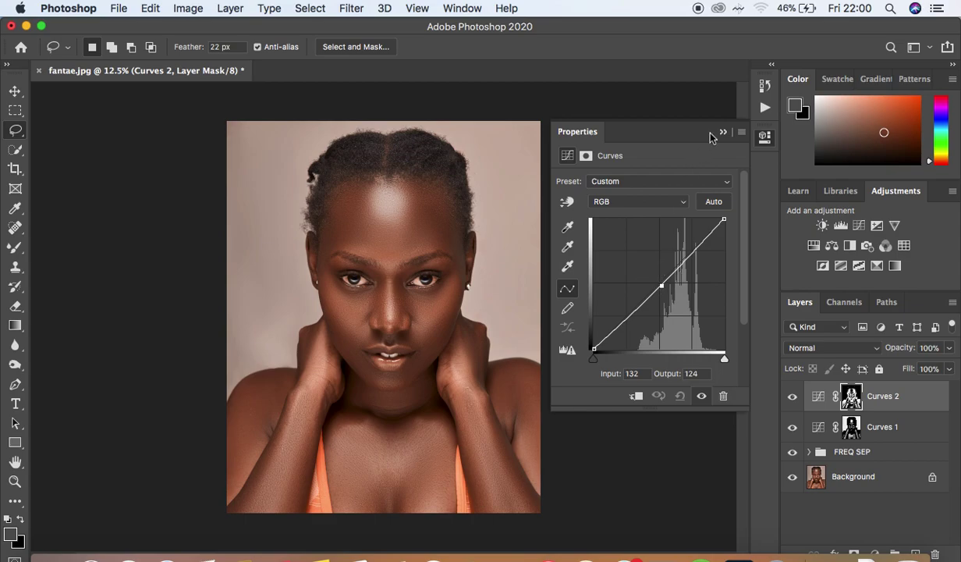
pyautogui.click(723, 133)
pyautogui.click(792, 398)
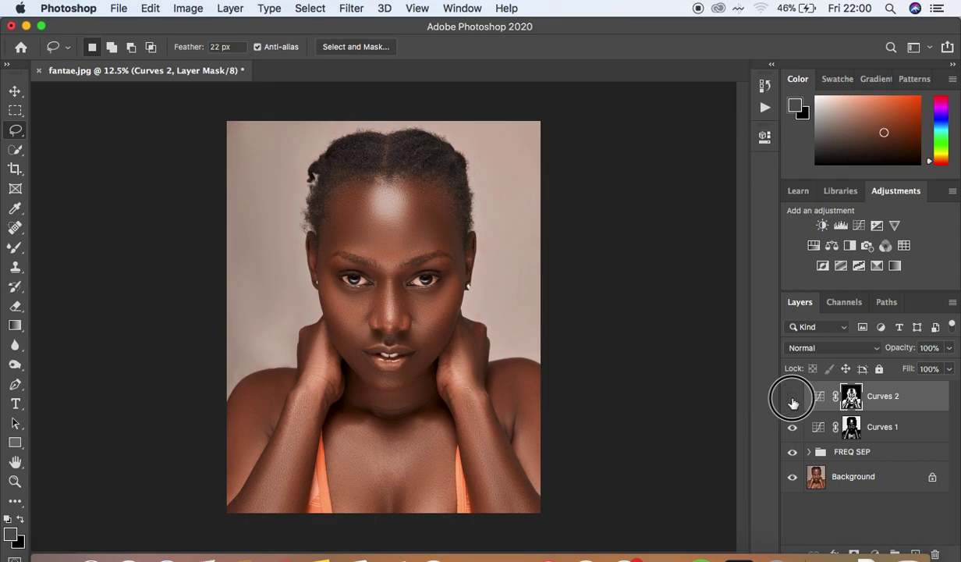
pyautogui.click(793, 400)
# Step: Group the two Curves layers as "dodge and burn" and compare the image with the group hidden and shown
pyautogui.keyDown('shift'); pyautogui.click(919, 427); pyautogui.keyUp('shift')
pyautogui.press('super+g')
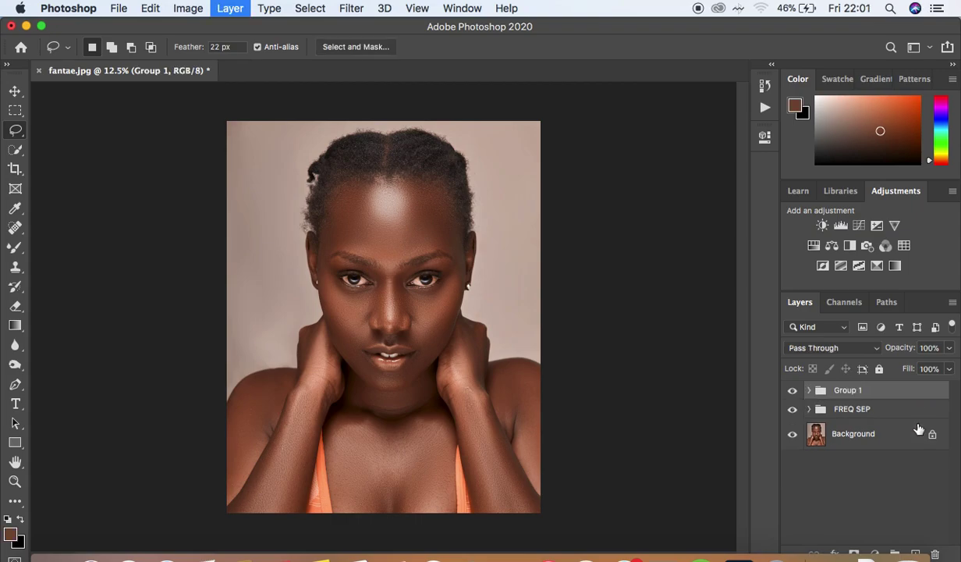
pyautogui.doubleClick(848, 390)
pyautogui.write('dodge and burn')
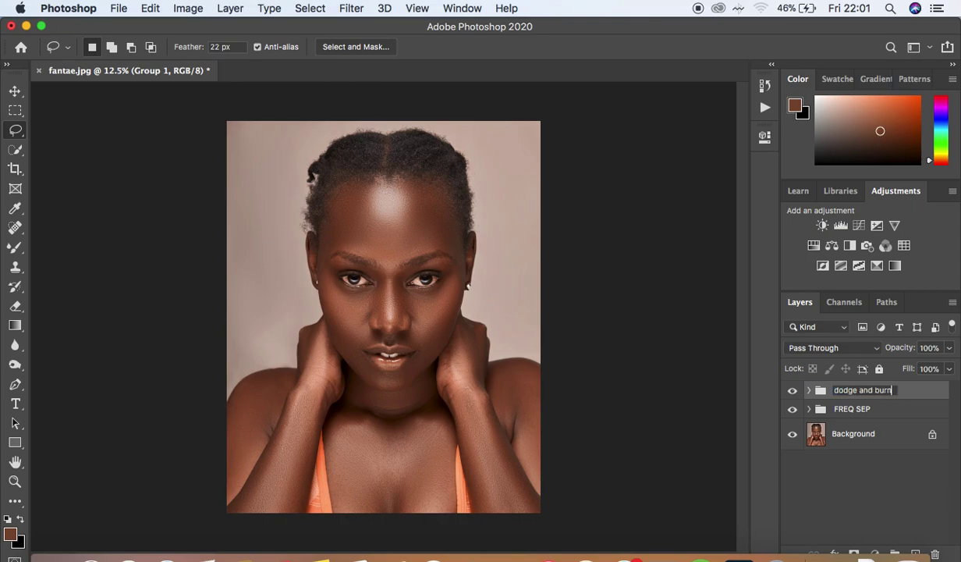
pyautogui.press('Return')
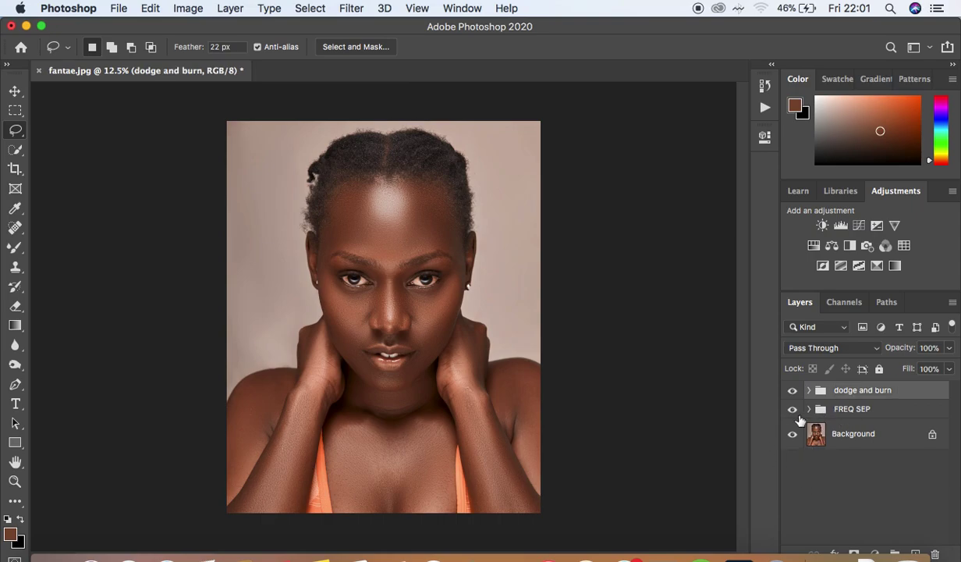
pyautogui.click(792, 391)
pyautogui.click(792, 391)
# Step: Add a Selective Color adjustment layer above the dodge and burn group and slightly reduce magenta in the Reds
pyautogui.click(875, 552)
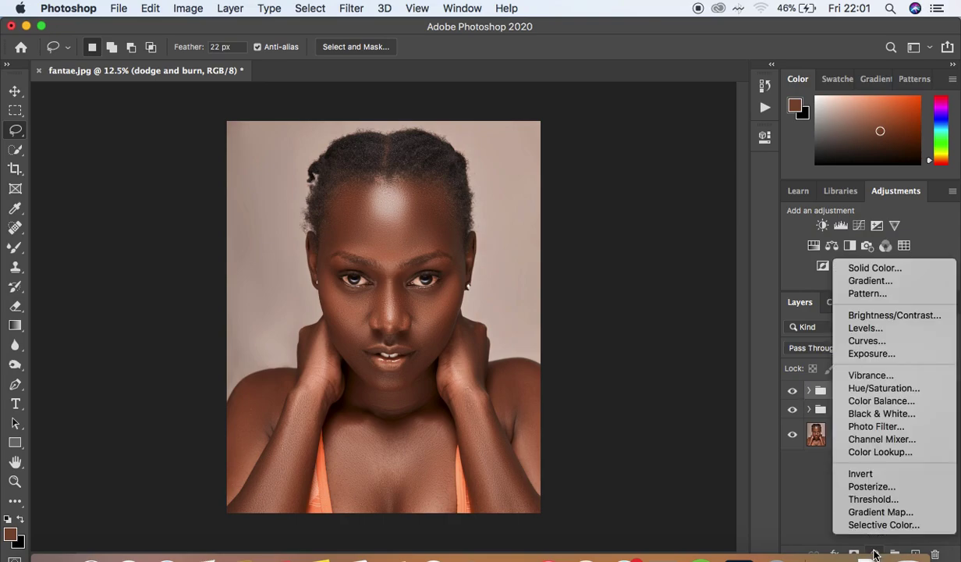
pyautogui.click(871, 525)
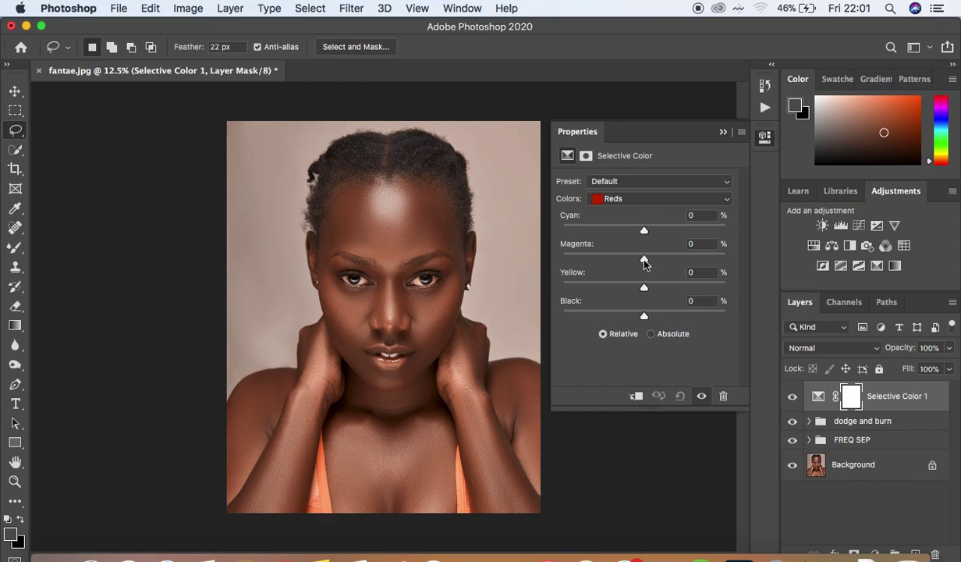
pyautogui.moveTo(644, 263); pyautogui.dragTo(641, 263)
# Step: Set the Selective Color Blacks to Yellow -3% and Black +5%
pyautogui.click(650, 198)
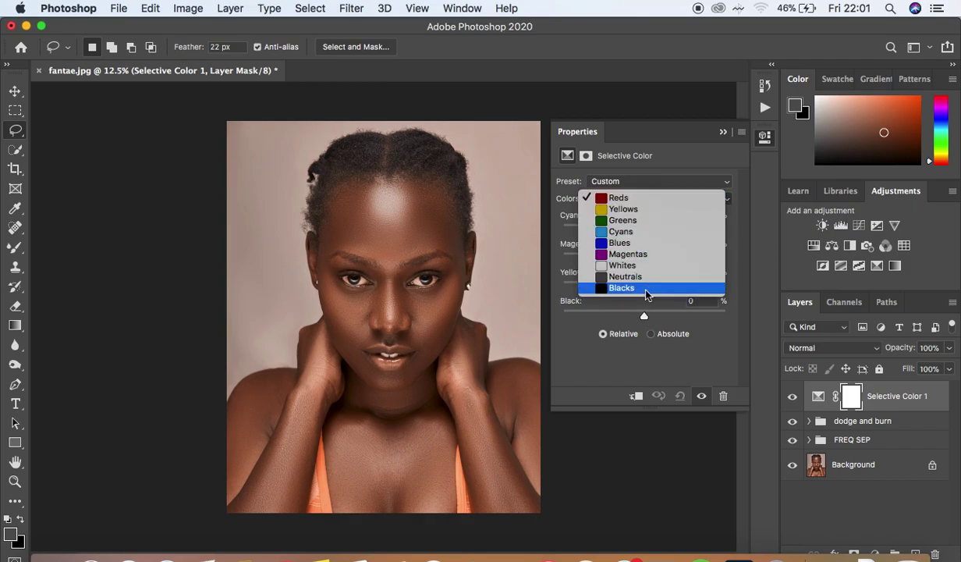
pyautogui.click(646, 292)
pyautogui.moveTo(644, 318); pyautogui.dragTo(642, 290)
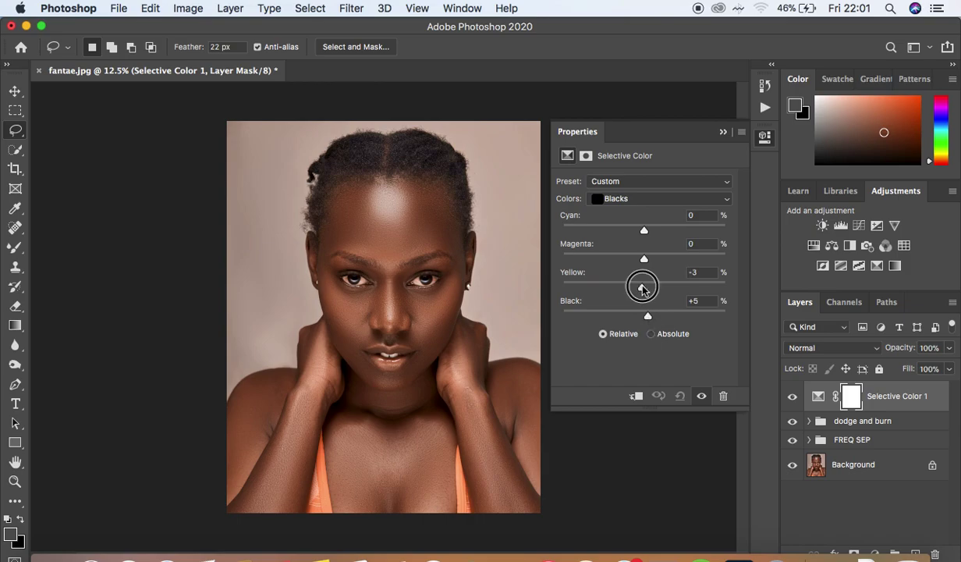
pyautogui.moveTo(641, 288); pyautogui.dragTo(642, 287)
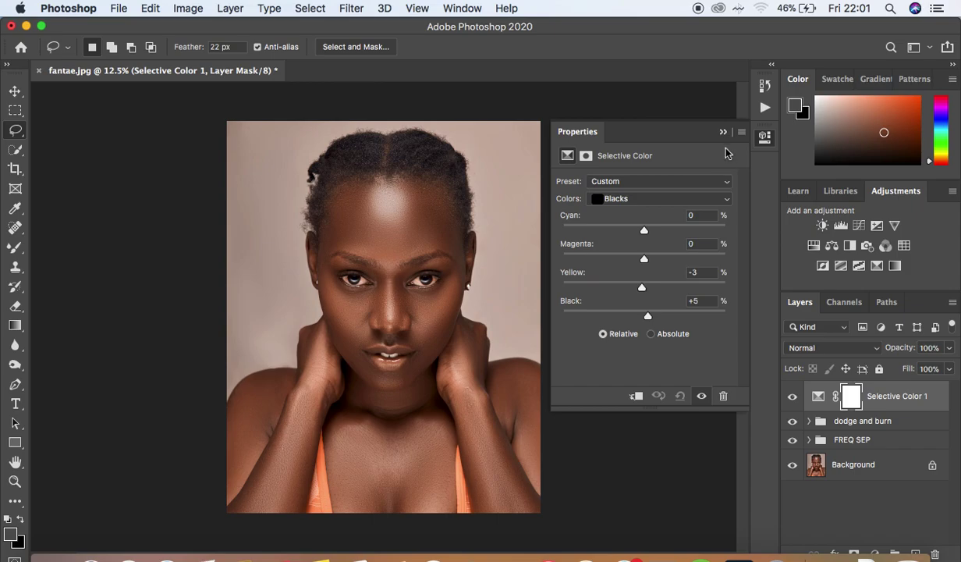
pyautogui.click(724, 132)
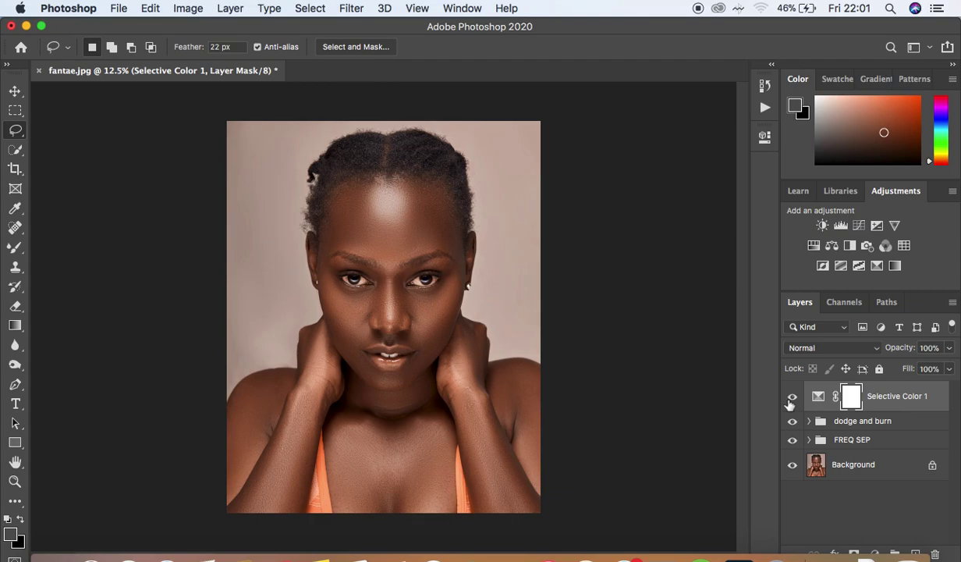
# Step: Stamp all visible layers into a new layer on top and duplicate that layer
pyautogui.press('super+alt+shift+e')
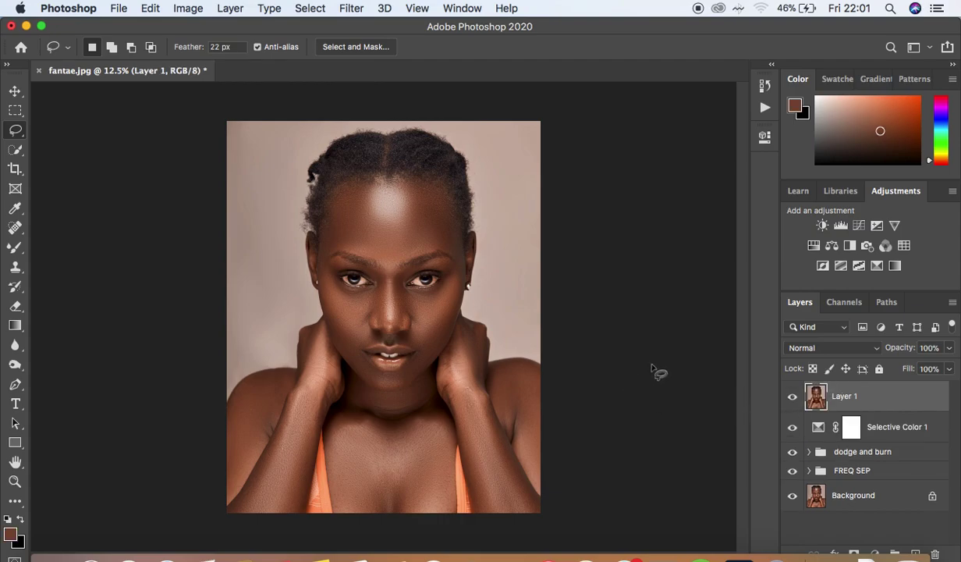
pyautogui.press('super+j')
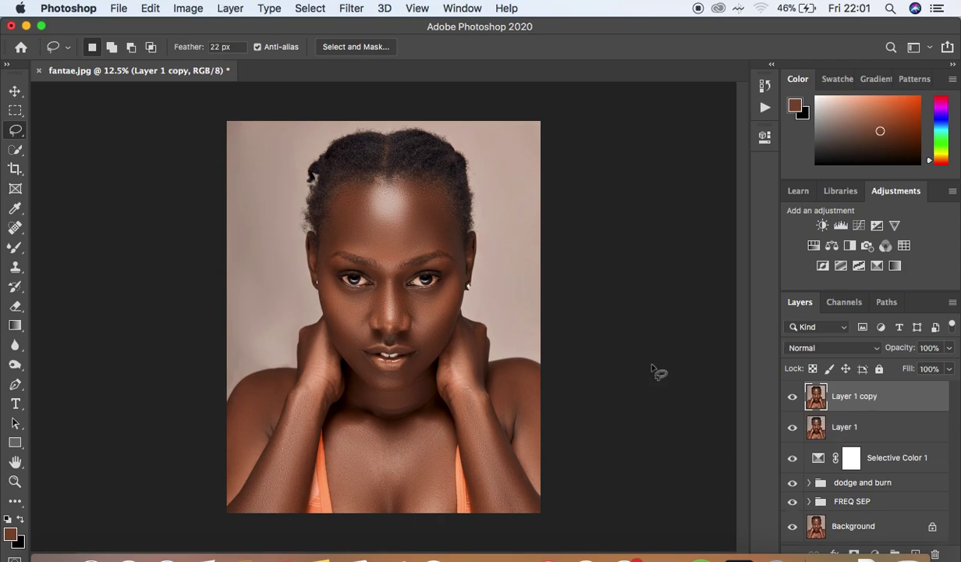
# Step: Open Layer 1 copy in the Camera Raw Filter and set up an adjustment brush with Temperature -28 and Tint +65
pyautogui.click(353, 8)
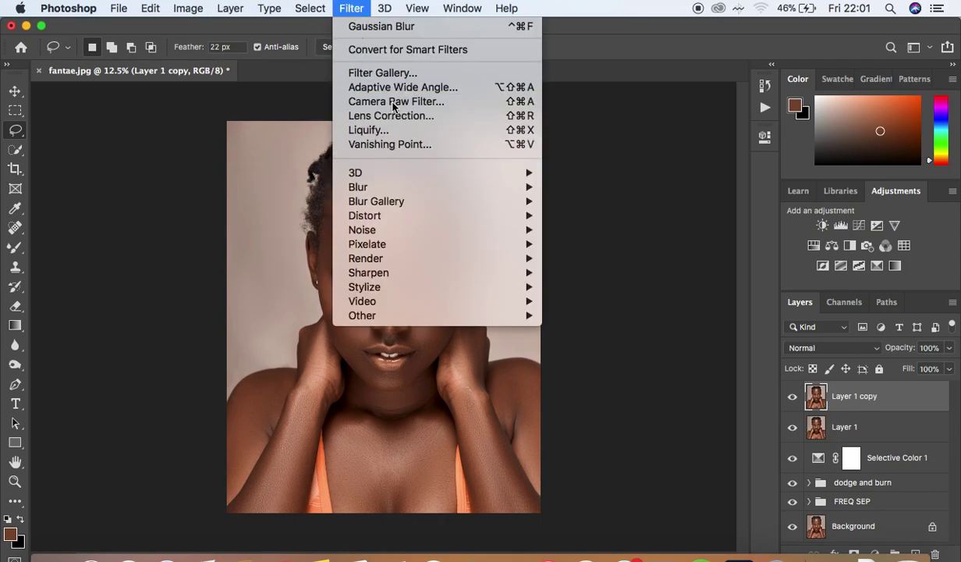
pyautogui.click(394, 103)
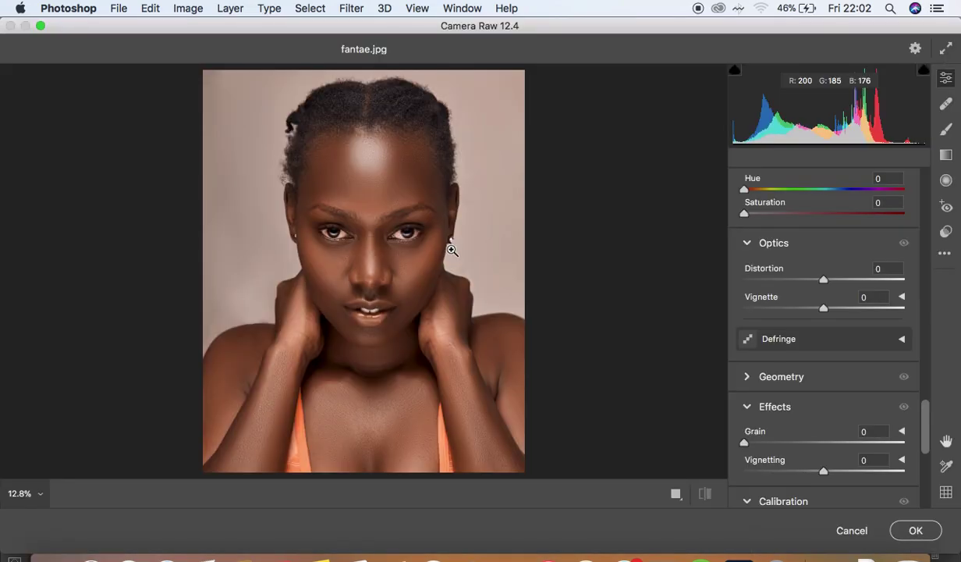
pyautogui.click(395, 230)
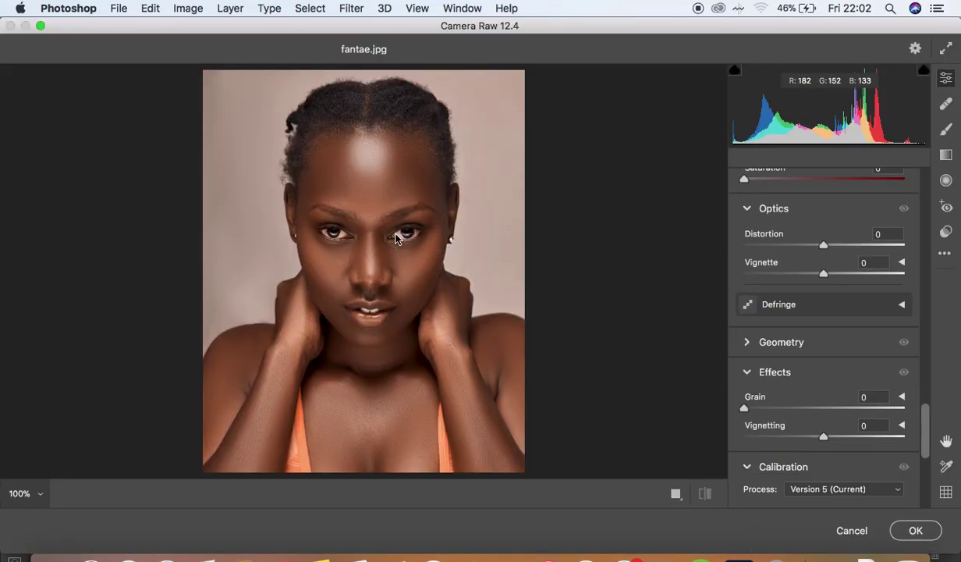
pyautogui.press('h')
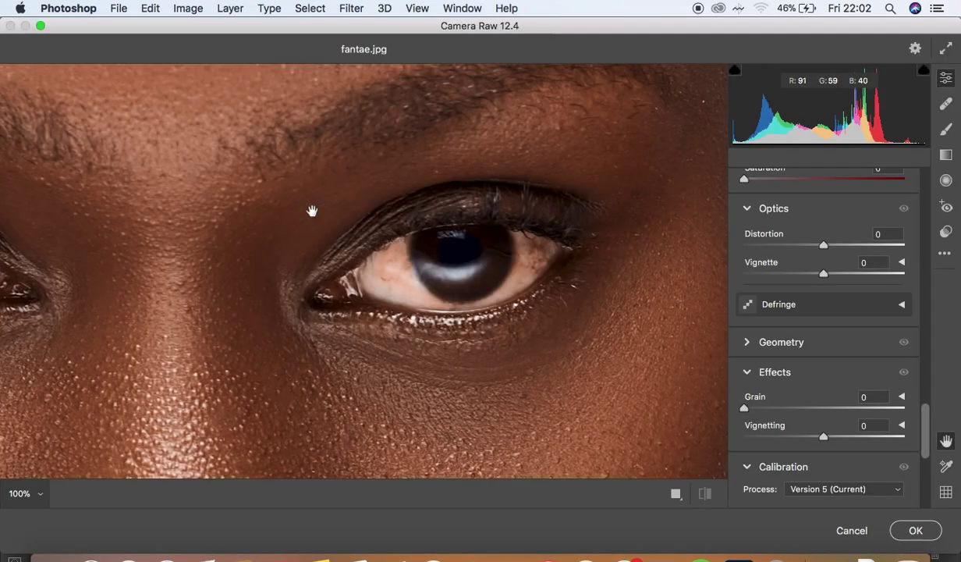
pyautogui.moveTo(312, 211); pyautogui.dragTo(483, 216)
pyautogui.moveTo(551, 214); pyautogui.dragTo(412, 208)
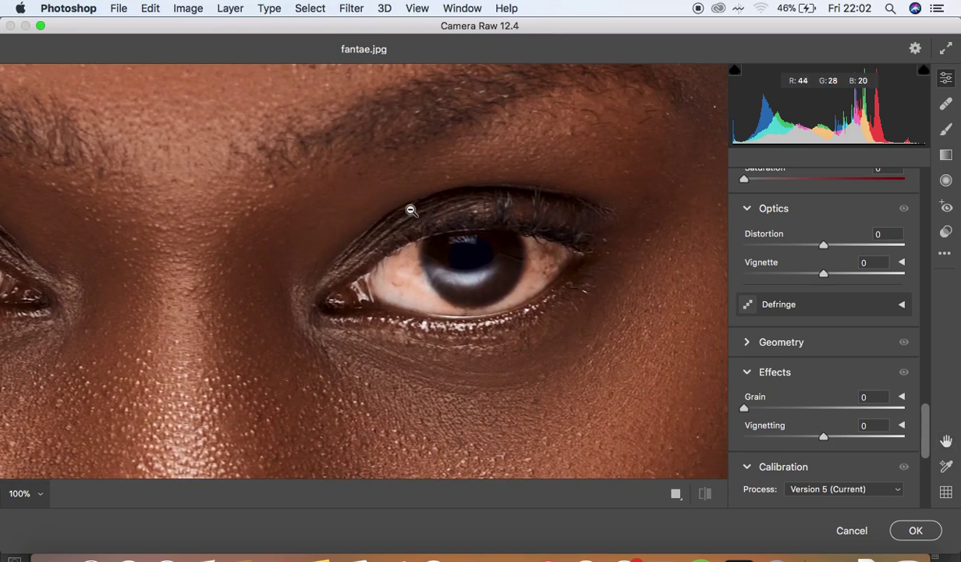
pyautogui.click(945, 131)
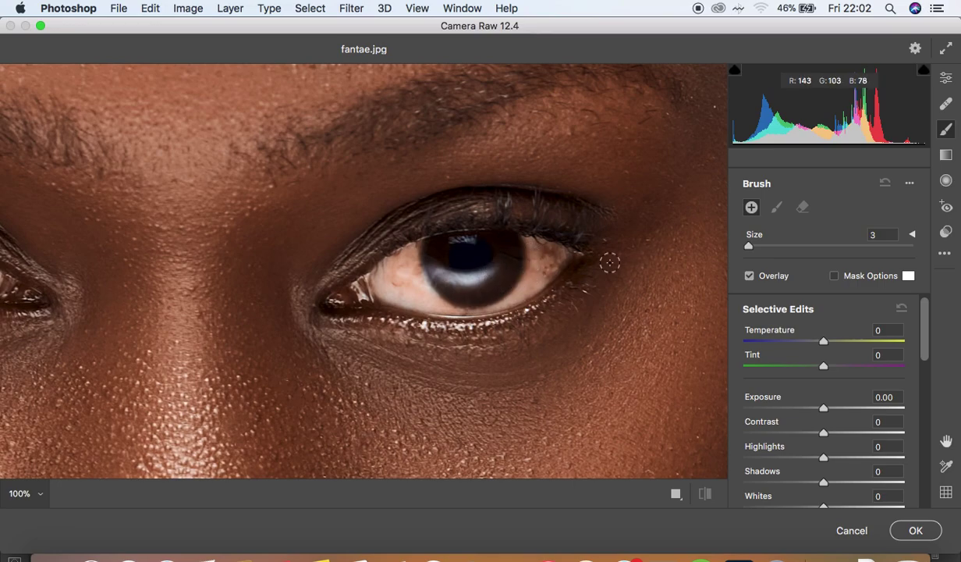
pyautogui.click(824, 343)
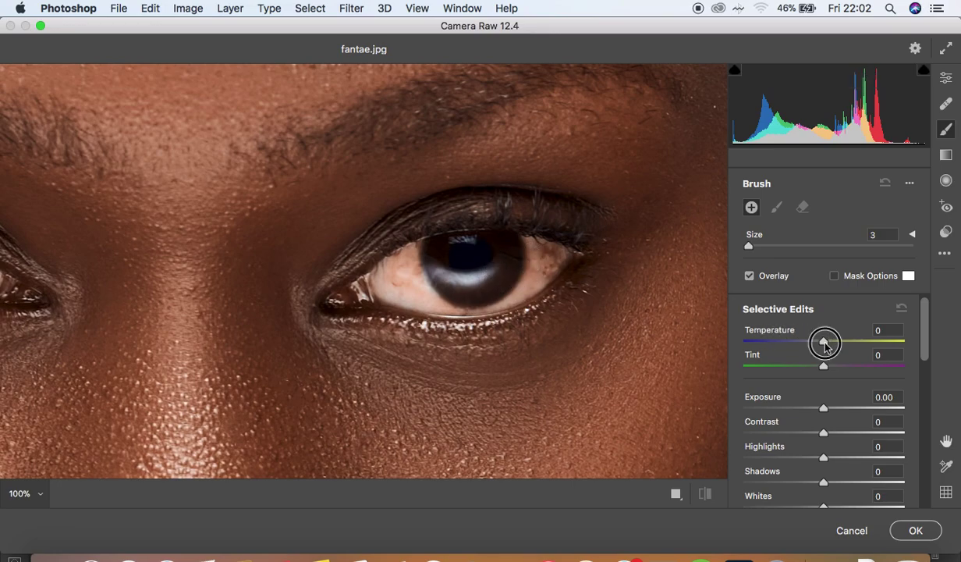
pyautogui.moveTo(824, 344); pyautogui.dragTo(875, 366)
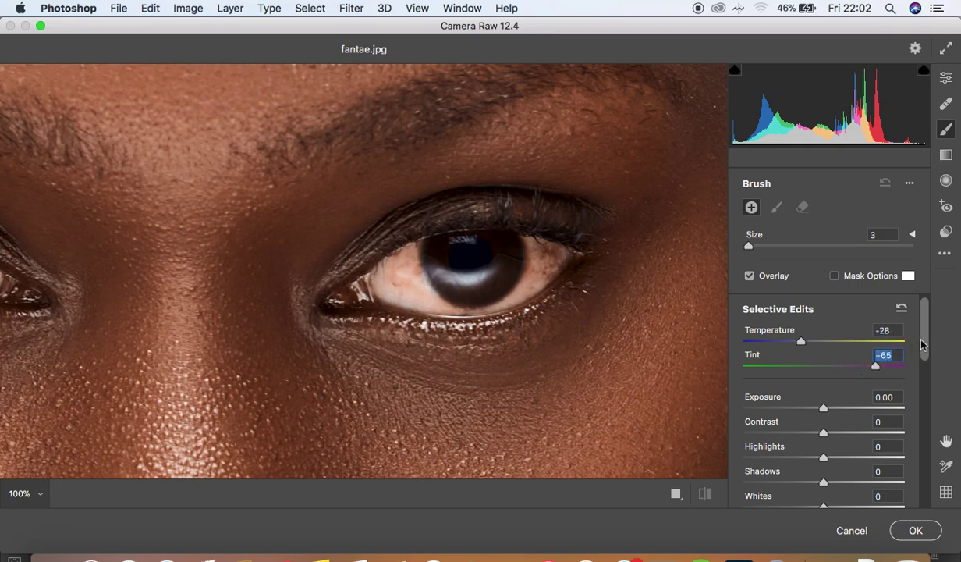
# Step: Set the adjustment brush's Highlights to +4, Whites to +5 and Saturation to -70
pyautogui.moveTo(923, 344); pyautogui.dragTo(926, 374)
pyautogui.moveTo(825, 379); pyautogui.dragTo(827, 375)
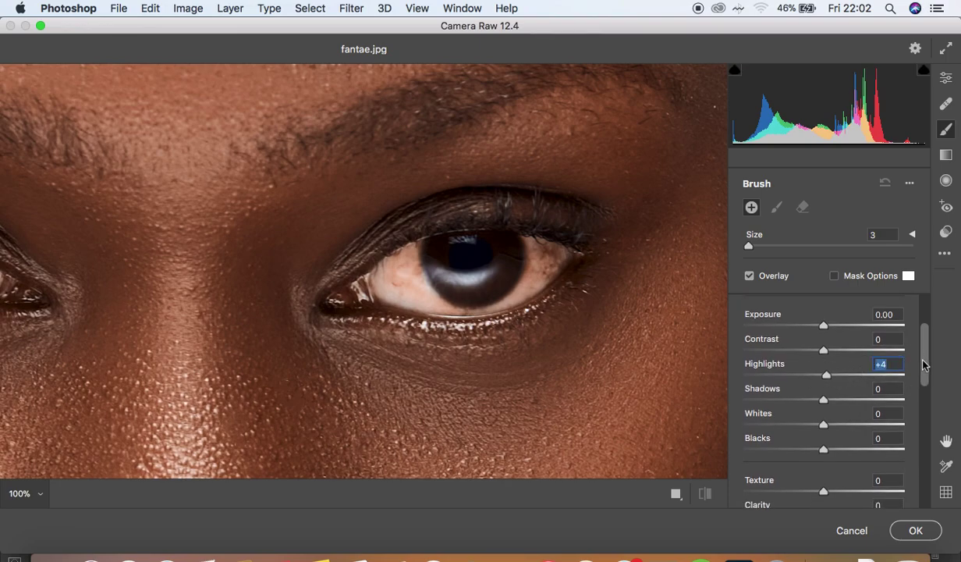
pyautogui.scroll(-2, 924, 365)
pyautogui.moveTo(827, 385); pyautogui.dragTo(832, 386)
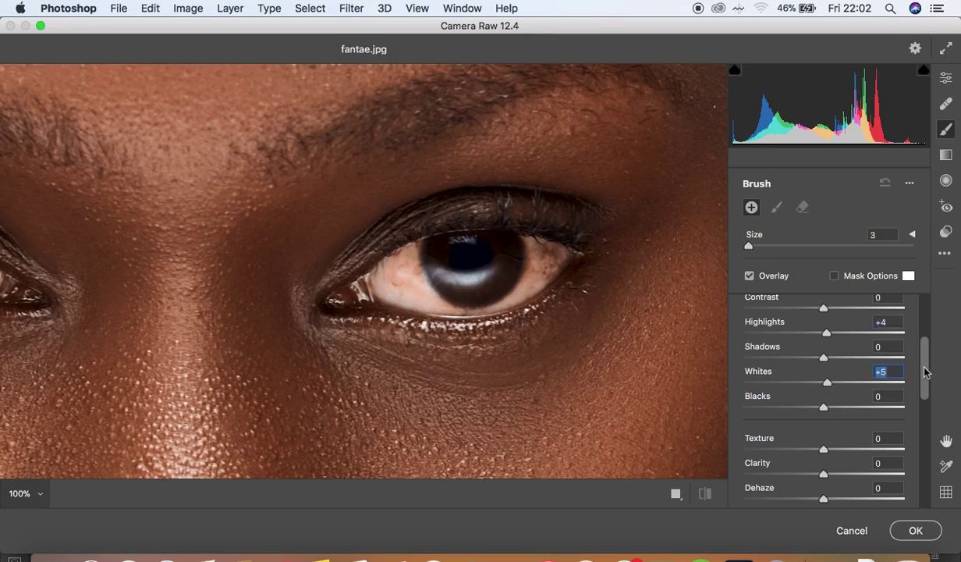
pyautogui.scroll(-5, 925, 373)
pyautogui.moveTo(825, 493); pyautogui.dragTo(767, 489)
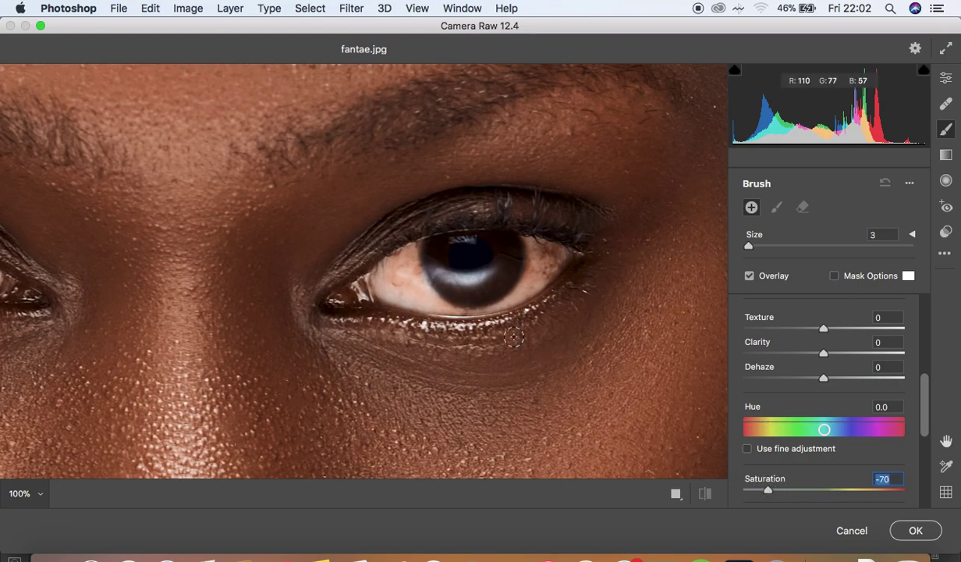
# Step: Paint the brush adjustment over the whites of both eyes at size 3
pyautogui.moveTo(399, 243)
pyautogui.mouseDown()
pyautogui.moveTo(412, 243)
pyautogui.moveTo(435, 307)
pyautogui.moveTo(400, 287)
pyautogui.moveTo(401, 254)
pyautogui.moveTo(425, 296)
pyautogui.moveTo(444, 307)
pyautogui.moveTo(497, 307)
pyautogui.moveTo(532, 258)
pyautogui.moveTo(537, 273)
pyautogui.moveTo(528, 281)
pyautogui.moveTo(528, 244)
pyautogui.moveTo(539, 277)
pyautogui.moveTo(529, 244)
pyautogui.moveTo(538, 277)
pyautogui.moveTo(463, 310)
pyautogui.moveTo(436, 301)
pyautogui.moveTo(401, 257)
pyautogui.moveTo(392, 294)
pyautogui.moveTo(484, 270)
pyautogui.moveTo(438, 260)
pyautogui.moveTo(481, 261)
pyautogui.mouseUp()
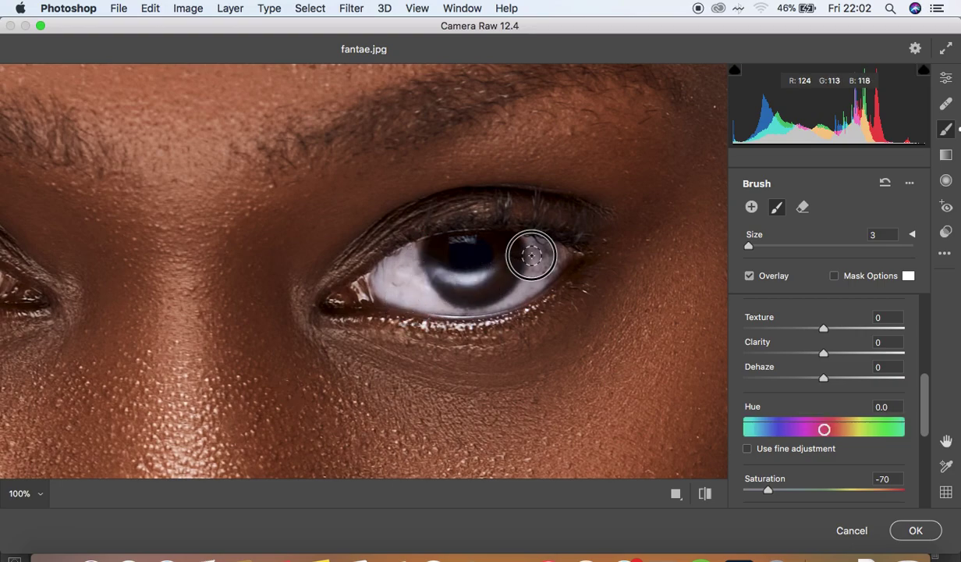
pyautogui.press('space')
pyautogui.moveTo(375, 222); pyautogui.dragTo(578, 217)
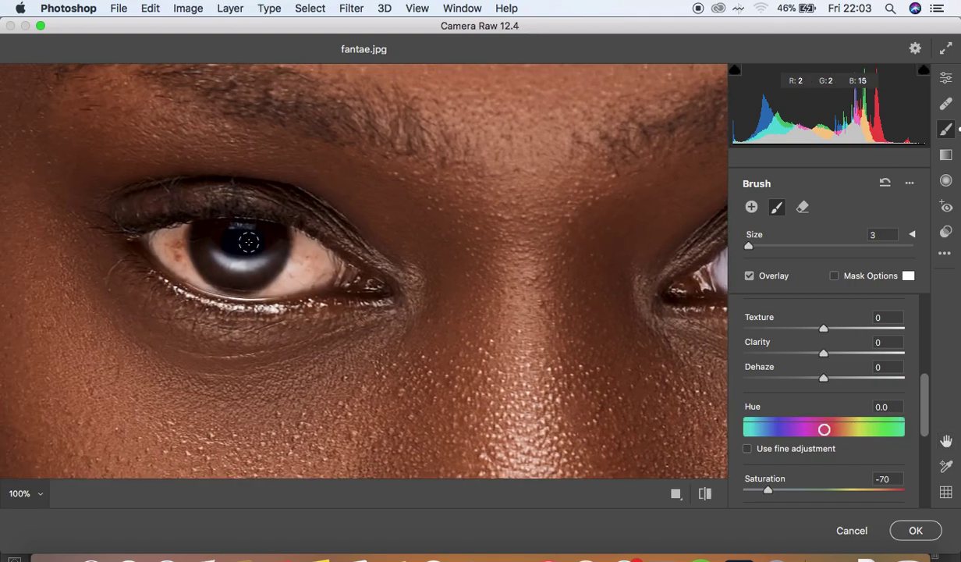
pyautogui.moveTo(170, 248)
pyautogui.mouseDown()
pyautogui.moveTo(206, 284)
pyautogui.moveTo(176, 246)
pyautogui.moveTo(182, 234)
pyautogui.moveTo(154, 240)
pyautogui.moveTo(204, 284)
pyautogui.moveTo(266, 290)
pyautogui.moveTo(300, 266)
pyautogui.moveTo(297, 241)
pyautogui.moveTo(303, 273)
pyautogui.moveTo(297, 244)
pyautogui.moveTo(317, 248)
pyautogui.moveTo(300, 285)
pyautogui.moveTo(317, 259)
pyautogui.moveTo(296, 273)
pyautogui.moveTo(295, 235)
pyautogui.moveTo(303, 249)
pyautogui.moveTo(271, 262)
pyautogui.moveTo(218, 246)
pyautogui.moveTo(233, 262)
pyautogui.moveTo(183, 256)
pyautogui.mouseUp()
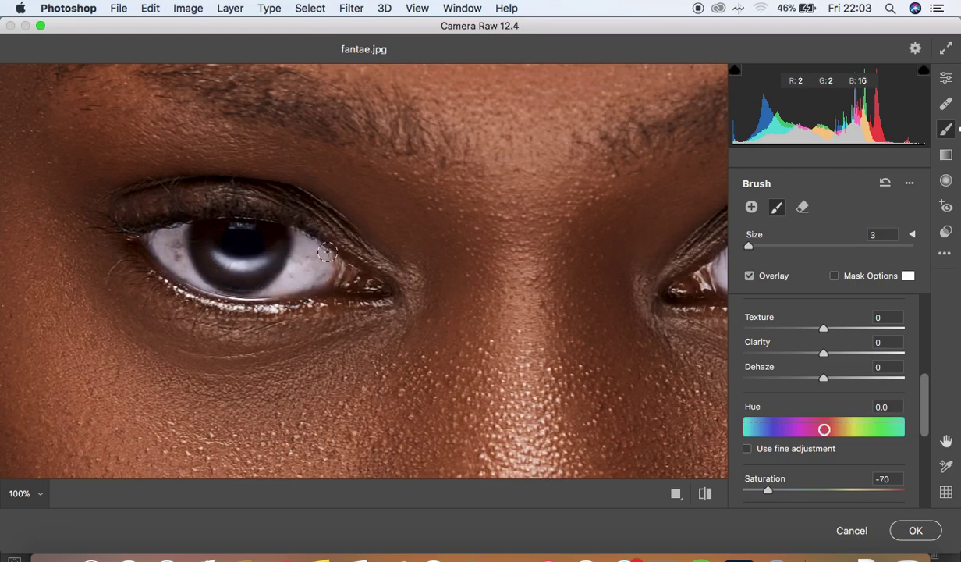
# Step: Paint the same brush adjustment over the teeth and apply the Camera Raw edits to the layer
pyautogui.scroll(-5, 539, 312)
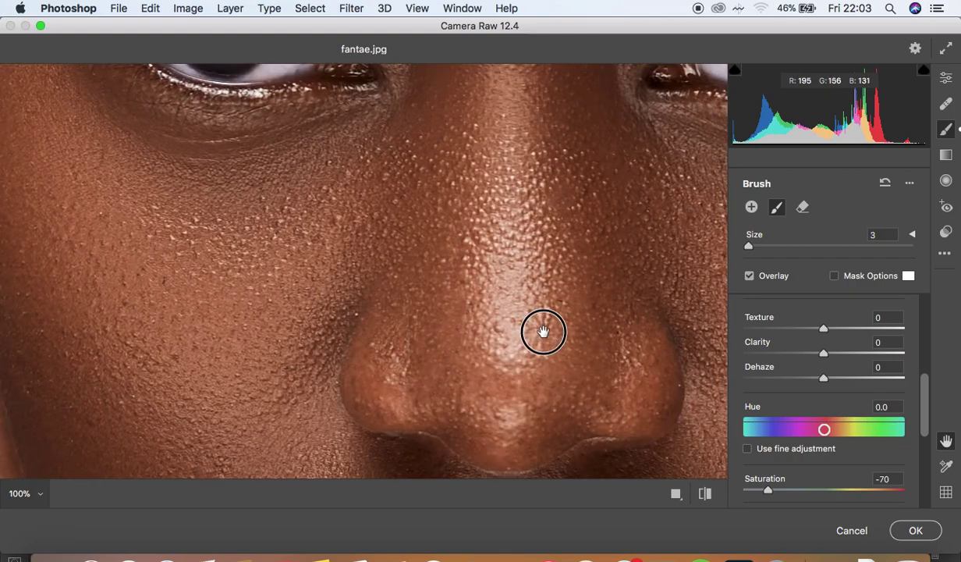
pyautogui.scroll(-5, 542, 327)
pyautogui.scroll(-2, 519, 320)
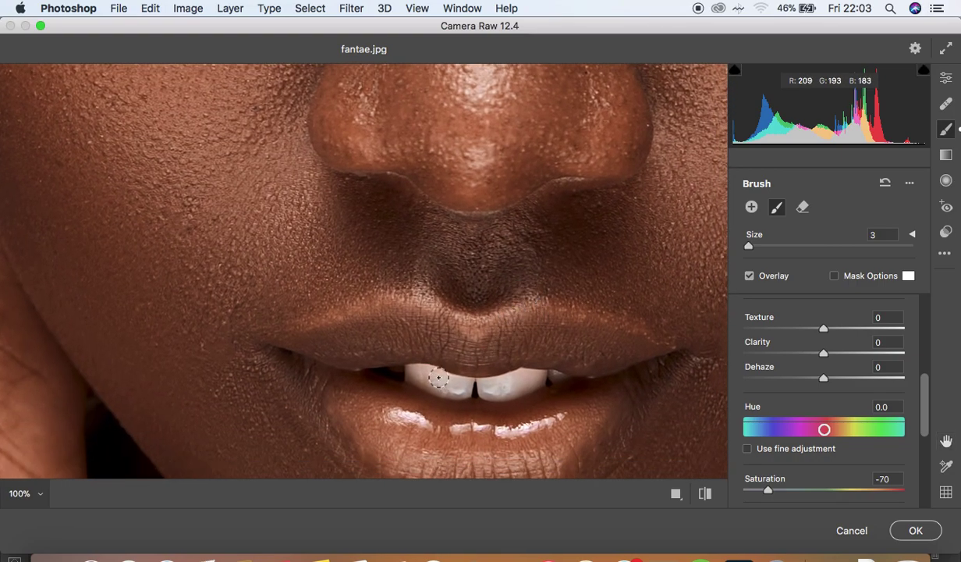
pyautogui.moveTo(418, 370)
pyautogui.mouseDown()
pyautogui.moveTo(467, 382)
pyautogui.moveTo(408, 369)
pyautogui.moveTo(459, 388)
pyautogui.moveTo(542, 376)
pyautogui.moveTo(465, 389)
pyautogui.moveTo(537, 382)
pyautogui.moveTo(451, 386)
pyautogui.moveTo(416, 372)
pyautogui.moveTo(549, 375)
pyautogui.mouseUp()
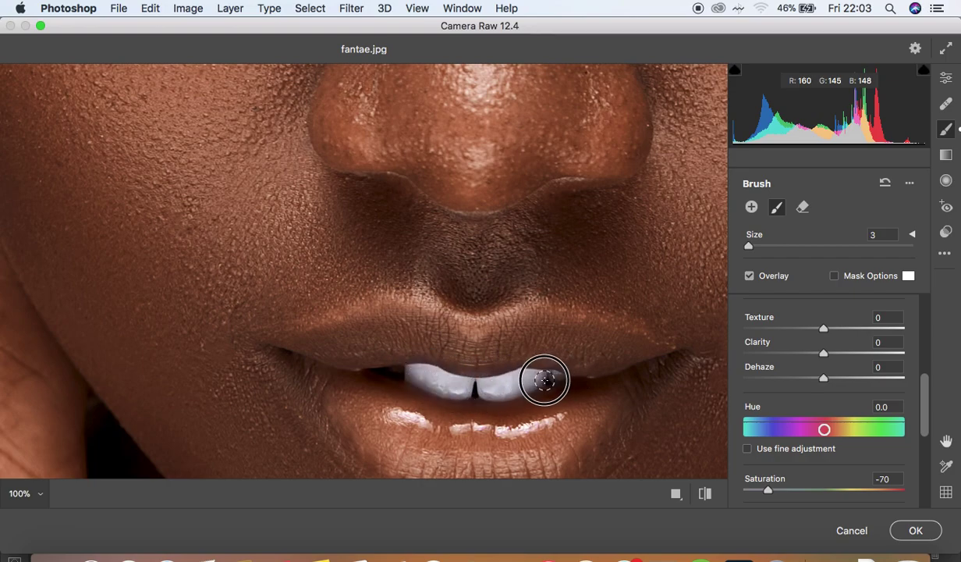
pyautogui.keyDown('alt'); pyautogui.keyDown('super'); pyautogui.click(444, 346); pyautogui.keyUp('super'); pyautogui.keyUp('alt')
pyautogui.keyDown('alt'); pyautogui.keyDown('super'); pyautogui.click(445, 347); pyautogui.keyUp('super'); pyautogui.keyUp('alt')
pyautogui.keyDown('alt'); pyautogui.keyDown('super'); pyautogui.click(445, 346); pyautogui.keyUp('super'); pyautogui.keyUp('alt')
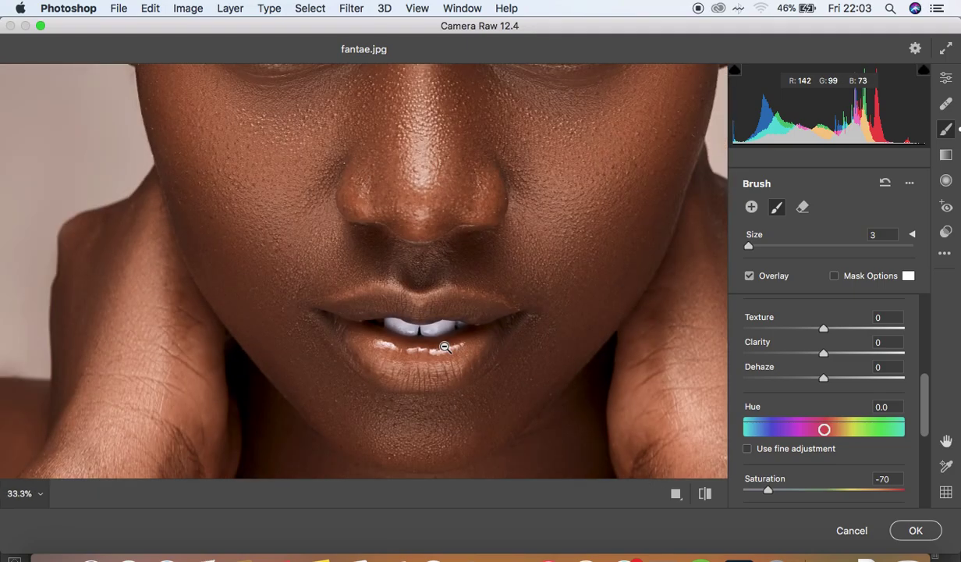
pyautogui.keyDown('alt'); pyautogui.keyDown('super'); pyautogui.click(444, 346); pyautogui.keyUp('super'); pyautogui.keyUp('alt')
pyautogui.keyDown('alt'); pyautogui.keyDown('super'); pyautogui.click(445, 346); pyautogui.keyUp('super'); pyautogui.keyUp('alt')
pyautogui.keyDown('alt'); pyautogui.keyDown('super'); pyautogui.click(445, 346); pyautogui.keyUp('super'); pyautogui.keyUp('alt')
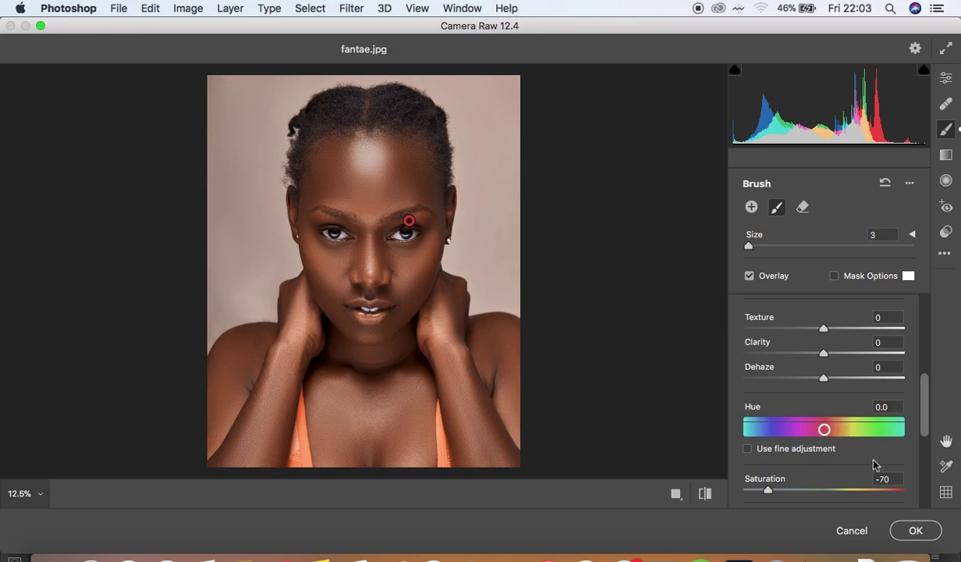
pyautogui.click(905, 530)
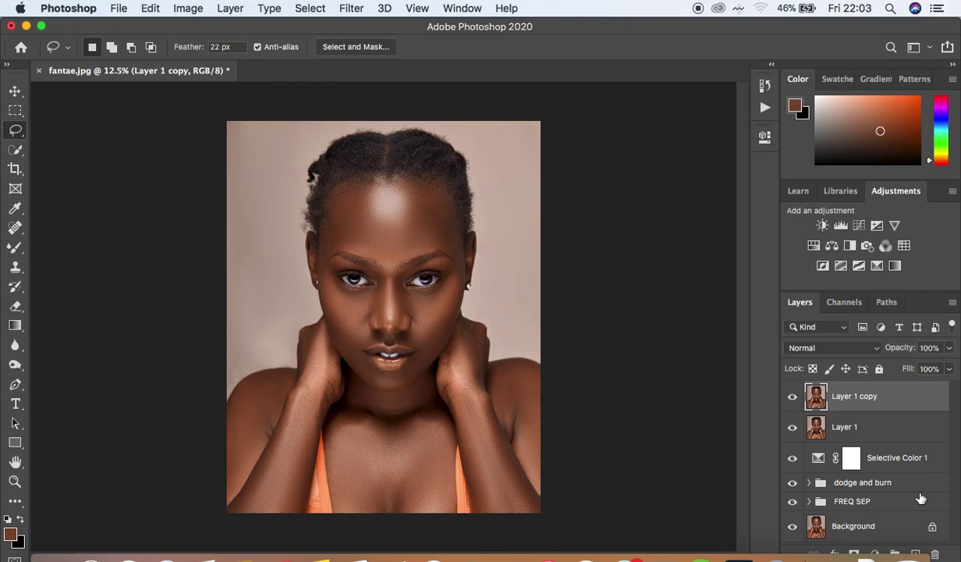
# Step: Add a Photo Filter adjustment layer on top using Cooling Filter (82) and reduce its density to a low value
pyautogui.click(874, 553)
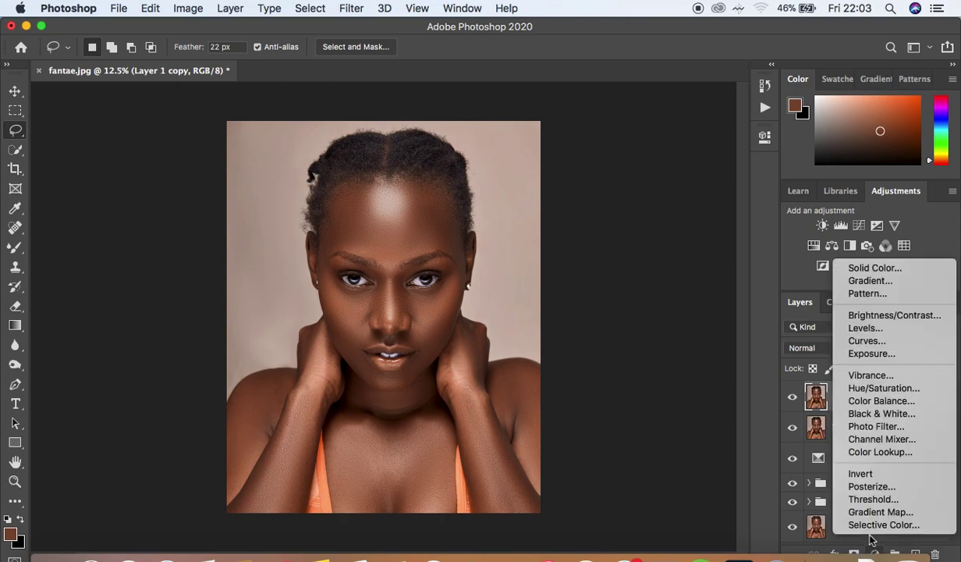
pyautogui.click(870, 427)
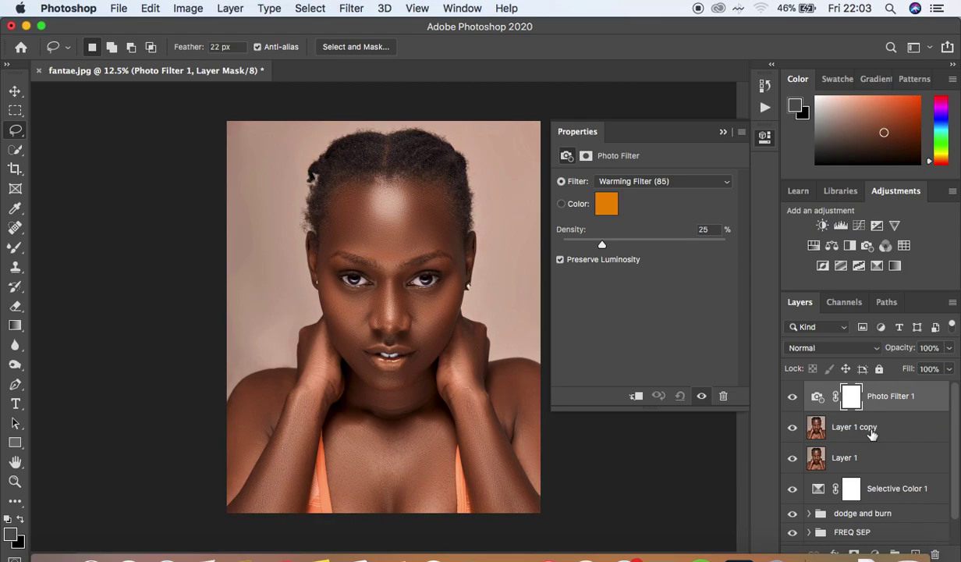
pyautogui.click(638, 184)
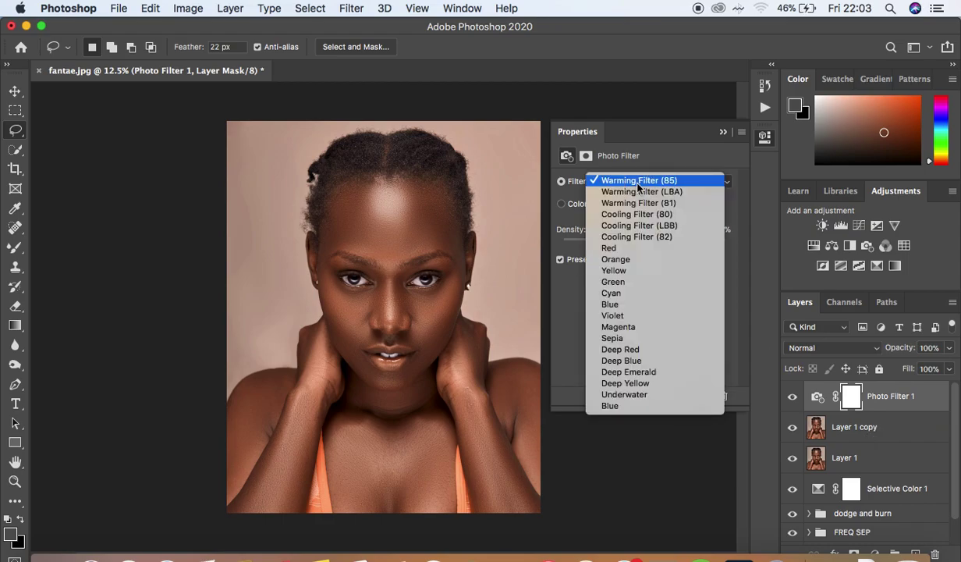
pyautogui.click(635, 238)
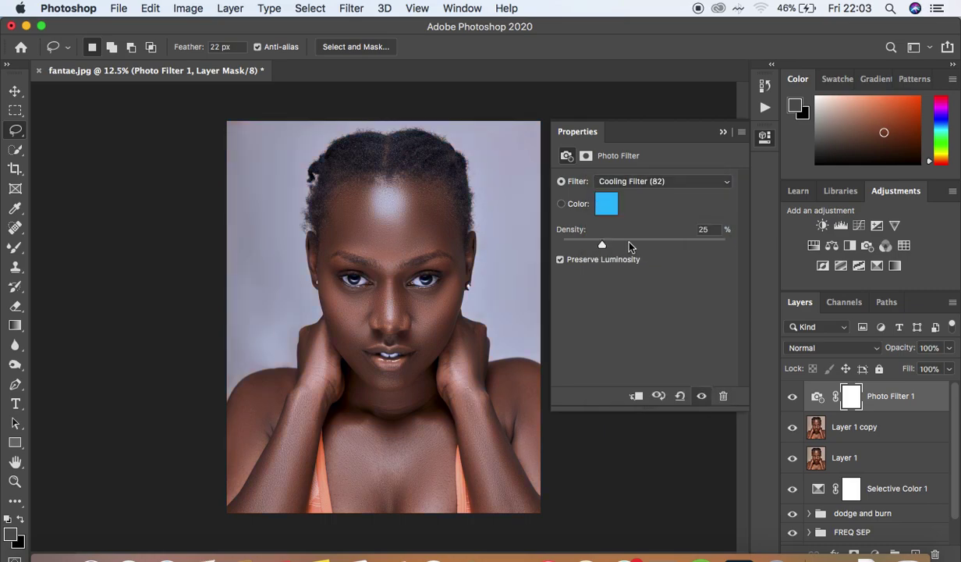
pyautogui.moveTo(605, 251); pyautogui.dragTo(572, 247)
pyautogui.moveTo(572, 246); pyautogui.dragTo(576, 247)
pyautogui.click(724, 132)
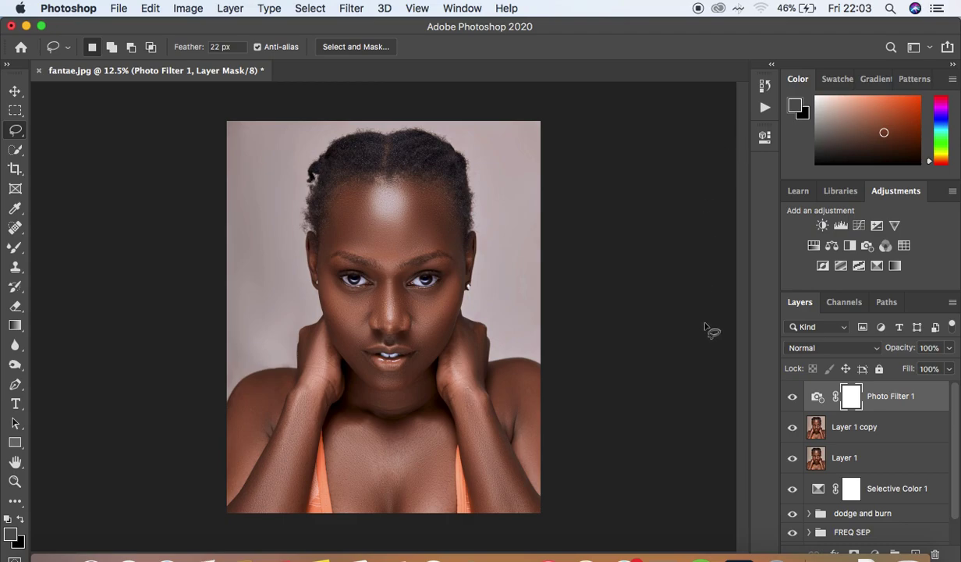
pyautogui.press('super+minus')
pyautogui.press('super+plus')
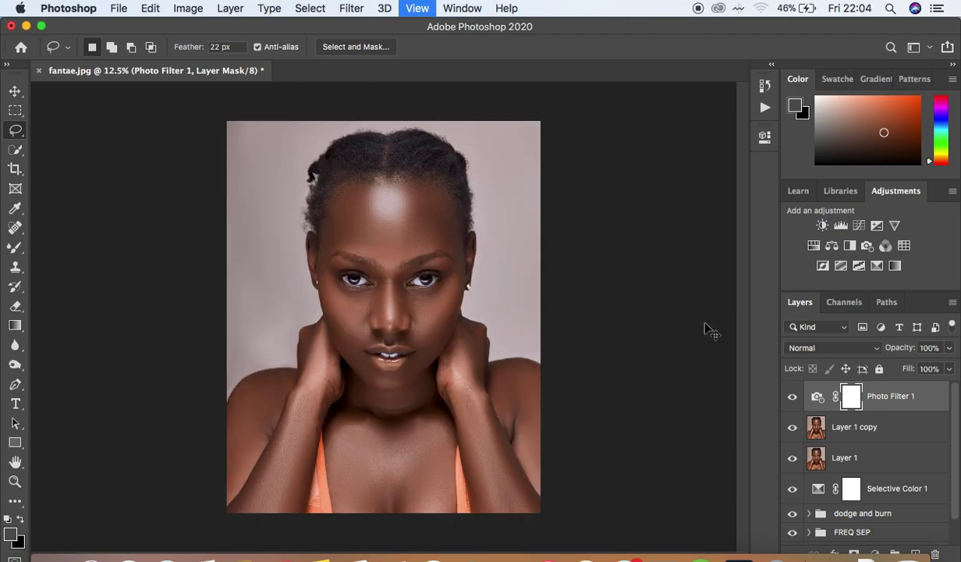
pyautogui.press('super+plus')
pyautogui.press('super+minus')
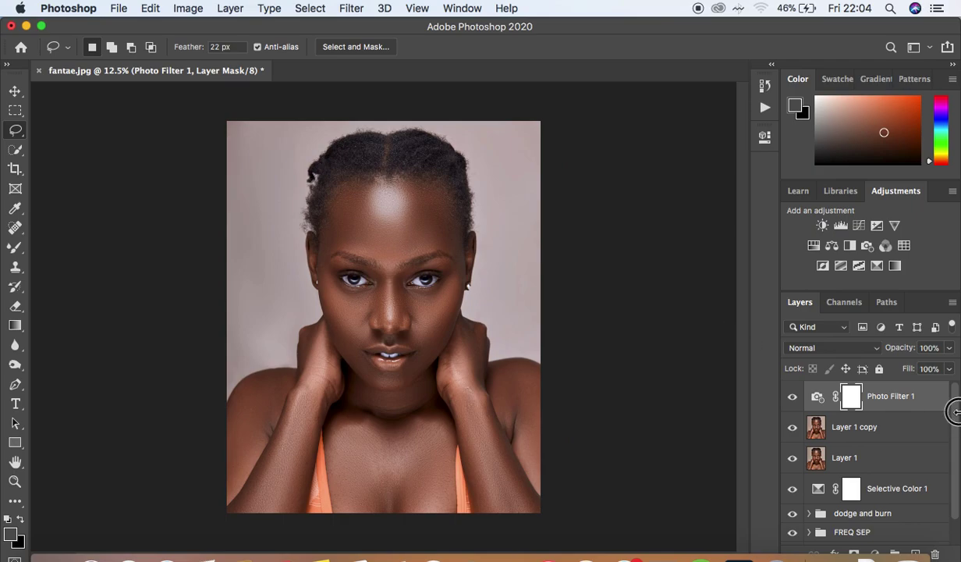
# Step: Hide every layer and group above the Background to view the original portrait
pyautogui.scroll(-2, 953, 421)
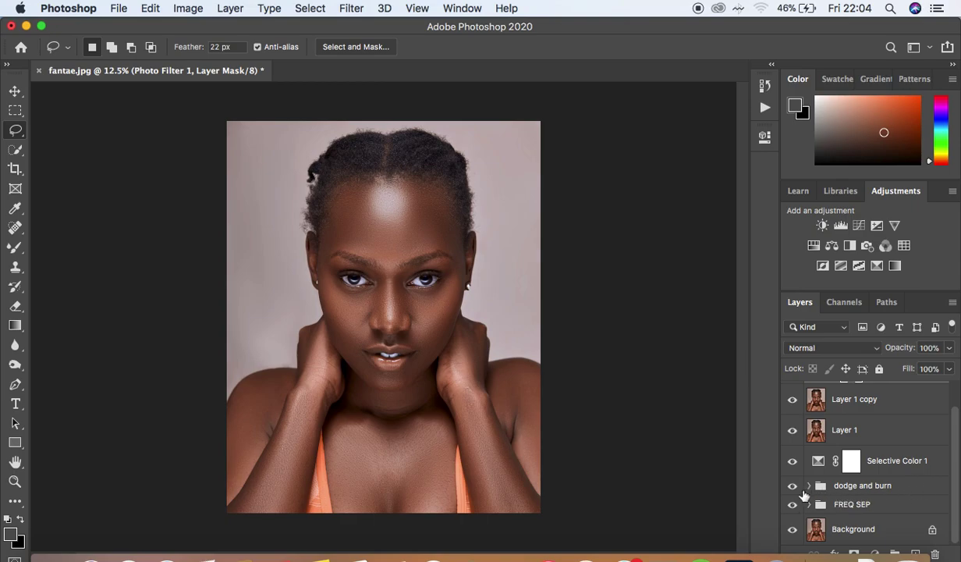
pyautogui.click(792, 401)
pyautogui.moveTo(793, 403); pyautogui.dragTo(792, 507)
pyautogui.scroll(1, 905, 421)
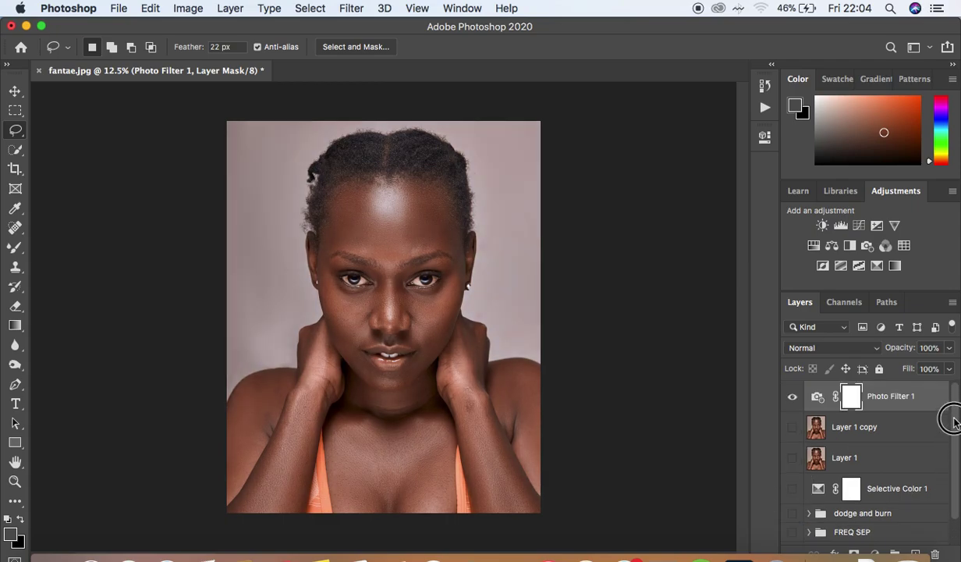
pyautogui.click(793, 396)
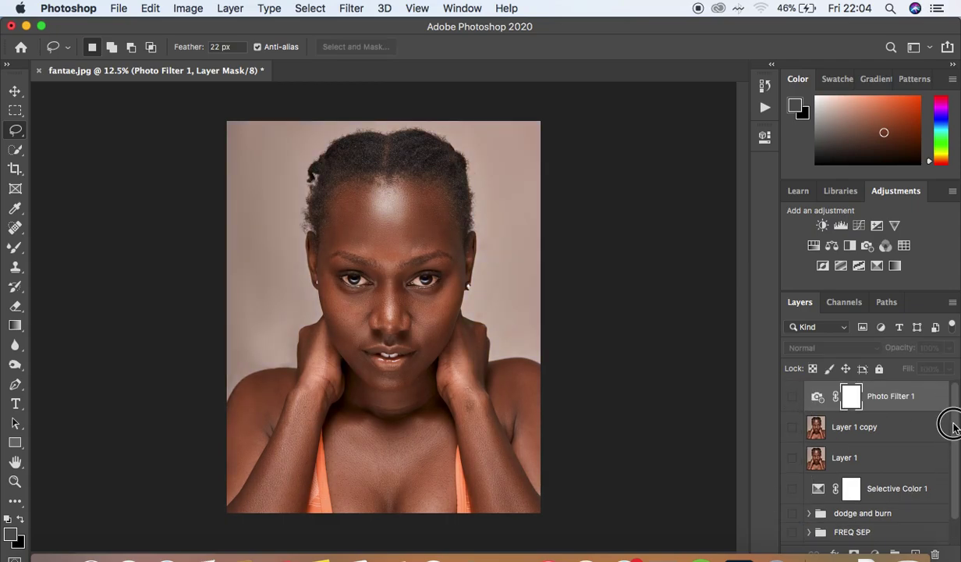
pyautogui.moveTo(953, 437); pyautogui.dragTo(953, 460)
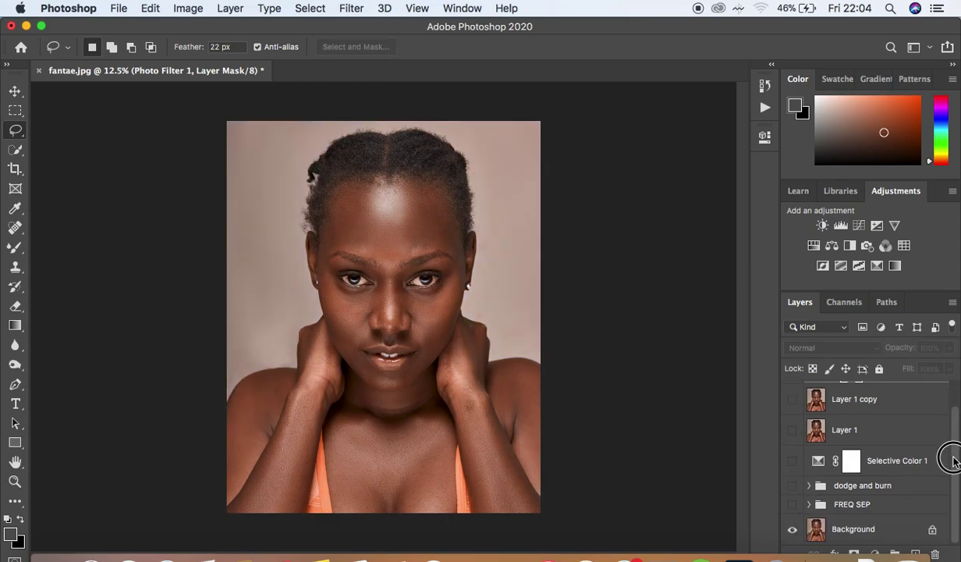
# Step: Show the FREQ SEP group and toggle the dodge and burn group to compare its effect, leaving both groups visible
pyautogui.click(792, 505)
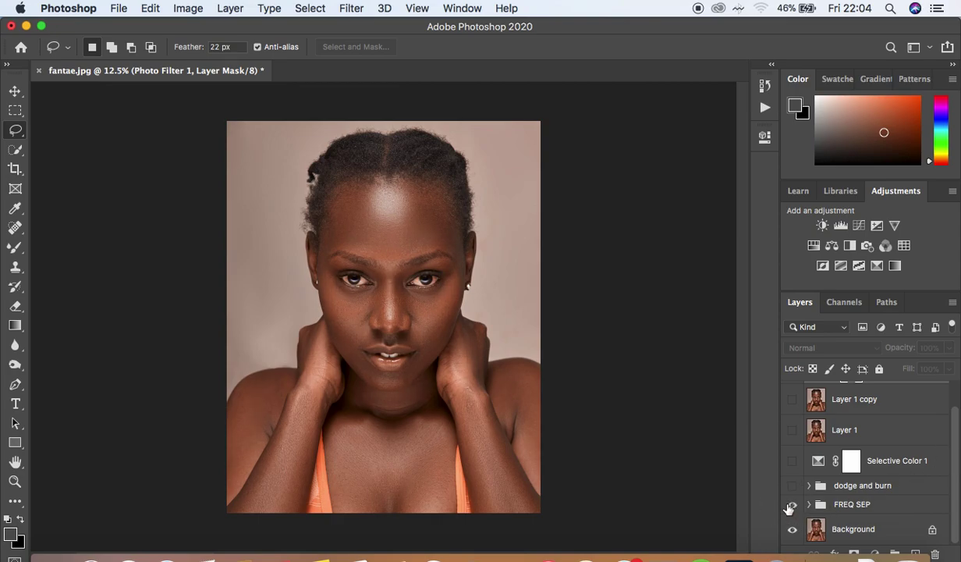
pyautogui.click(793, 486)
pyautogui.click(793, 486)
pyautogui.click(793, 486)
pyautogui.click(794, 486)
pyautogui.click(793, 486)
# Step: Turn the Selective Color 1, Layer 1, Layer 1 copy and Photo Filter 1 layers back on one after another
pyautogui.click(792, 461)
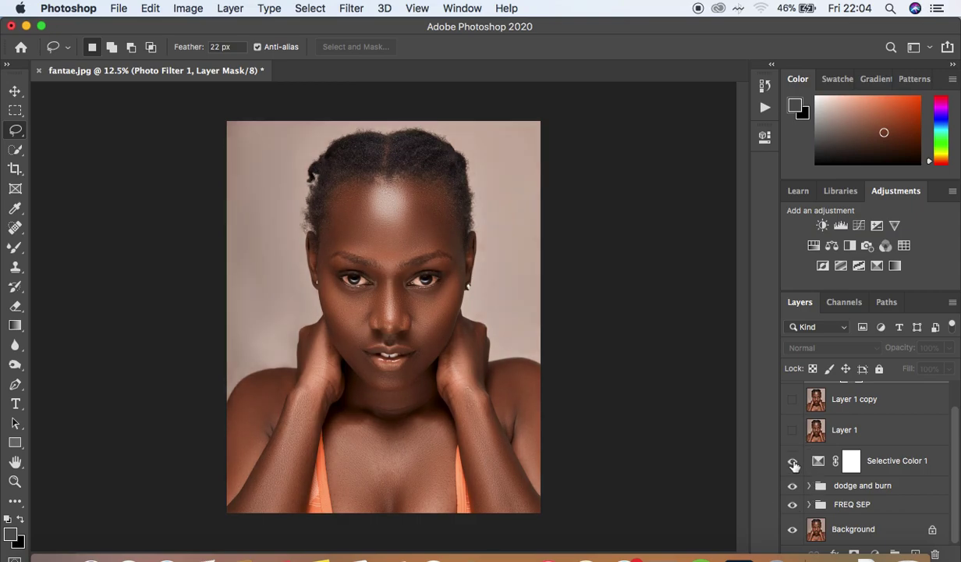
pyautogui.click(792, 430)
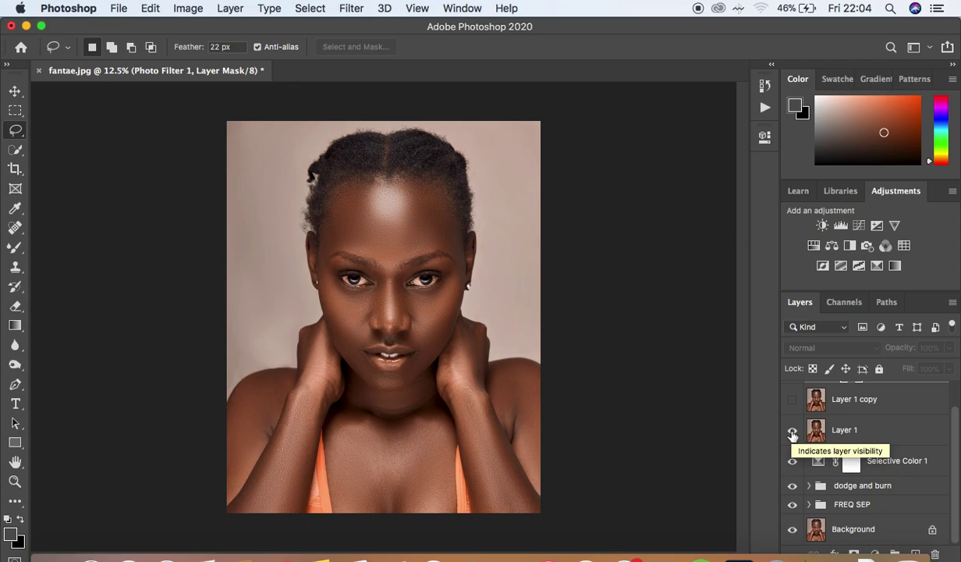
pyautogui.click(791, 400)
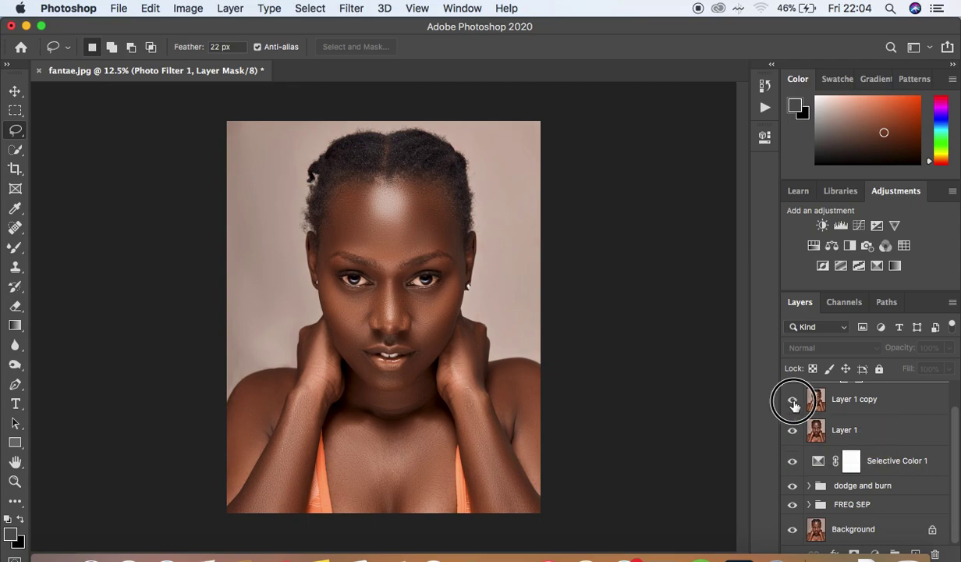
pyautogui.click(793, 402)
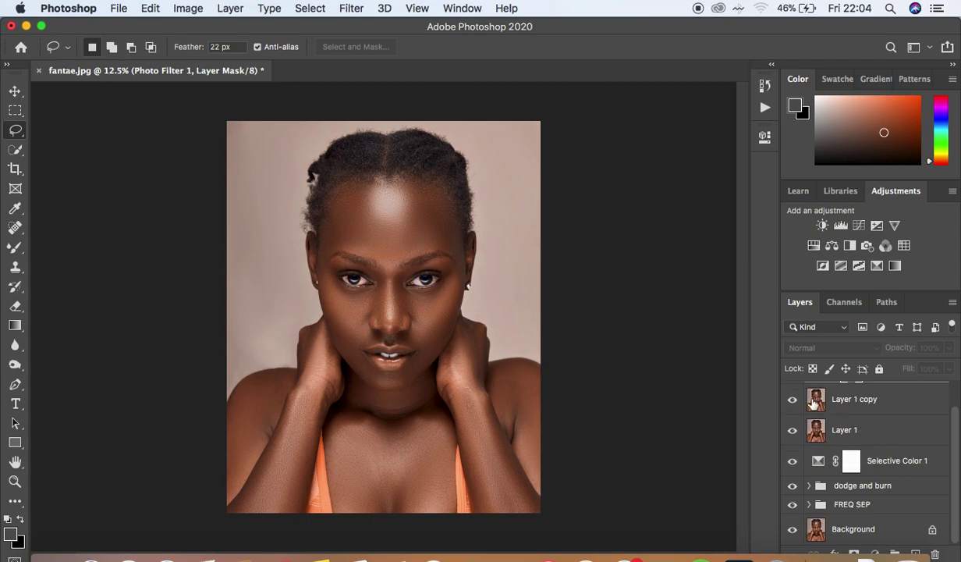
pyautogui.moveTo(951, 425); pyautogui.dragTo(950, 405)
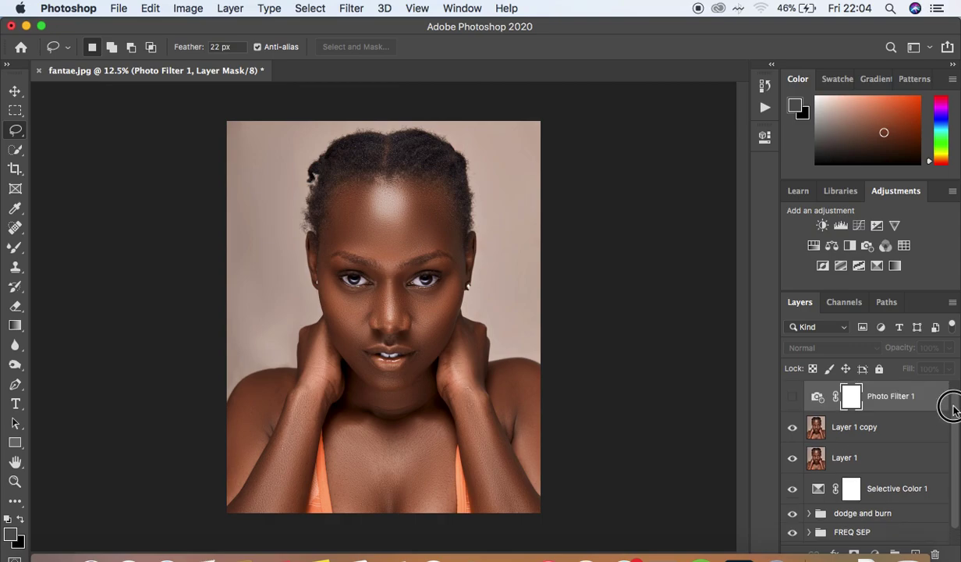
pyautogui.click(792, 398)
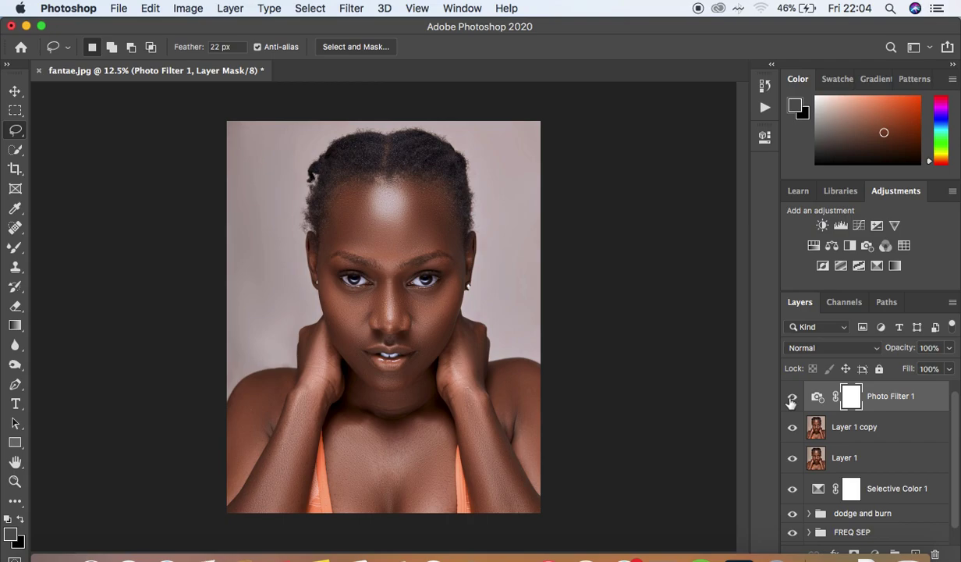
# Step: Compare the original Background with the full retouch by repeatedly hiding and restoring all the other layers
pyautogui.scroll(-2, 956, 439)
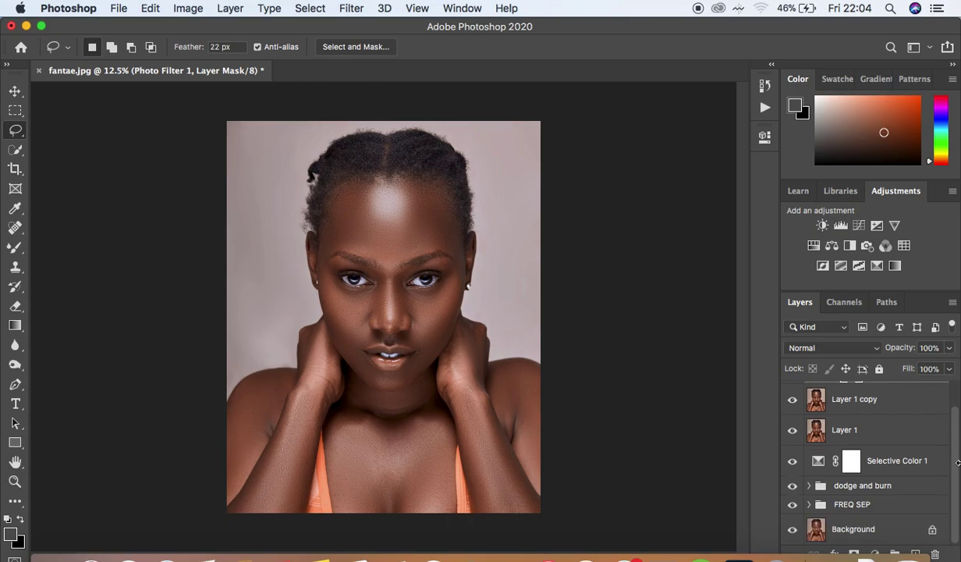
pyautogui.keyDown('alt'); pyautogui.click(793, 529); pyautogui.keyUp('alt')
pyautogui.keyDown('alt'); pyautogui.click(793, 531); pyautogui.keyUp('alt')
pyautogui.keyDown('alt'); pyautogui.click(792, 531); pyautogui.keyUp('alt')
pyautogui.keyDown('alt'); pyautogui.click(792, 530); pyautogui.keyUp('alt')
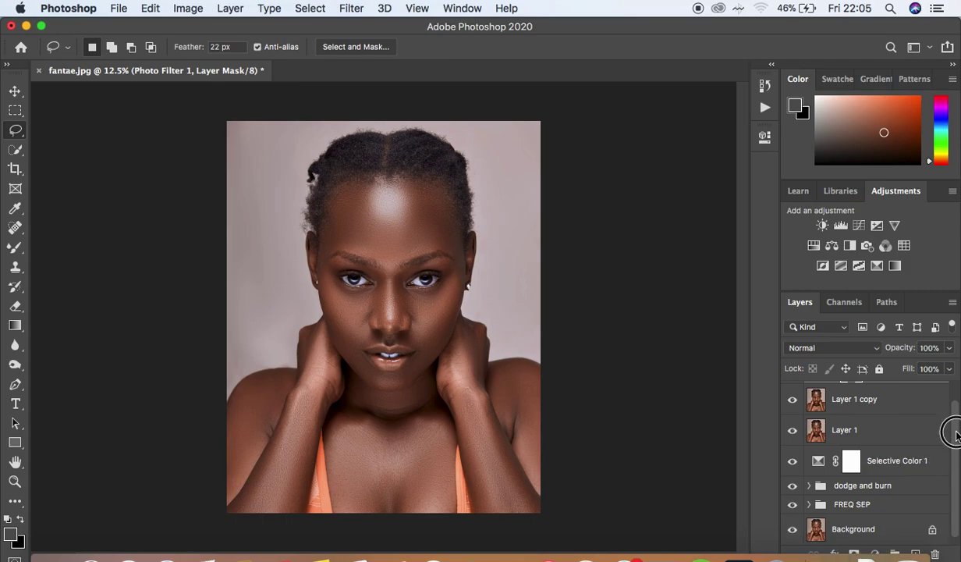
pyautogui.moveTo(953, 432); pyautogui.dragTo(956, 423)
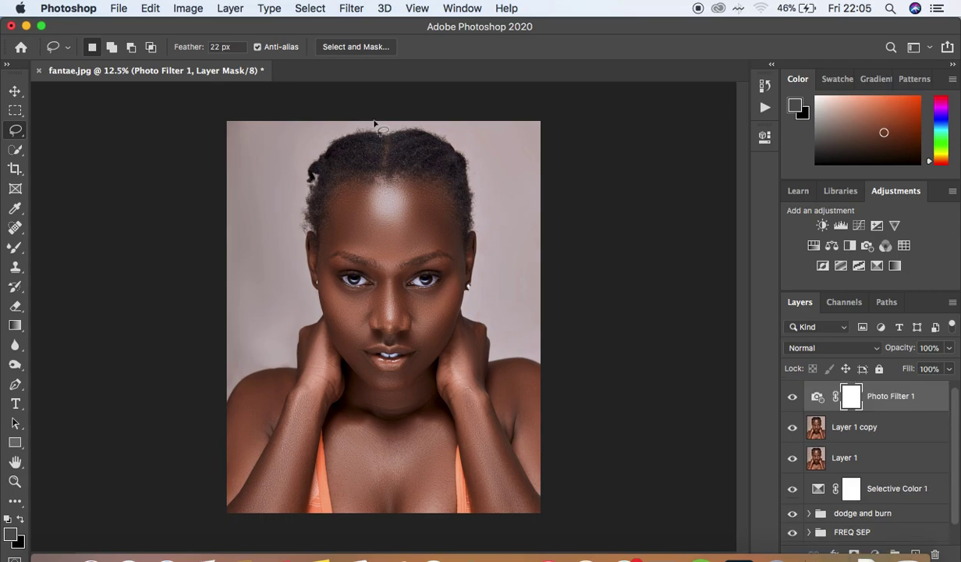
# Step: Set up an Export As of the portrait in JPG format with Bicubic Sharper resampling and Embed Color Profile enabled
pyautogui.click(120, 9)
pyautogui.moveTo(160, 217)
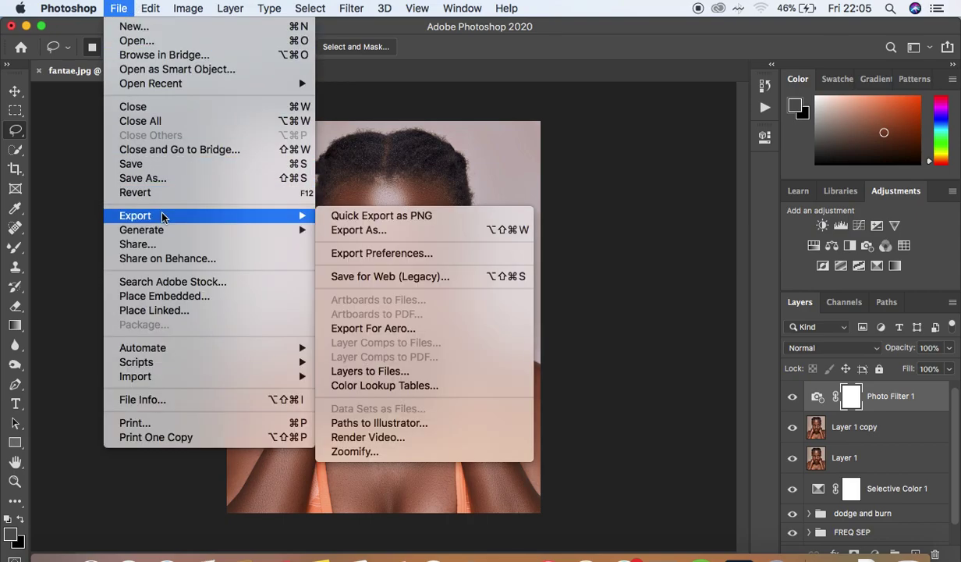
pyautogui.click(374, 229)
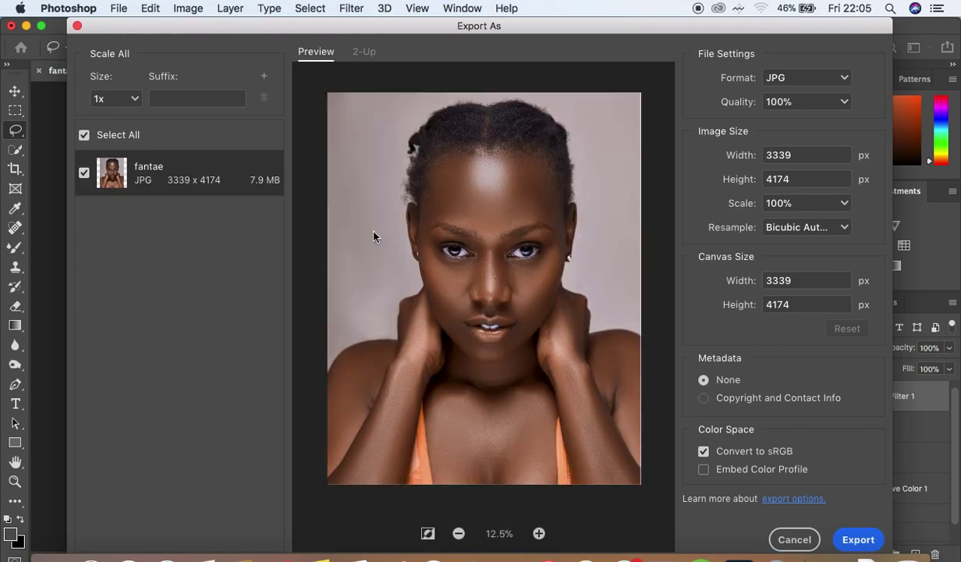
pyautogui.click(784, 79)
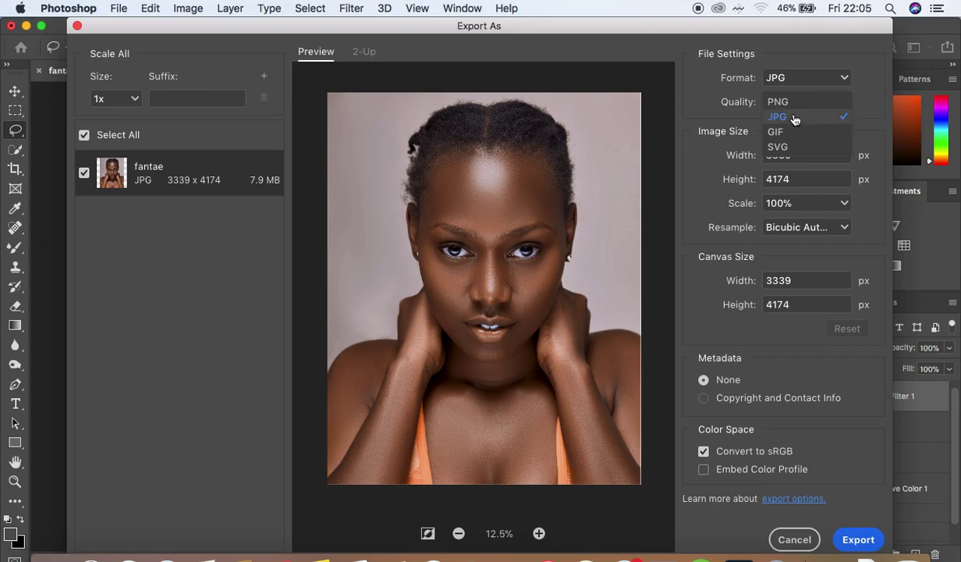
pyautogui.click(780, 117)
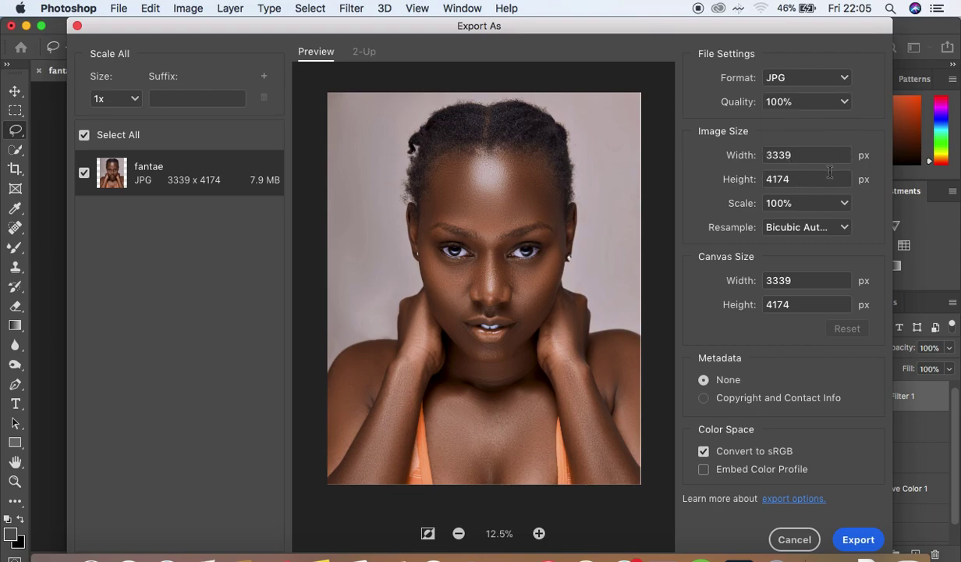
pyautogui.click(824, 229)
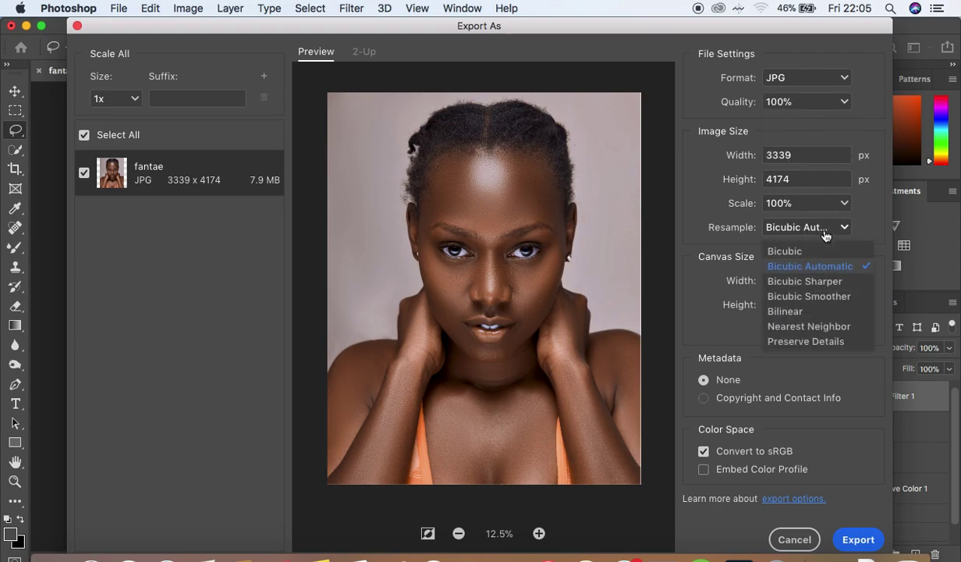
pyautogui.click(823, 280)
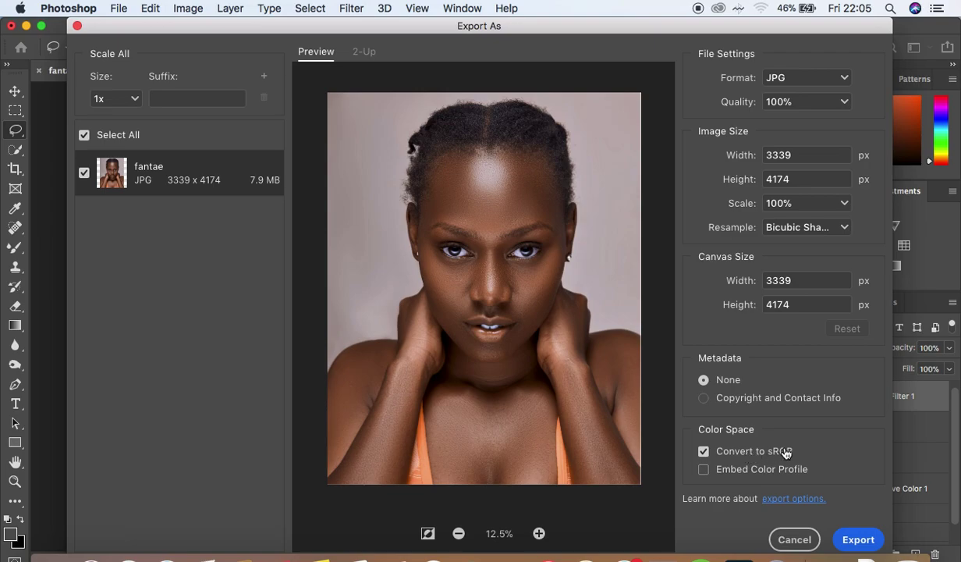
pyautogui.click(706, 471)
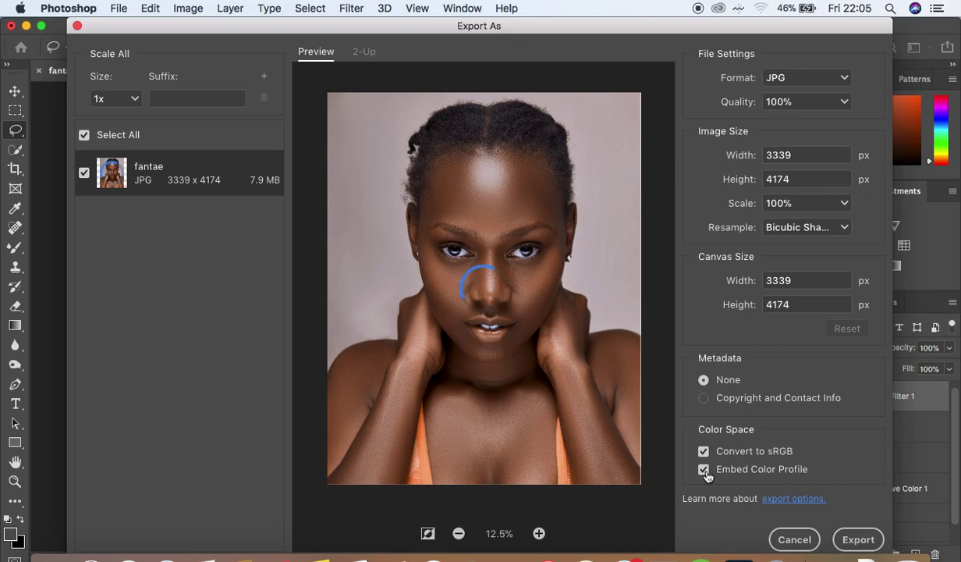
# Step: Export the retouched portrait to the Desktop under the file name tutorial.jpg
pyautogui.click(847, 544)
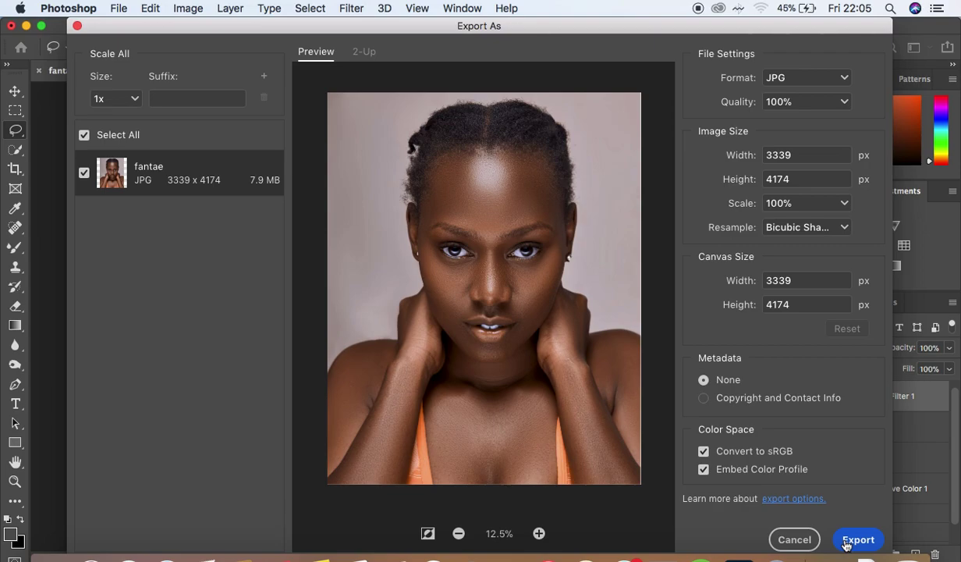
pyautogui.click(847, 544)
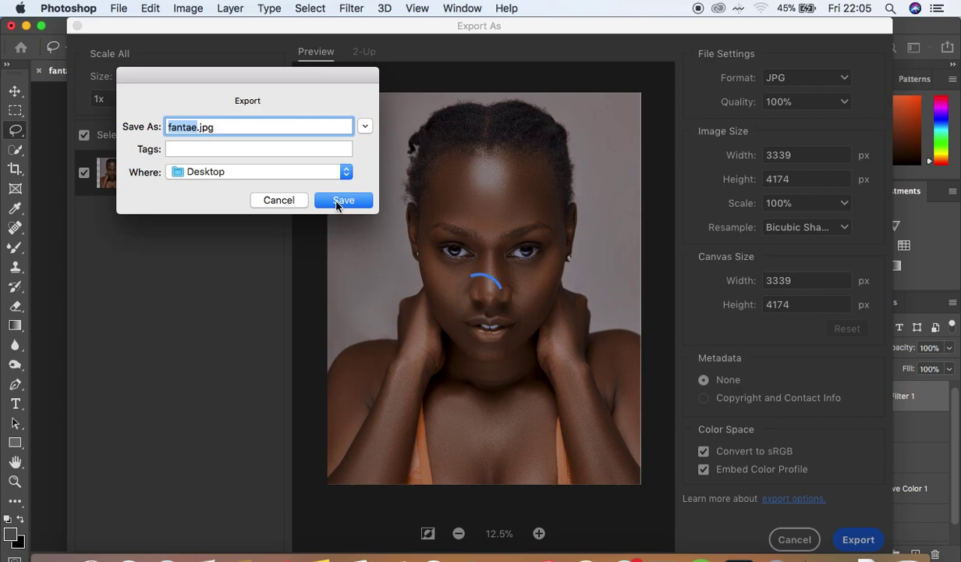
pyautogui.write('tut')
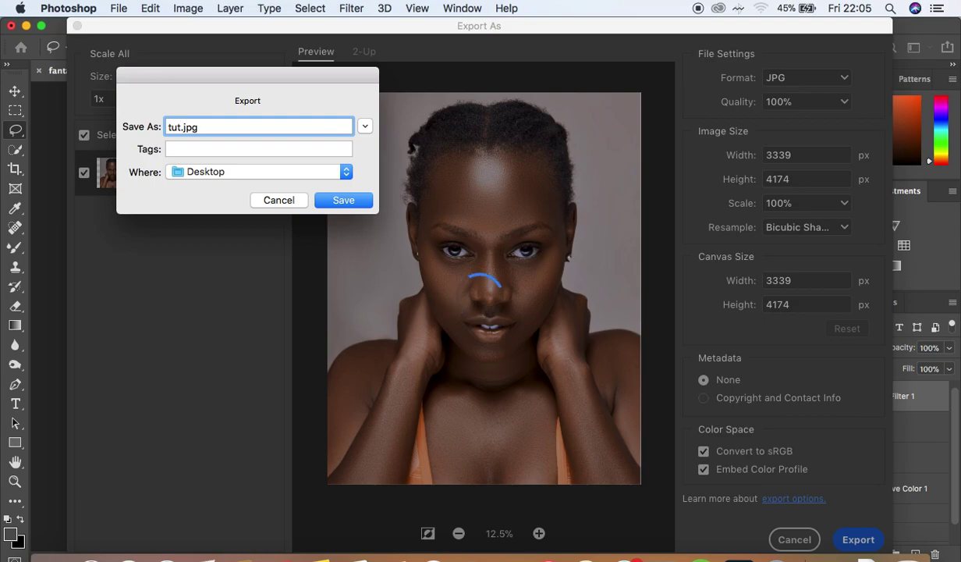
pyautogui.write('orial')
pyautogui.click(340, 201)
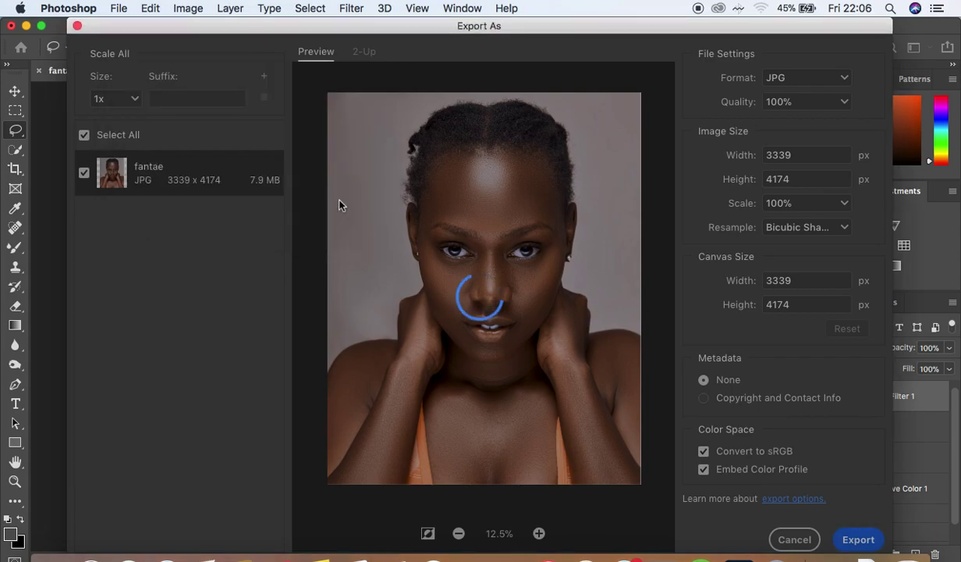